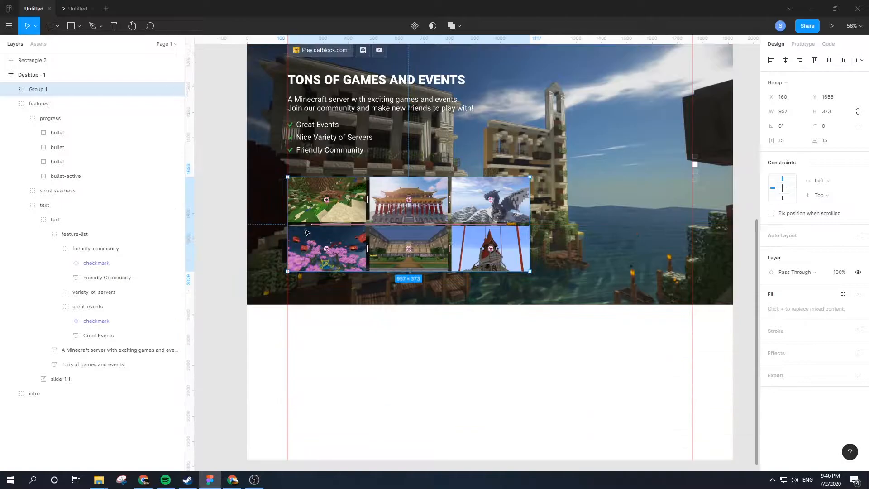
- Inspect the Desktop - 1 frame's dimensions, its background image and the empty canvas beneath it
{"action": "left_click", "coordinate": [77, 8]}
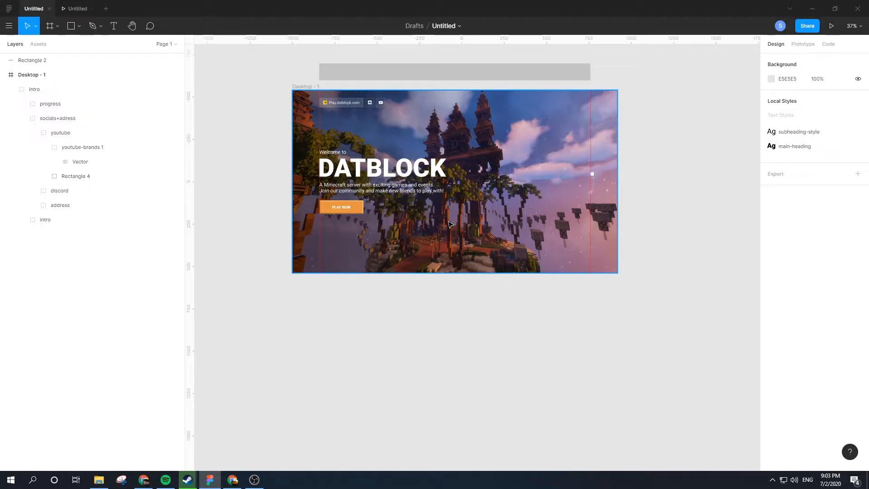
{"action": "left_click", "coordinate": [305, 93], "text": "ctrl"}
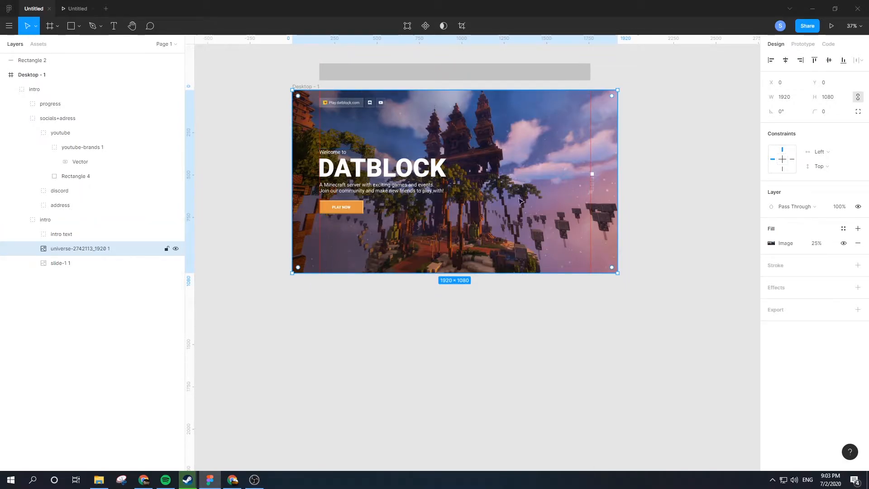
{"action": "left_click_drag", "start_coordinate": [655, 213], "coordinate": [592, 185]}
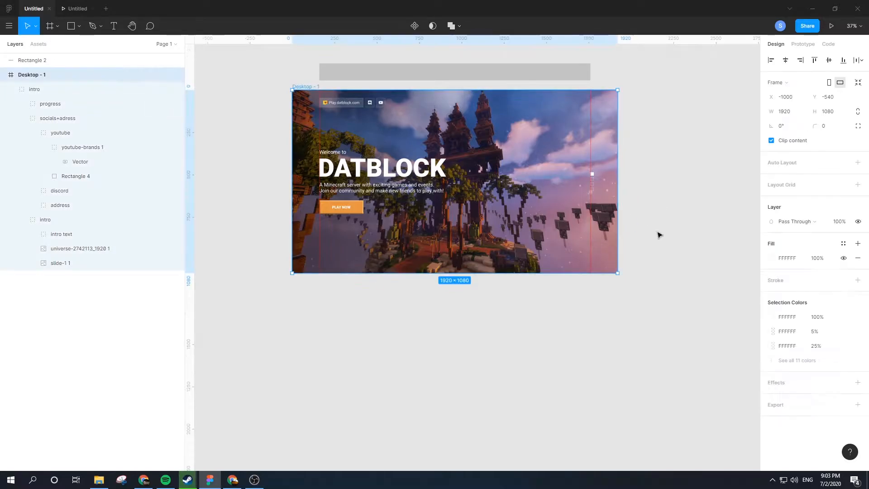
{"action": "left_click", "coordinate": [382, 298]}
{"action": "left_click", "coordinate": [304, 87]}
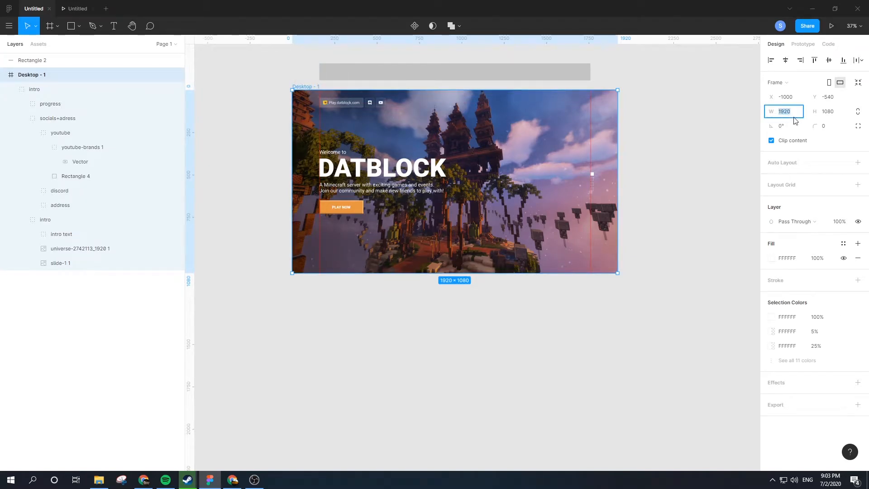
{"action": "left_click", "coordinate": [397, 303]}
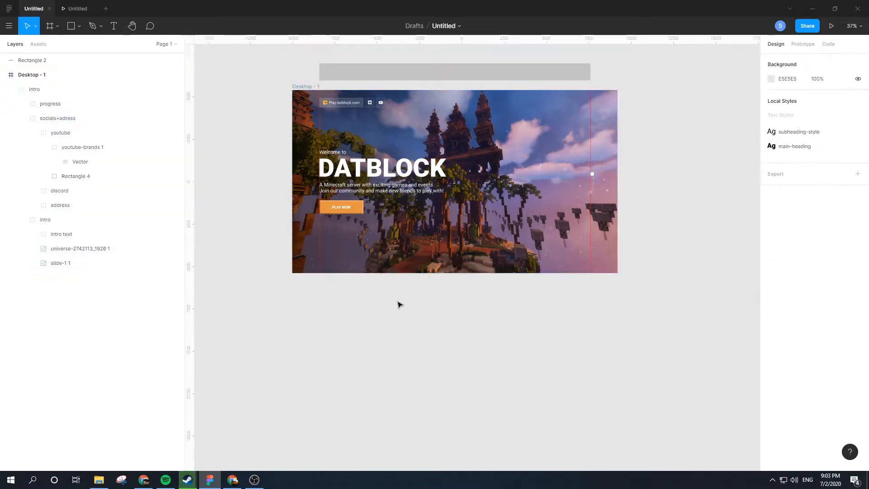
{"action": "scroll", "coordinate": [342, 343], "scroll_direction": "down", "scroll_amount": 5}
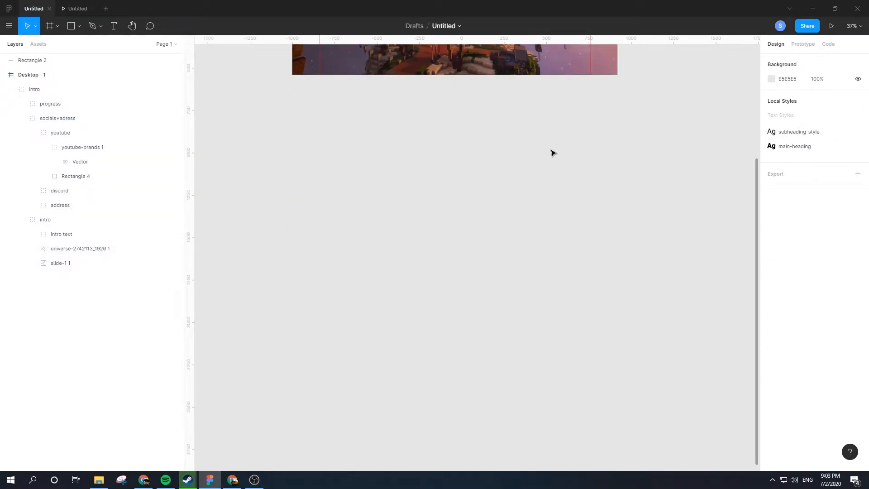
{"action": "scroll", "coordinate": [553, 153], "scroll_direction": "up", "scroll_amount": 5}
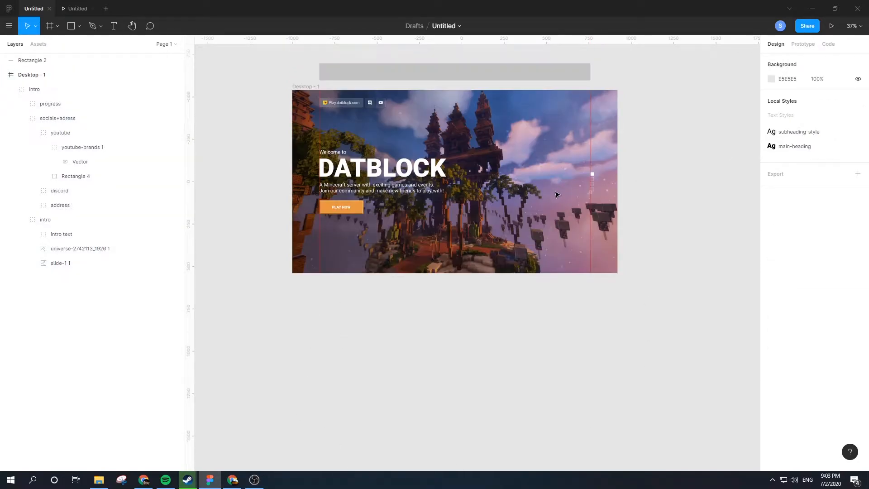
{"action": "left_click", "coordinate": [330, 274]}
{"action": "left_click", "coordinate": [281, 79]}
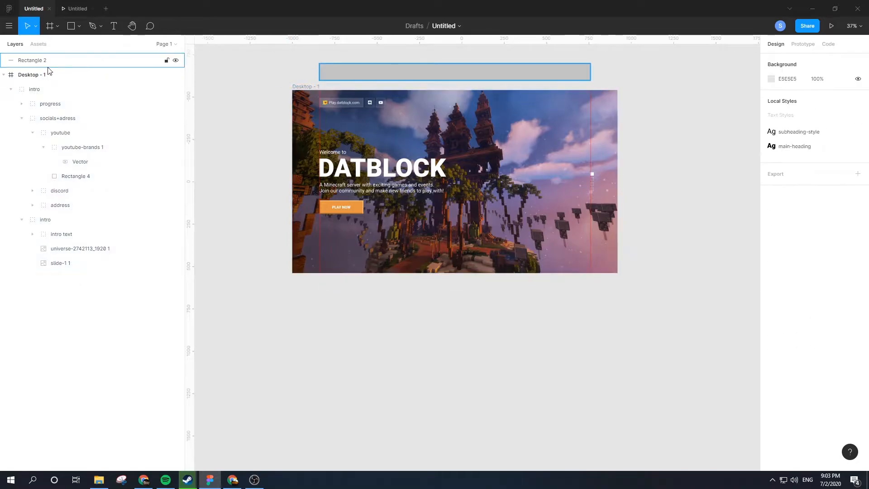
{"action": "left_click", "coordinate": [42, 74]}
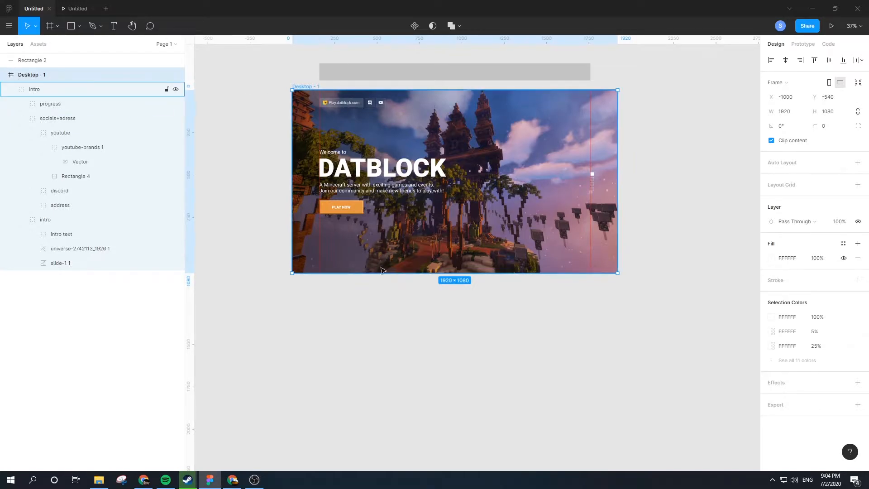
{"action": "left_click_drag", "start_coordinate": [378, 272], "coordinate": [414, 389]}
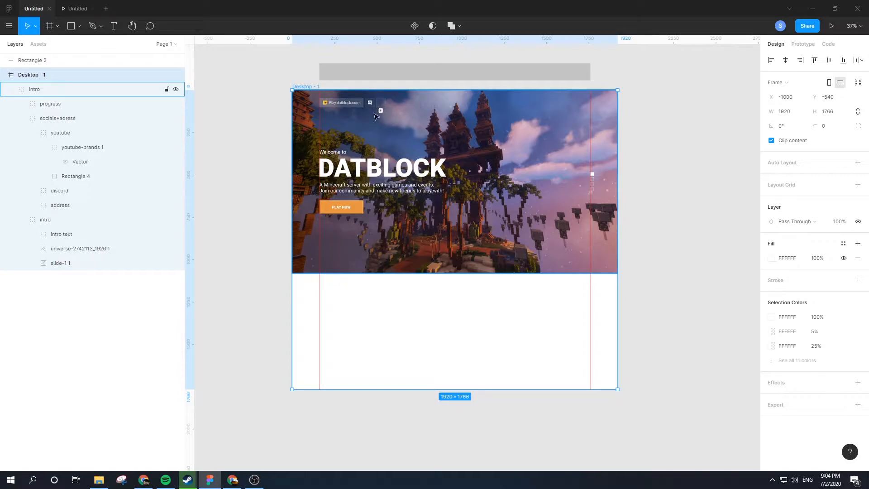
{"action": "key", "text": "ctrl+z"}
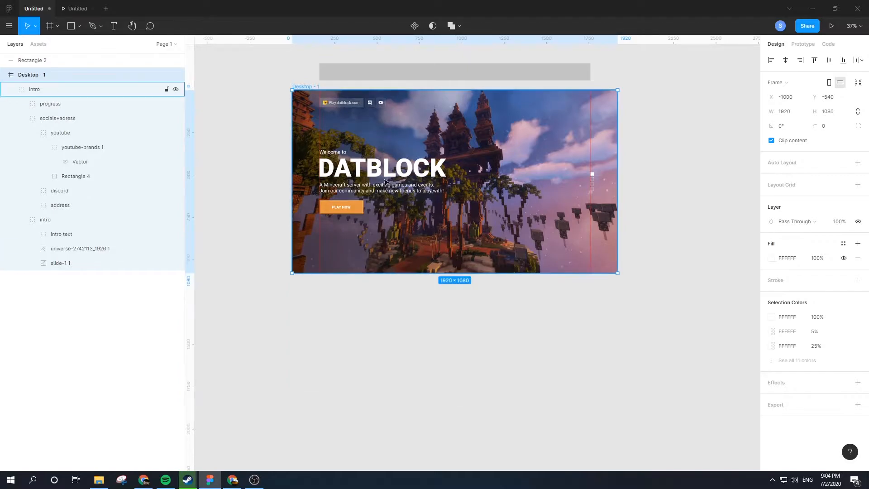
- Inspect the constraints of the YouTube icon's vector in the intro header
{"action": "scroll", "coordinate": [384, 140], "scroll_direction": "up", "scroll_amount": 5}
{"action": "left_click", "coordinate": [387, 130], "text": "ctrl"}
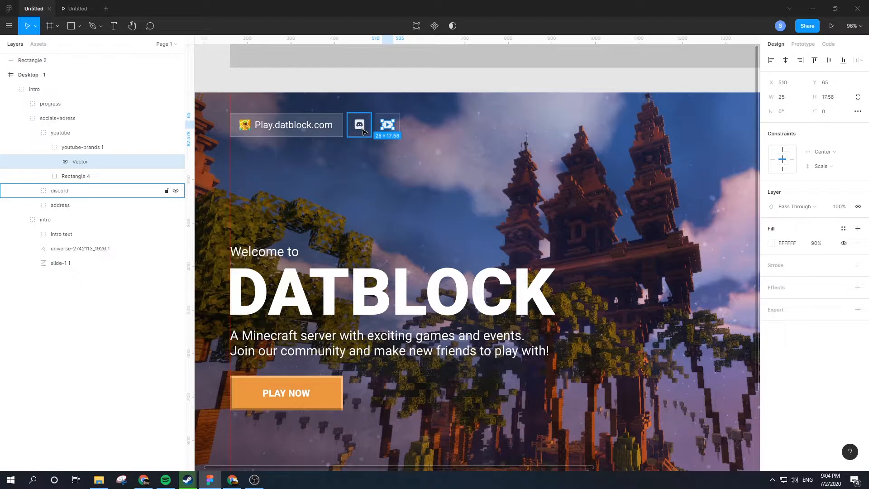
{"action": "left_click", "coordinate": [434, 79]}
{"action": "scroll", "coordinate": [374, 137], "scroll_direction": "down", "scroll_amount": 3}
{"action": "scroll", "coordinate": [371, 148], "scroll_direction": "down", "scroll_amount": 2}
{"action": "scroll", "coordinate": [371, 149], "scroll_direction": "down", "scroll_amount": 1}
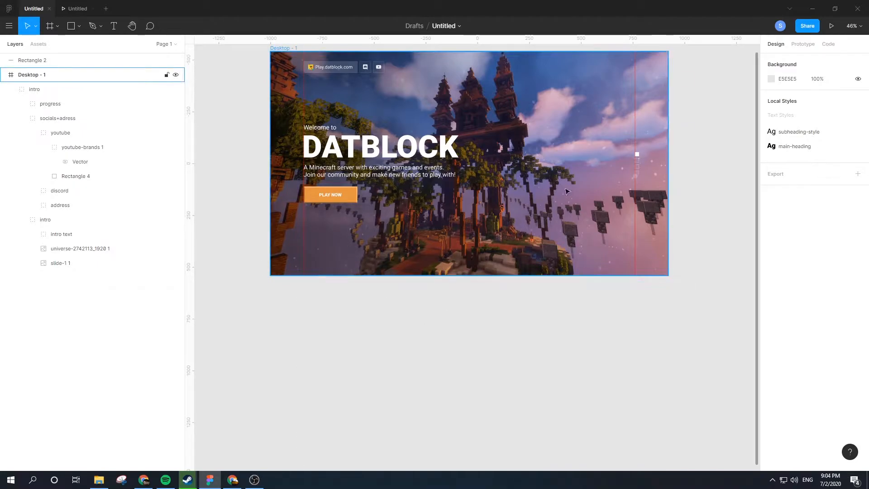
{"action": "scroll", "coordinate": [367, 42], "scroll_direction": "up", "scroll_amount": 3}
{"action": "left_click", "coordinate": [389, 96], "text": "ctrl"}
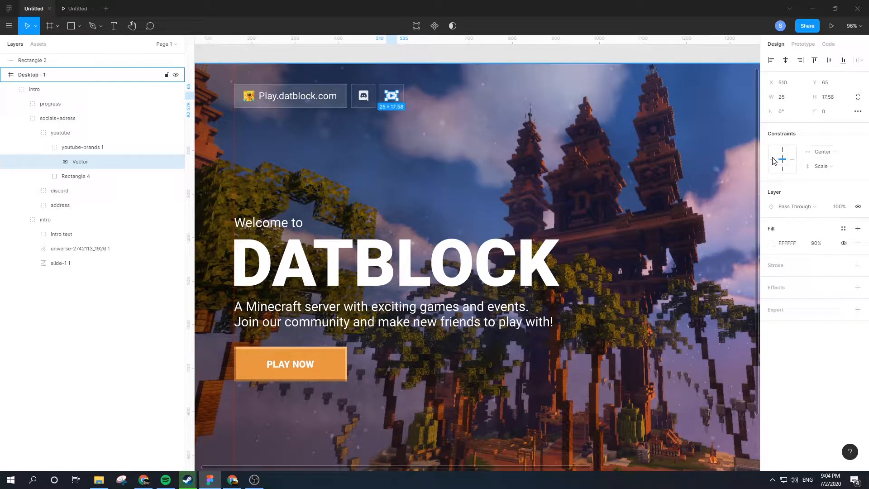
{"action": "key", "text": "shift+1"}
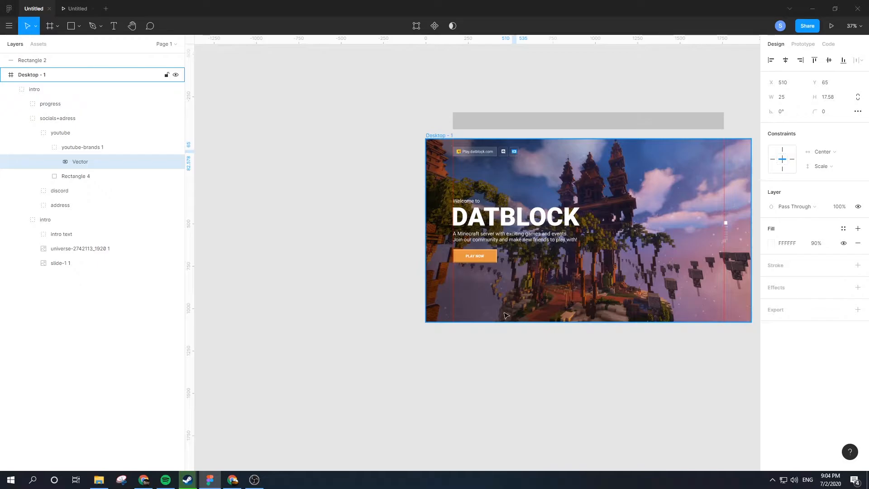
{"action": "scroll", "coordinate": [511, 317], "scroll_direction": "down", "scroll_amount": 1}
{"action": "scroll", "coordinate": [489, 329], "scroll_direction": "up", "scroll_amount": 3}
{"action": "left_click", "coordinate": [470, 324]}
{"action": "left_click_drag", "start_coordinate": [546, 311], "coordinate": [437, 402]}
{"action": "scroll", "coordinate": [423, 334], "scroll_direction": "down", "scroll_amount": 3}
{"action": "left_click", "coordinate": [419, 331]}
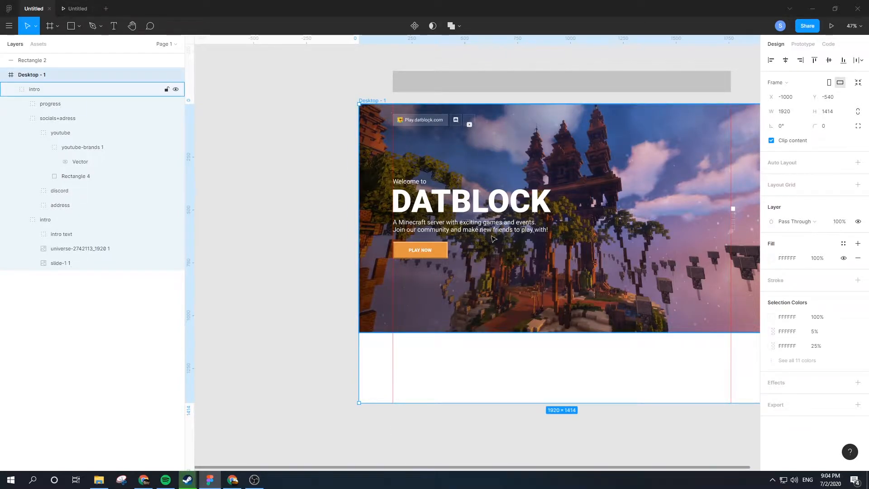
{"action": "key", "text": "ctrl+z"}
- Set the vertical constraint of the YouTube icon's vector to Top
{"action": "scroll", "coordinate": [469, 123], "scroll_direction": "up", "scroll_amount": 3}
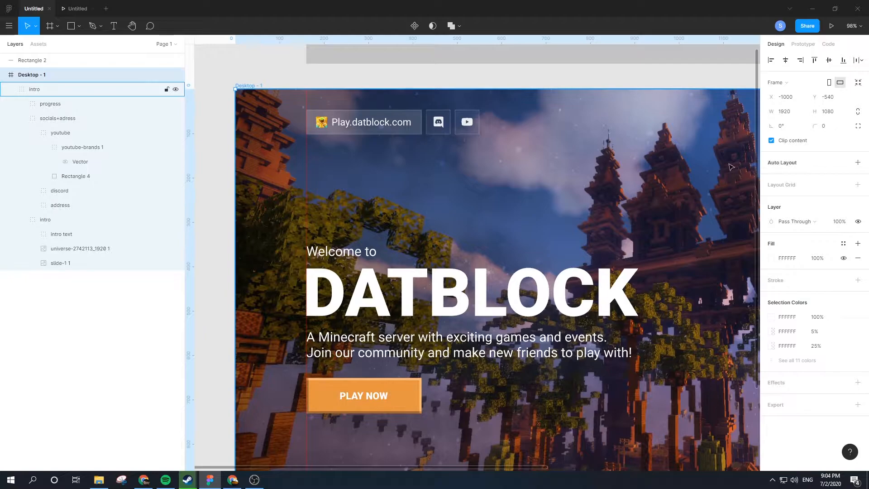
{"action": "left_click", "coordinate": [466, 122], "text": "ctrl"}
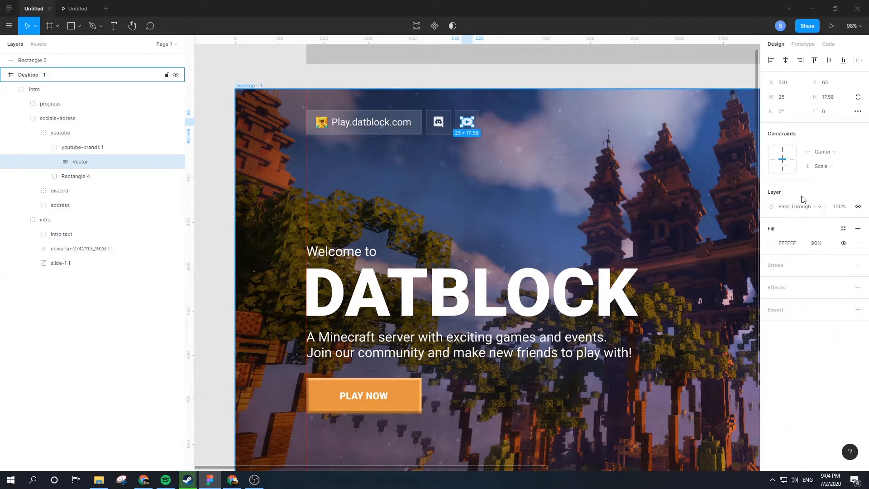
{"action": "left_click", "coordinate": [839, 166]}
{"action": "left_click", "coordinate": [823, 120]}
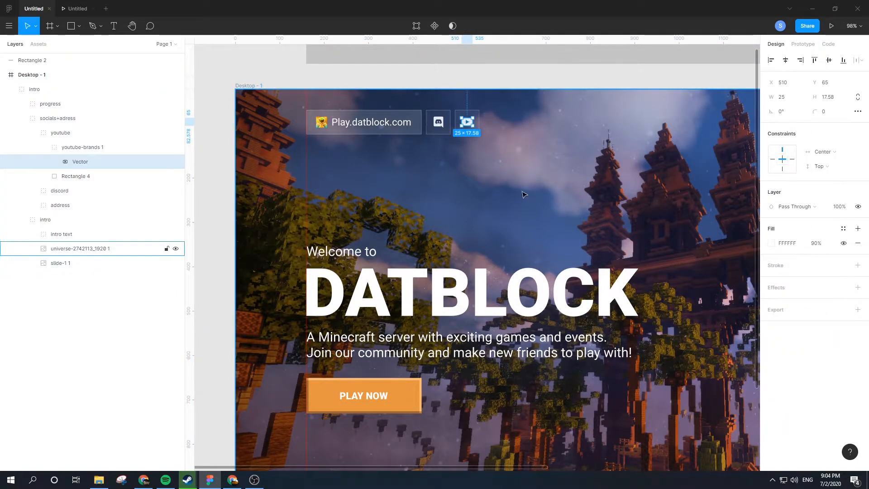
{"action": "scroll", "coordinate": [336, 207], "scroll_direction": "down", "scroll_amount": 5}
{"action": "left_click", "coordinate": [335, 207]}
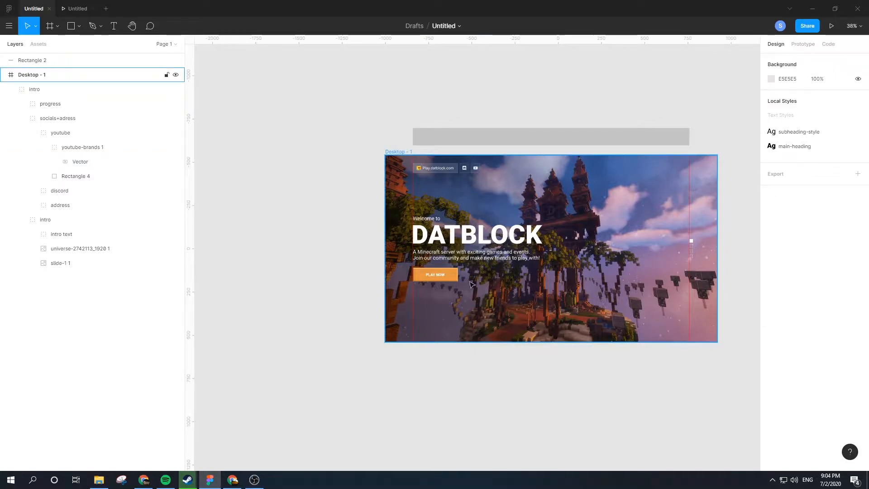
{"action": "left_click", "coordinate": [444, 343], "text": "ctrl"}
{"action": "left_click_drag", "start_coordinate": [447, 342], "coordinate": [453, 412]}
{"action": "key", "text": "ctrl+z"}
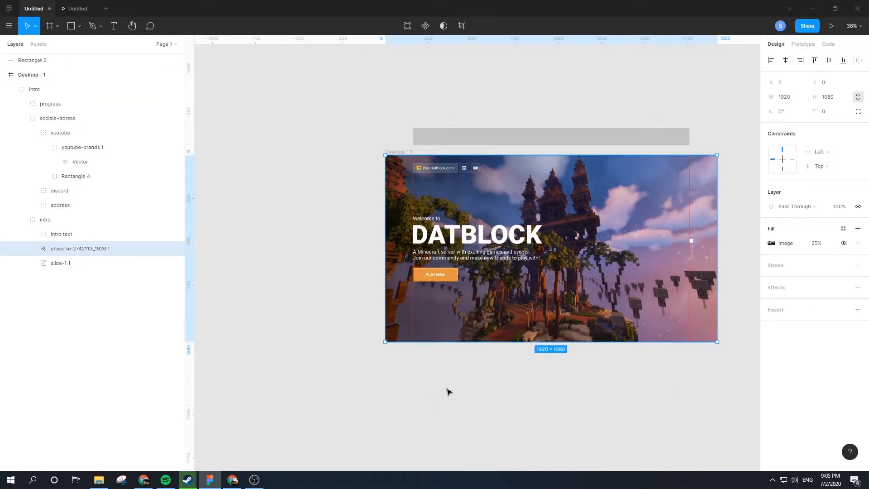
- Extend the Desktop - 1 frame's bottom edge downward to make room for another full-size section below the intro
{"action": "left_click", "coordinate": [397, 152]}
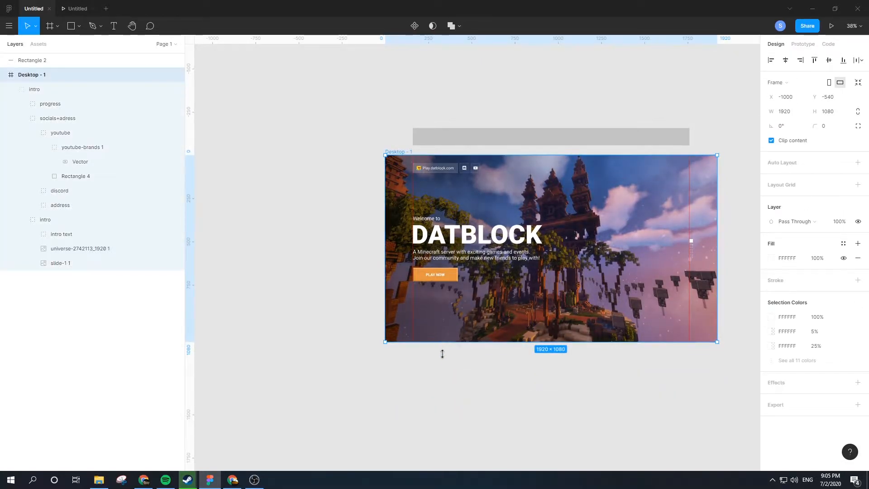
{"action": "left_click_drag", "start_coordinate": [440, 347], "coordinate": [444, 400]}
{"action": "scroll", "coordinate": [323, 316], "scroll_direction": "down", "scroll_amount": 3}
{"action": "scroll", "coordinate": [324, 316], "scroll_direction": "right", "scroll_amount": 3}
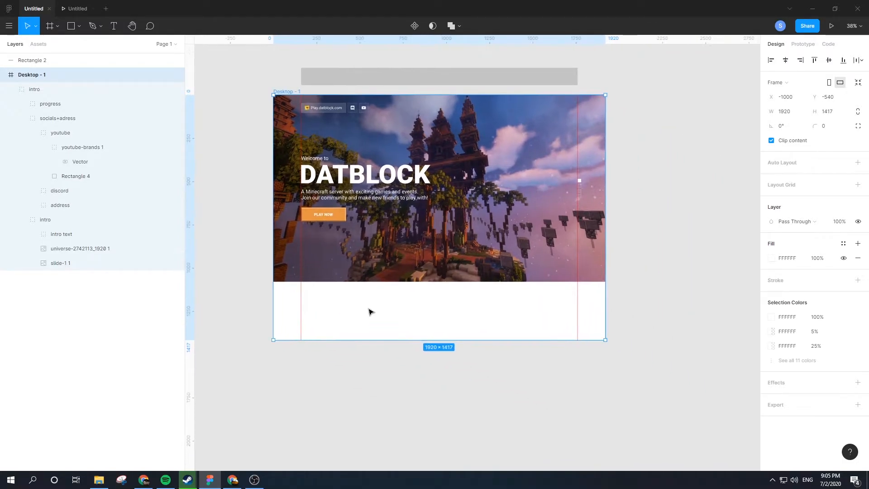
{"action": "scroll", "coordinate": [371, 312], "scroll_direction": "down", "scroll_amount": 3}
{"action": "left_click_drag", "start_coordinate": [349, 330], "coordinate": [383, 386]}
{"action": "key", "text": "ctrl+z"}
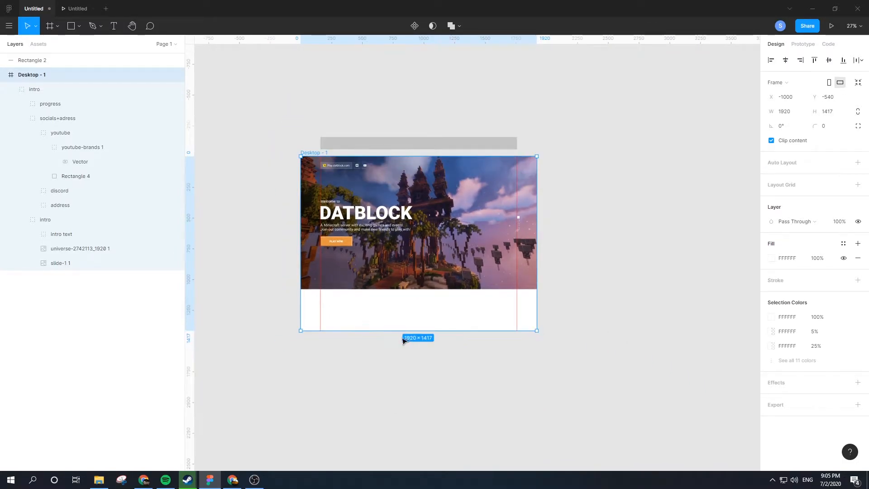
{"action": "scroll", "coordinate": [407, 322], "scroll_direction": "down", "scroll_amount": 3}
{"action": "left_click_drag", "start_coordinate": [383, 320], "coordinate": [402, 401]}
{"action": "left_click", "coordinate": [419, 325]}
- Duplicate the intro group and place the copy directly below the original at Y 1080
{"action": "left_click", "coordinate": [417, 281]}
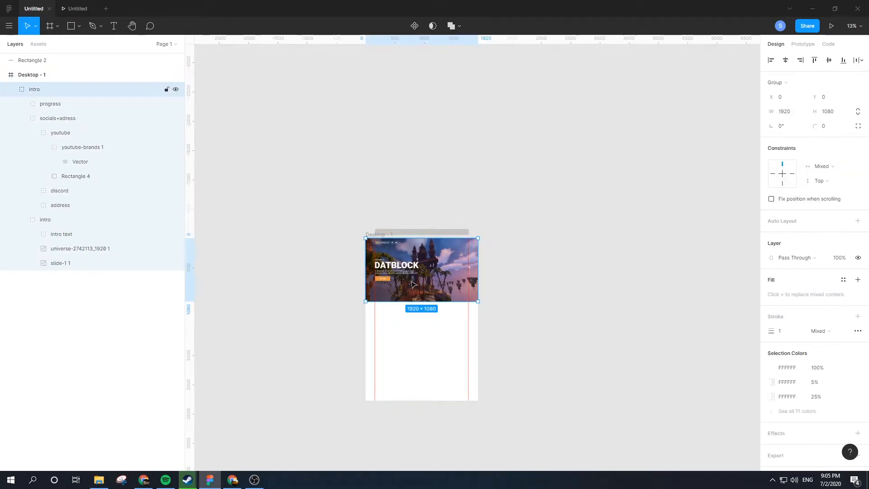
{"action": "left_click_drag", "start_coordinate": [411, 271], "coordinate": [409, 340]}
{"action": "key", "text": "ctrl+z"}
{"action": "key", "text": "ctrl+d"}
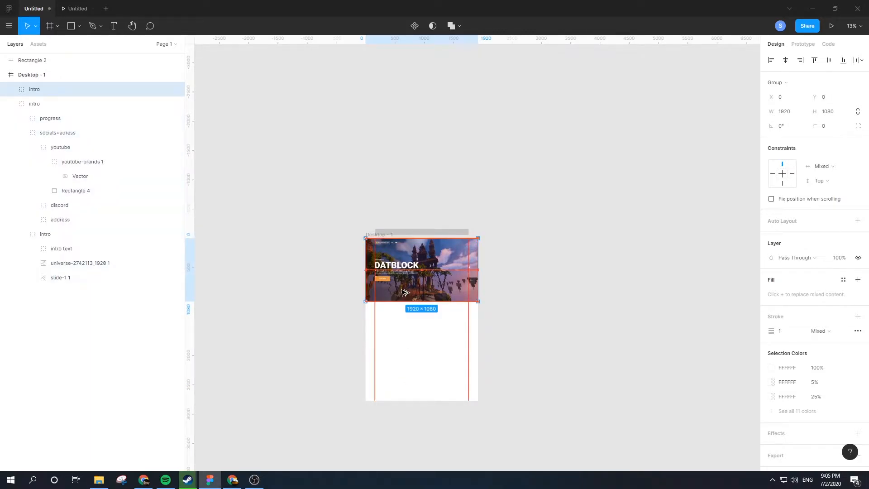
{"action": "left_click_drag", "start_coordinate": [404, 292], "coordinate": [410, 352]}
{"action": "left_click", "coordinate": [389, 384]}
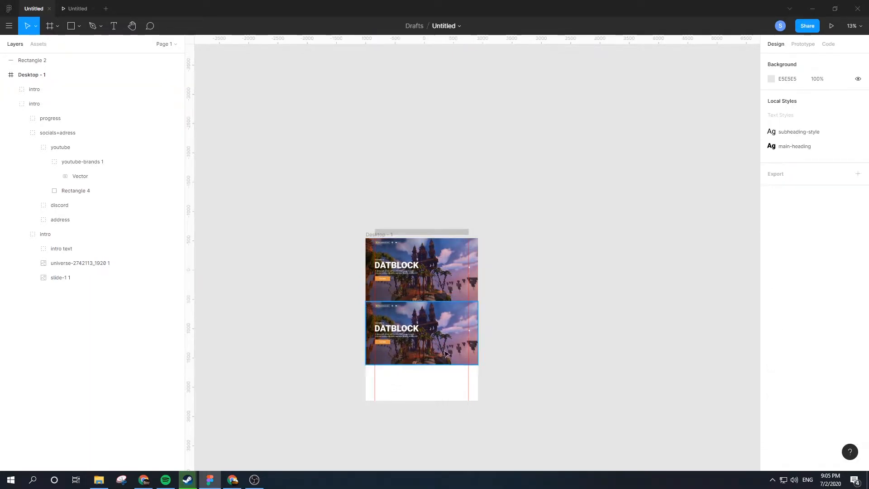
- Collapse the original intro group's layers and rename the duplicated group as features
{"action": "scroll", "coordinate": [431, 348], "scroll_direction": "up", "scroll_amount": 5}
{"action": "scroll", "coordinate": [343, 381], "scroll_direction": "left", "scroll_amount": 3}
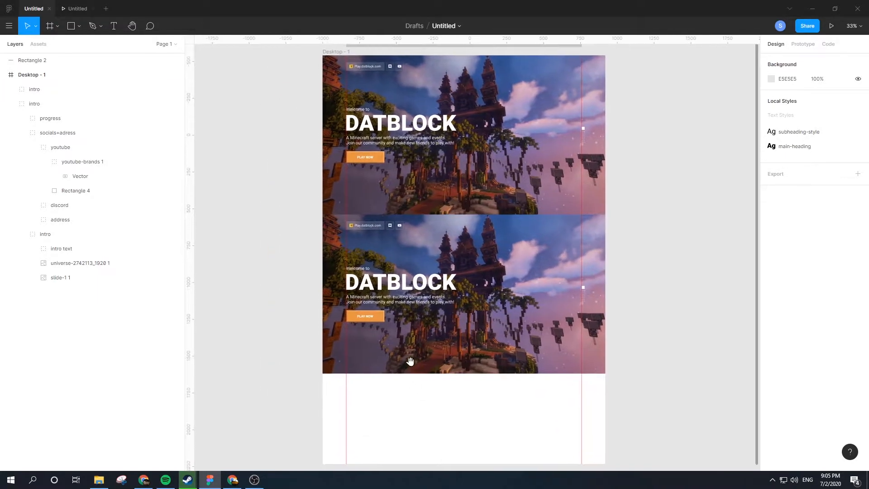
{"action": "left_click", "coordinate": [414, 360]}
{"action": "left_click", "coordinate": [11, 107]}
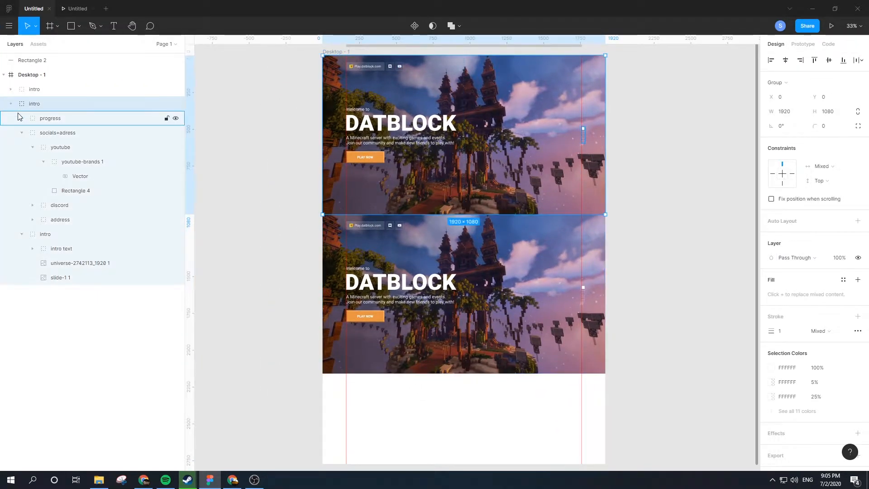
{"action": "left_click", "coordinate": [11, 103]}
{"action": "left_click", "coordinate": [41, 89]}
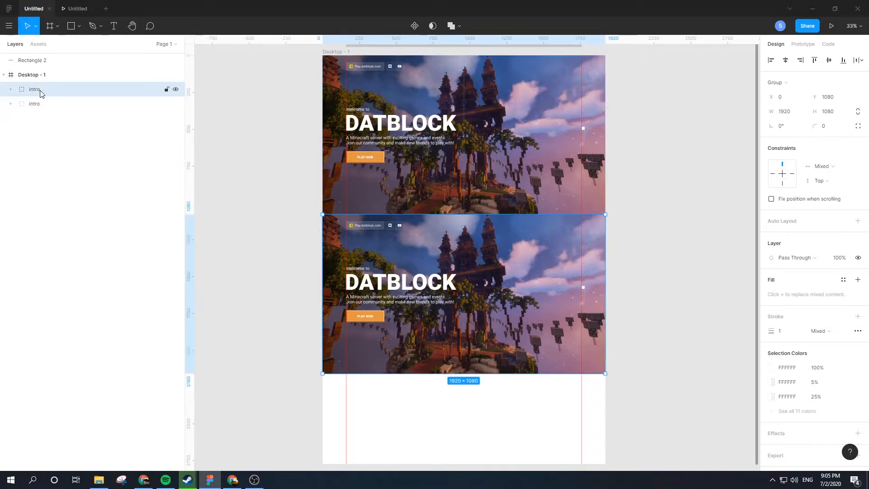
{"action": "double_click", "coordinate": [40, 91]}
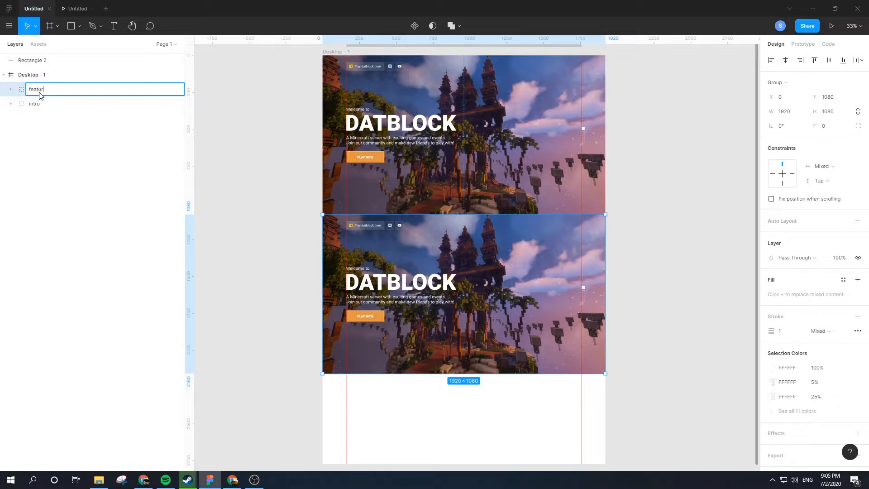
{"action": "left_click", "coordinate": [41, 132]}
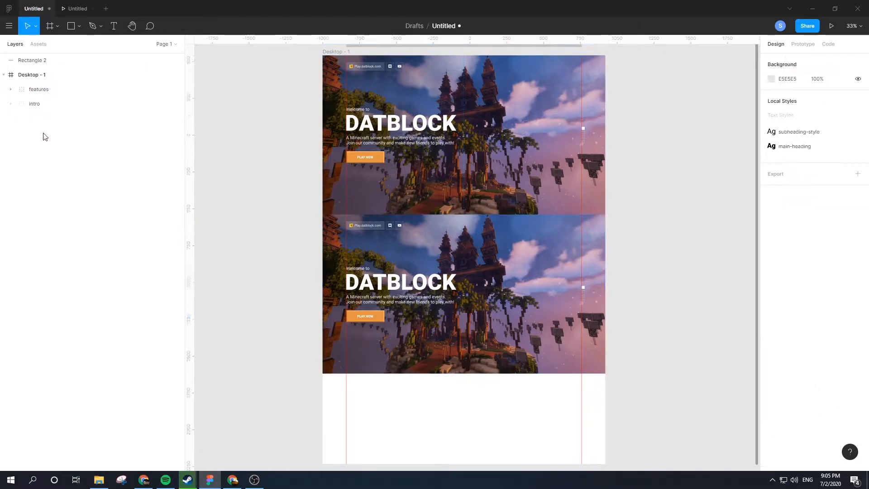
- Draw a rectangle about 1920 × 1085 px covering the whole features section
{"action": "left_click", "coordinate": [450, 285]}
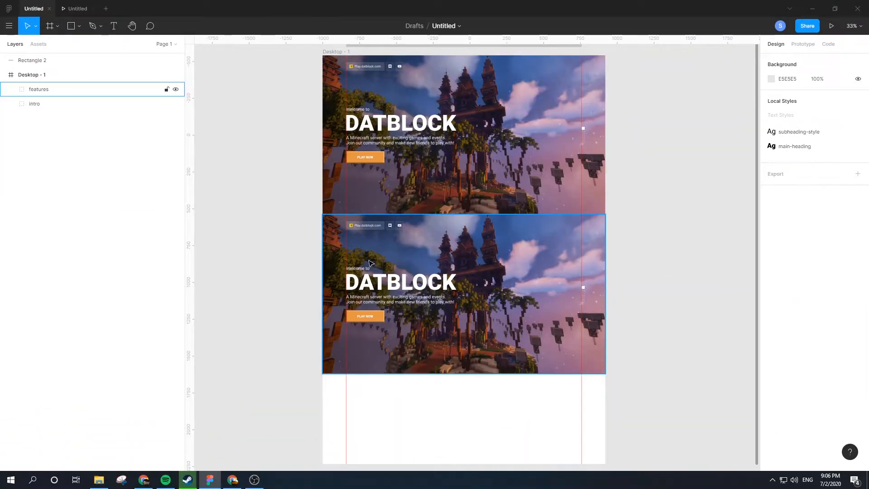
{"action": "left_click", "coordinate": [72, 28]}
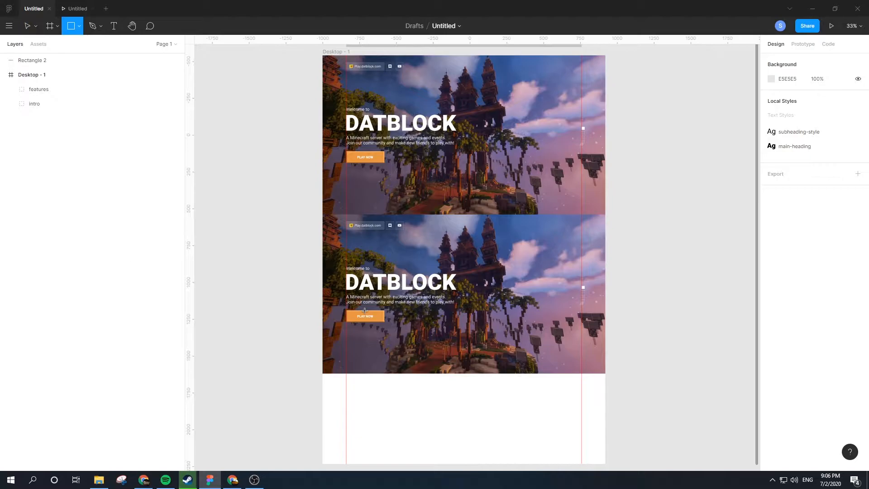
{"action": "mouse_move", "coordinate": [322, 213]}
{"action": "left_mouse_down"}
{"action": "mouse_move", "coordinate": [558, 363]}
{"action": "mouse_move", "coordinate": [604, 373]}
{"action": "left_mouse_up"}
{"action": "left_click", "coordinate": [311, 291]}
{"action": "left_click", "coordinate": [421, 323]}
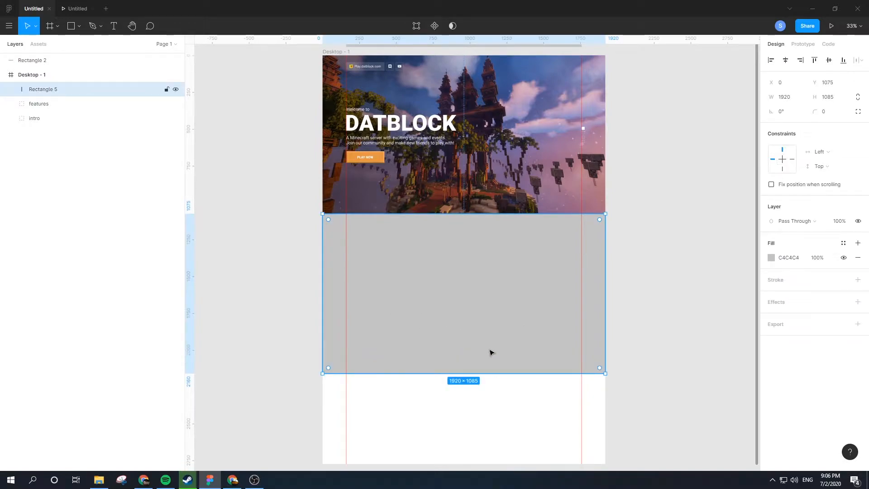
- Duplicate the grey section rectangle and turn the copy into a dark 393939 bar about 834 × 80 px at X 160, Y 1182
{"action": "key", "text": "ctrl+d"}
{"action": "left_click_drag", "start_coordinate": [605, 373], "coordinate": [446, 243]}
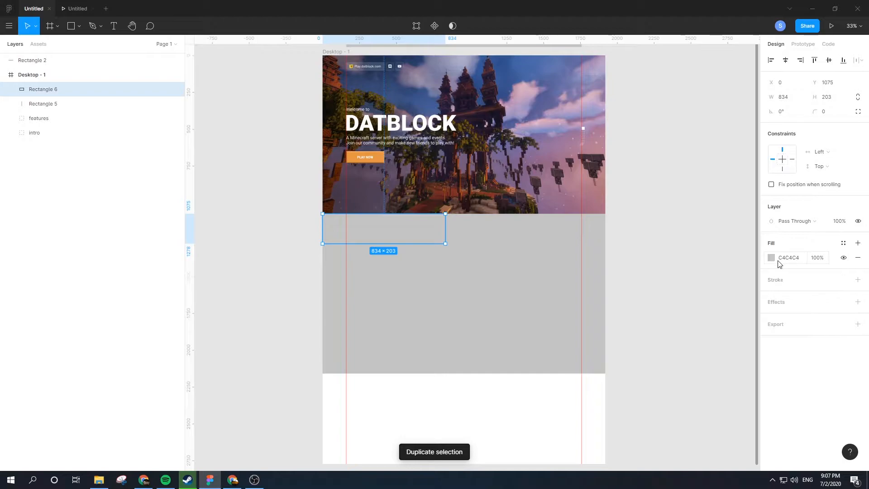
{"action": "left_click", "coordinate": [786, 258]}
{"action": "left_click", "coordinate": [766, 261]}
{"action": "left_click", "coordinate": [771, 259]}
{"action": "left_click_drag", "start_coordinate": [739, 259], "coordinate": [613, 333]}
{"action": "mouse_move", "coordinate": [405, 229]}
{"action": "left_mouse_down"}
{"action": "mouse_move", "coordinate": [448, 239]}
{"action": "mouse_move", "coordinate": [414, 249]}
{"action": "mouse_move", "coordinate": [406, 228]}
{"action": "mouse_move", "coordinate": [413, 246]}
{"action": "mouse_move", "coordinate": [409, 236]}
{"action": "left_mouse_up"}
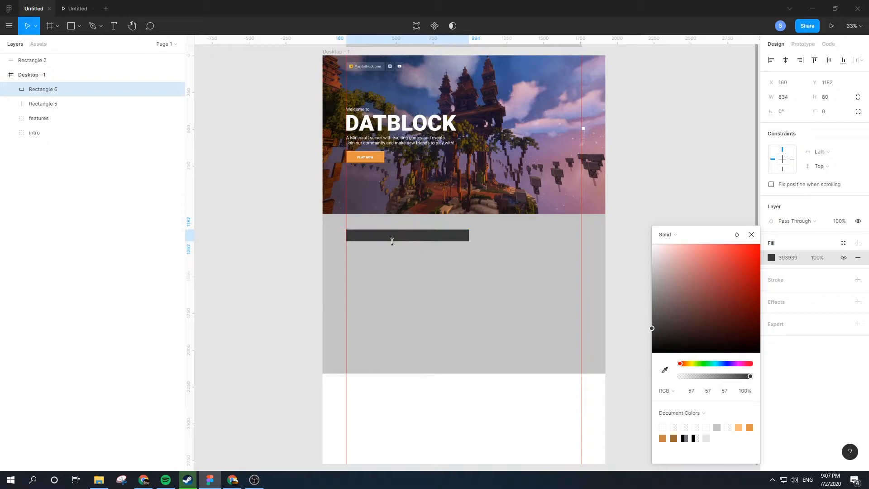
- Block out the grey features section's layout with resized copies of the dark bar placed further down
{"action": "key", "text": "alt"}
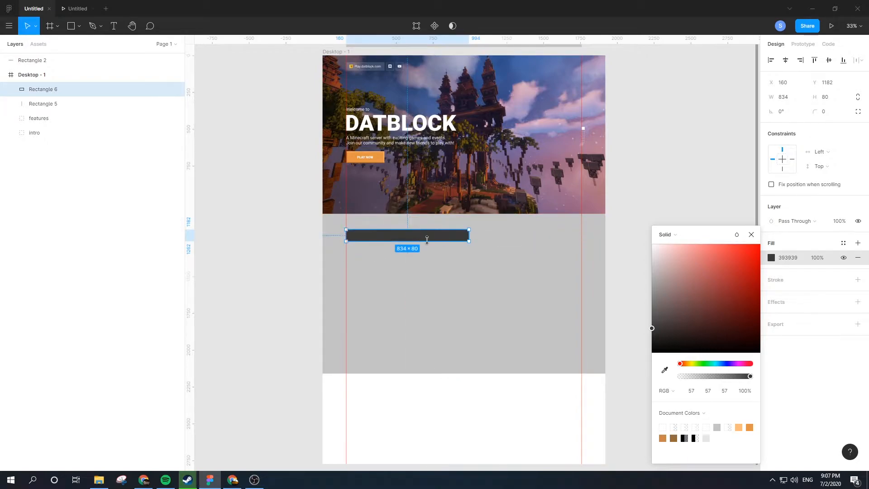
{"action": "left_click_drag", "start_coordinate": [370, 241], "coordinate": [357, 283]}
{"action": "left_click_drag", "start_coordinate": [455, 290], "coordinate": [368, 322]}
{"action": "left_click_drag", "start_coordinate": [361, 319], "coordinate": [425, 329]}
{"action": "key", "text": "ctrl+d"}
{"action": "left_click", "coordinate": [429, 329], "text": "shift"}
{"action": "left_click", "coordinate": [374, 332], "text": "shift"}
{"action": "left_click_drag", "start_coordinate": [370, 331], "coordinate": [369, 360]}
{"action": "left_click", "coordinate": [525, 378]}
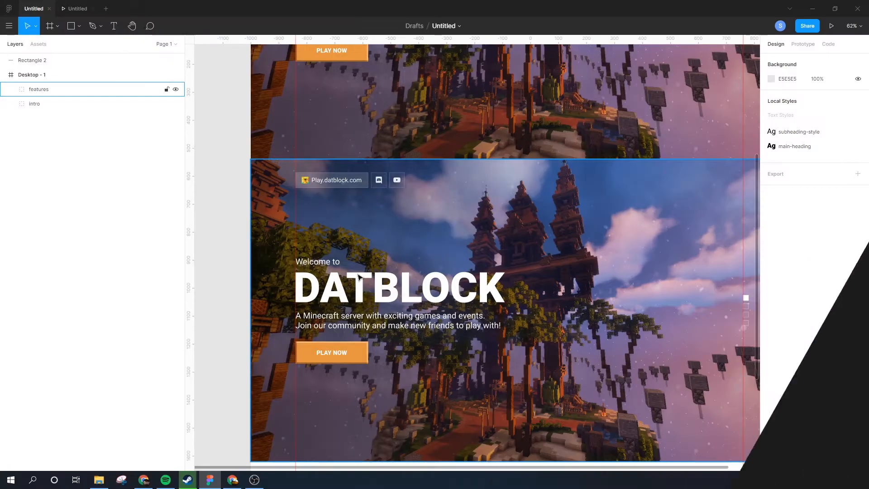
- Delete the Welcome to text and the Play Now button from the features section
{"action": "left_click", "coordinate": [414, 268]}
{"action": "scroll", "coordinate": [414, 269], "scroll_direction": "up", "scroll_amount": 2}
{"action": "left_click", "coordinate": [380, 259]}
{"action": "key", "text": "Delete"}
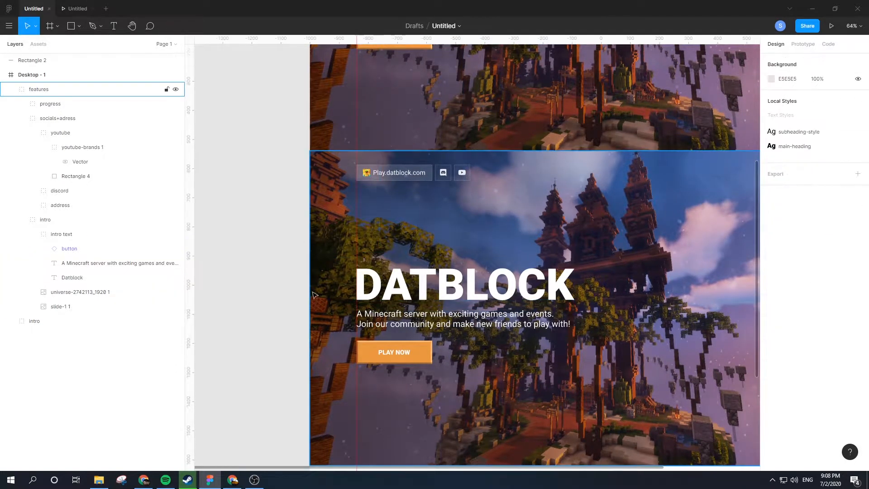
{"action": "left_click", "coordinate": [411, 355]}
{"action": "left_click", "coordinate": [411, 354]}
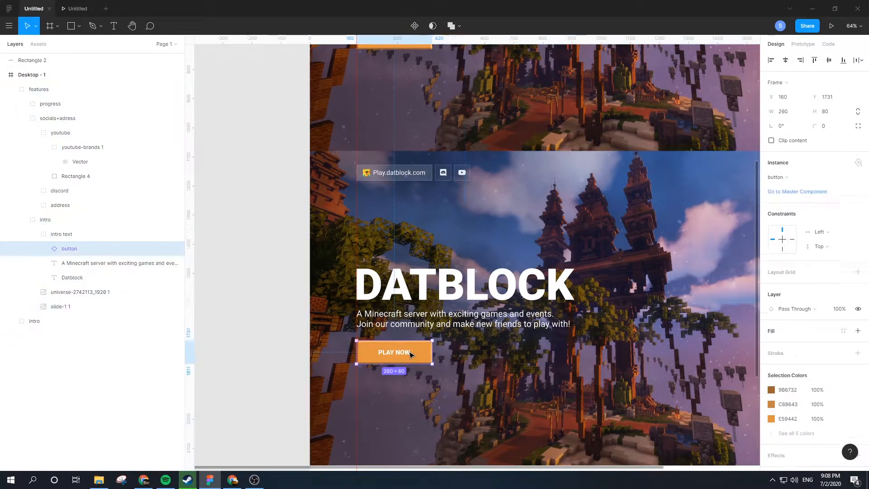
{"action": "key", "text": "Delete"}
- Create a new text style named smaller-heading from the features section's DATBLOCK heading
{"action": "scroll", "coordinate": [596, 300], "scroll_direction": "down", "scroll_amount": 5}
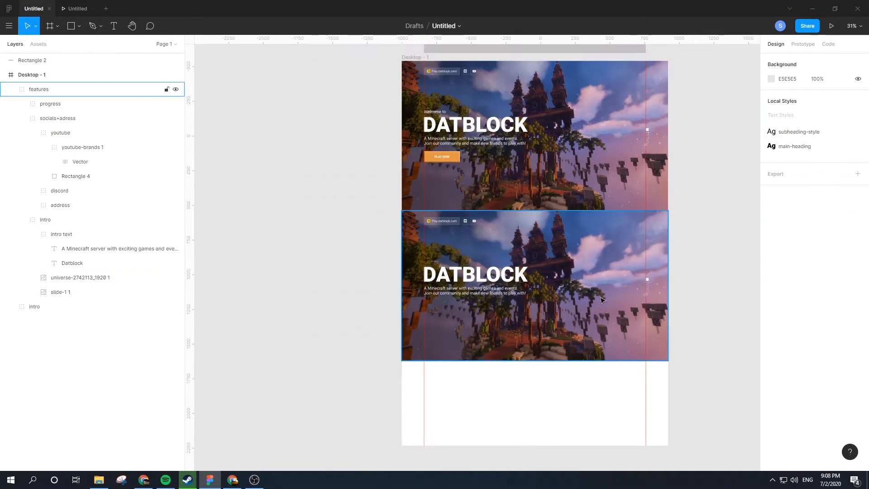
{"action": "left_click_drag", "start_coordinate": [596, 299], "coordinate": [494, 291]}
{"action": "left_click", "coordinate": [494, 291], "text": "ctrl"}
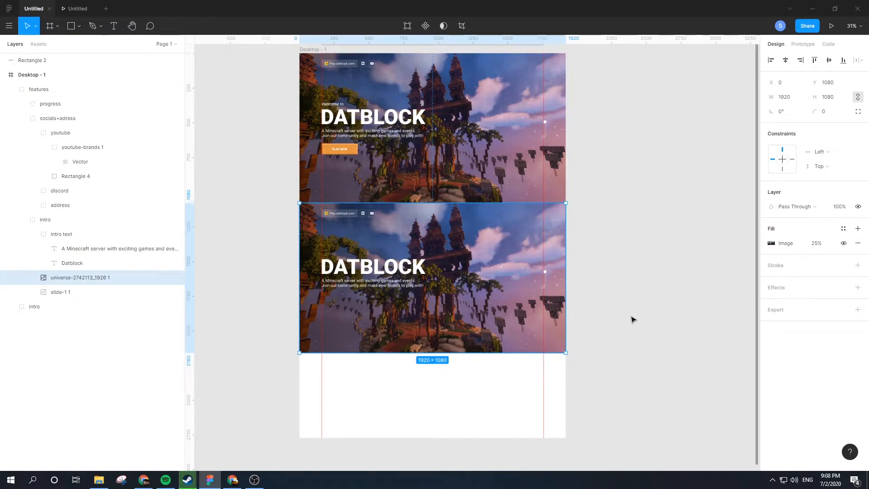
{"action": "left_click", "coordinate": [347, 277], "text": "ctrl"}
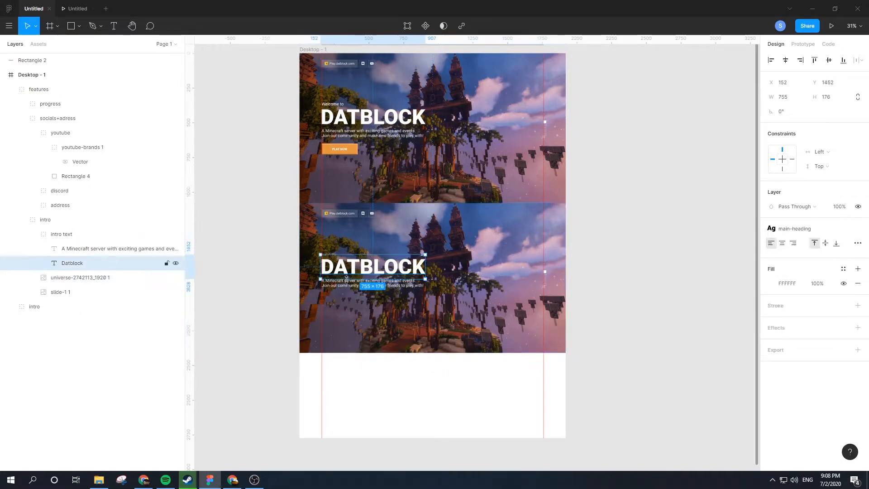
{"action": "scroll", "coordinate": [332, 275], "scroll_direction": "up", "scroll_amount": 5}
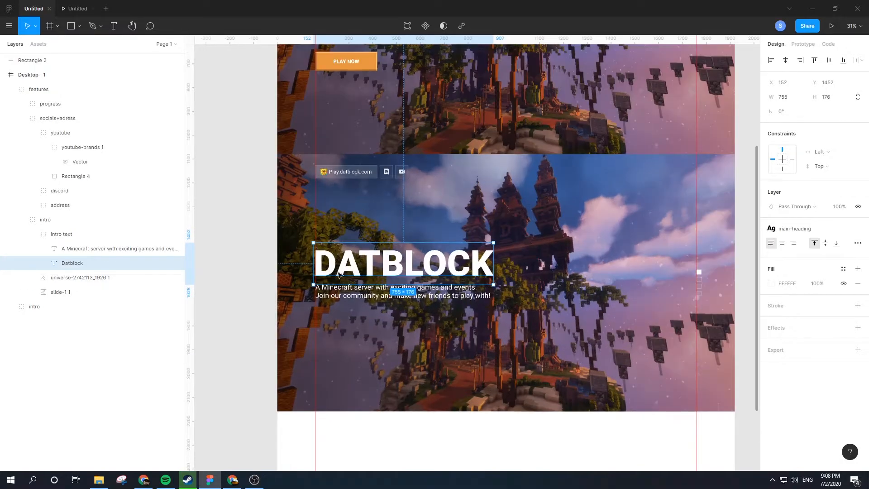
{"action": "left_click", "coordinate": [808, 233]}
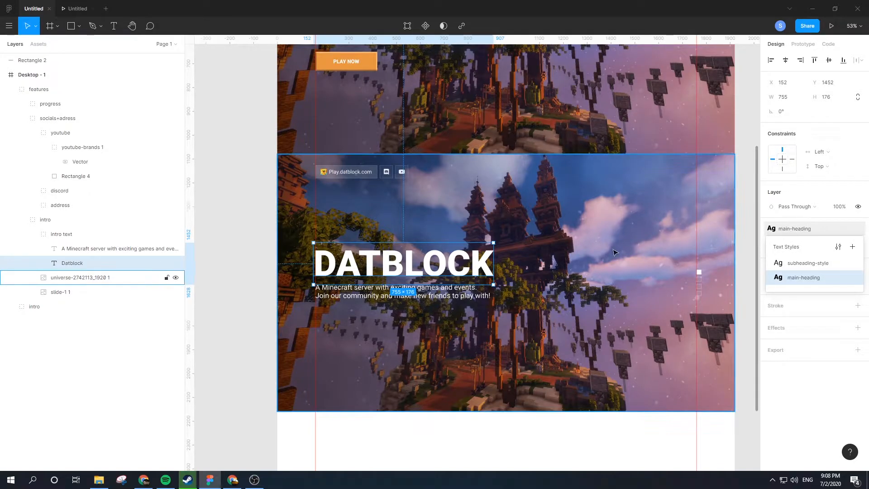
{"action": "scroll", "coordinate": [615, 252], "scroll_direction": "up", "scroll_amount": 3}
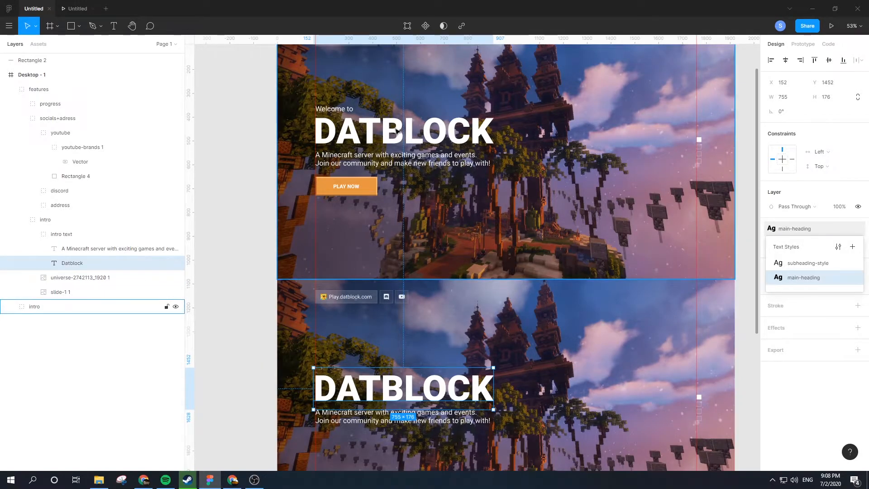
{"action": "scroll", "coordinate": [588, 226], "scroll_direction": "down", "scroll_amount": 1}
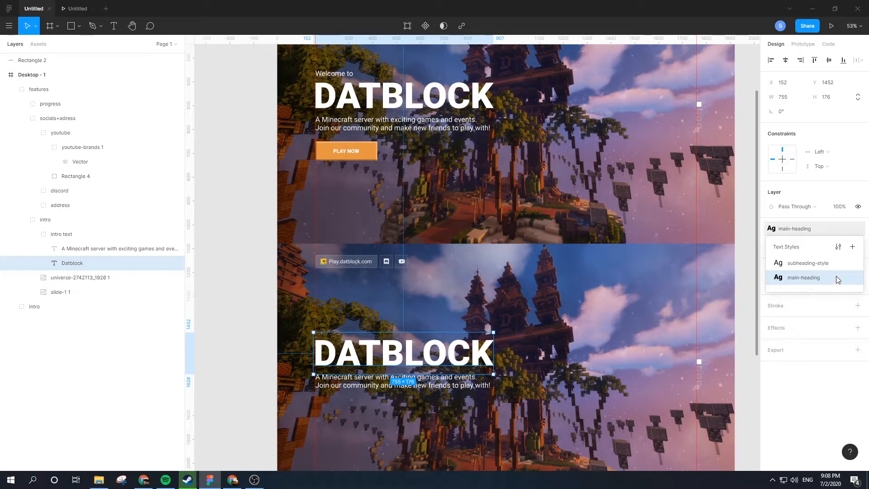
{"action": "left_click", "coordinate": [852, 247]}
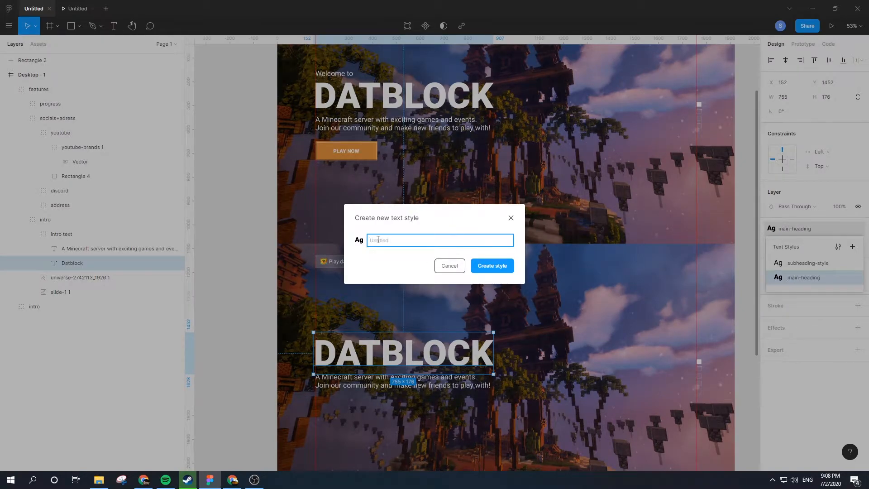
{"action": "type", "text": "smaller-headin"}
{"action": "type", "text": "g"}
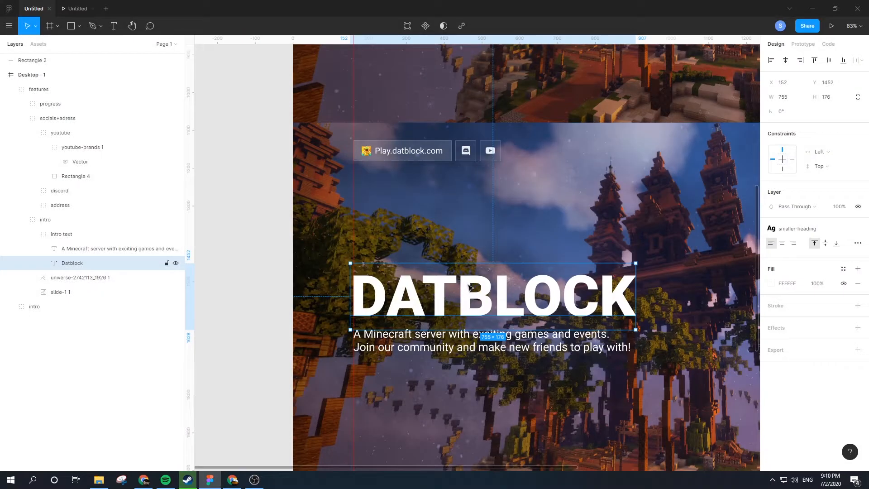
- Set the font size of the smaller-heading text style to 50
{"action": "left_click", "coordinate": [796, 229]}
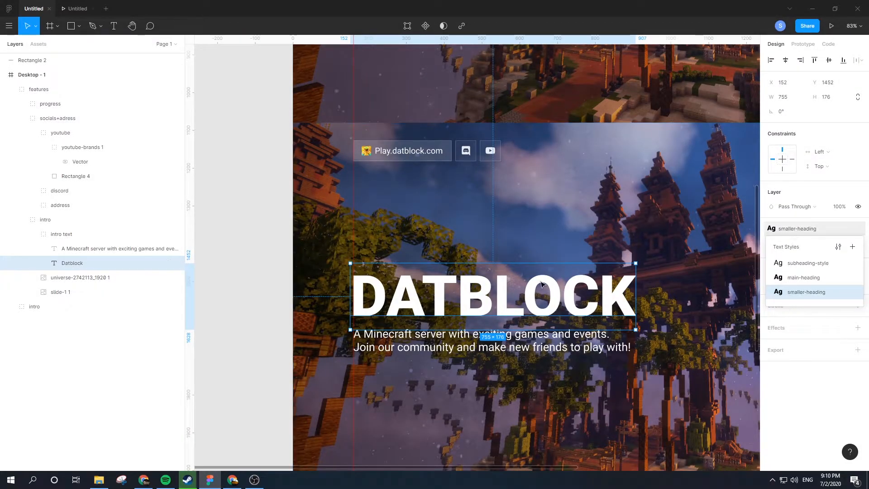
{"action": "right_click", "coordinate": [796, 293]}
{"action": "left_click", "coordinate": [810, 304]}
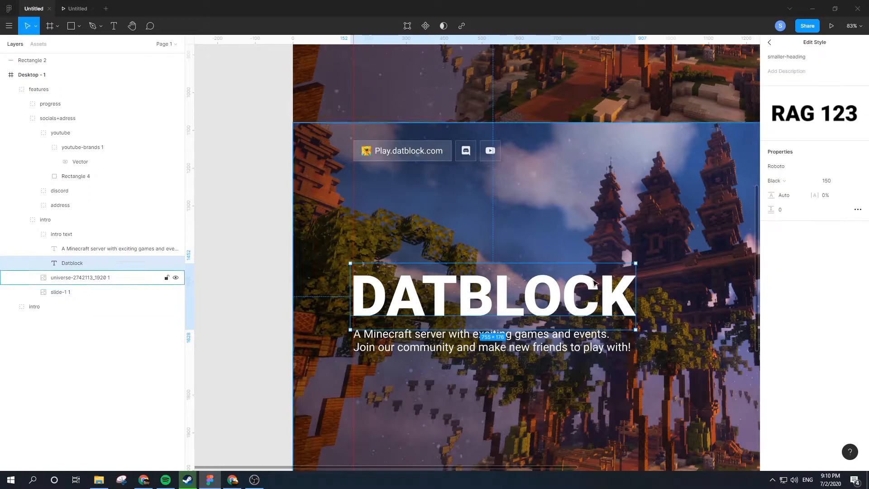
{"action": "double_click", "coordinate": [626, 299]}
{"action": "scroll", "coordinate": [726, 327], "scroll_direction": "down", "scroll_amount": 2}
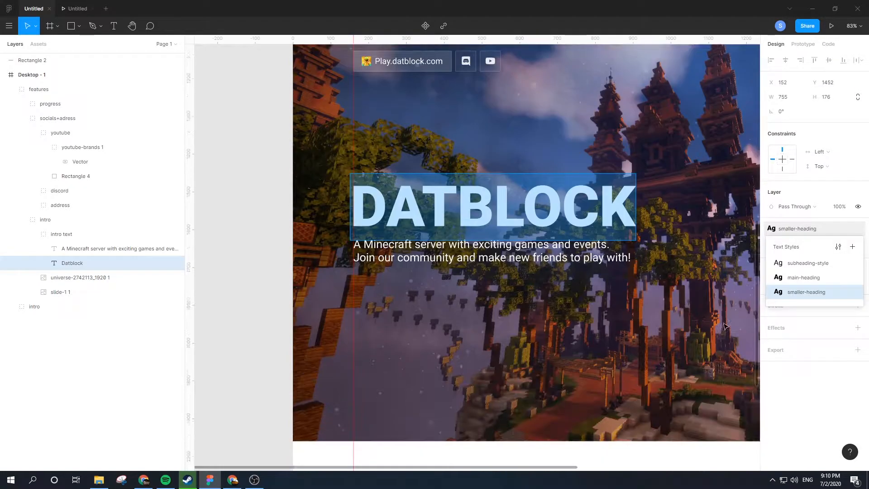
{"action": "scroll", "coordinate": [724, 326], "scroll_direction": "up", "scroll_amount": 3}
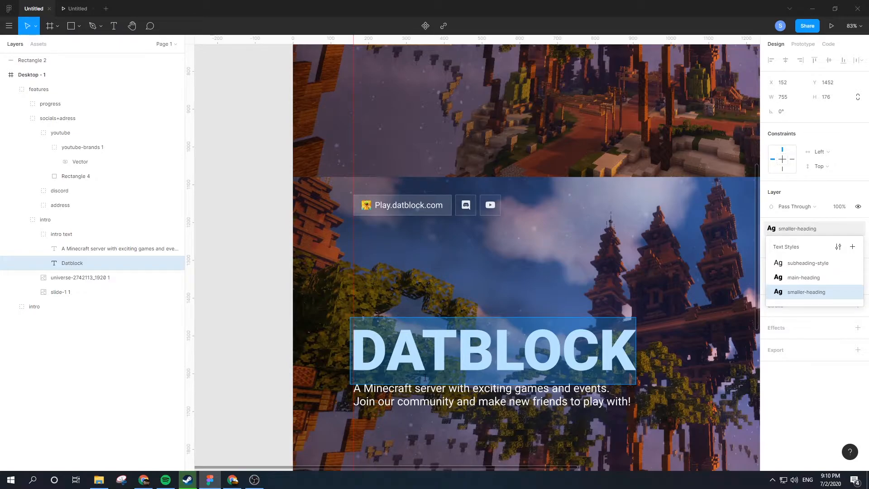
{"action": "right_click", "coordinate": [794, 295]}
{"action": "left_click", "coordinate": [808, 303]}
{"action": "left_click", "coordinate": [838, 181]}
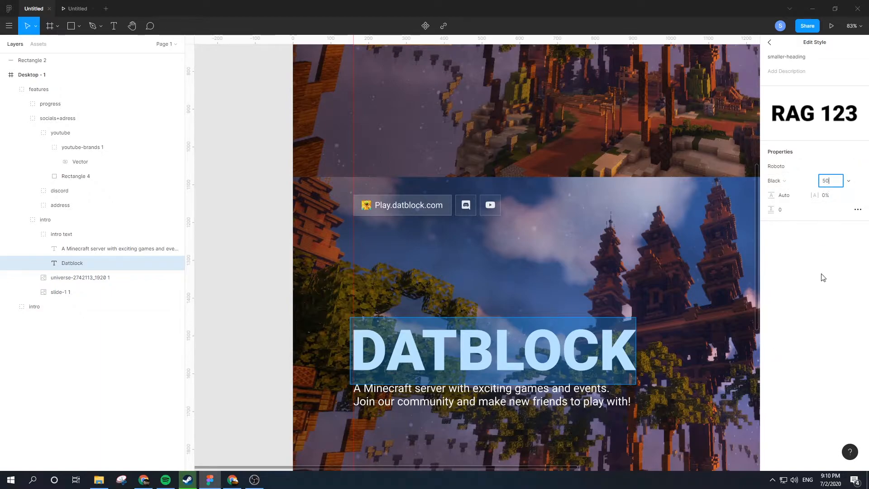
{"action": "key", "text": "Return"}
- Replace the features section's heading text with "Tons of games and events"
{"action": "left_click", "coordinate": [419, 330]}
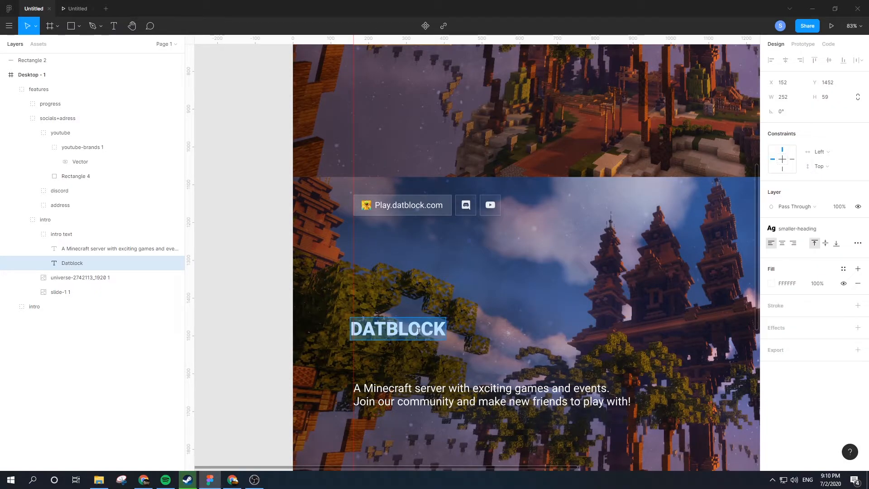
{"action": "type", "text": "Tons of games a"}
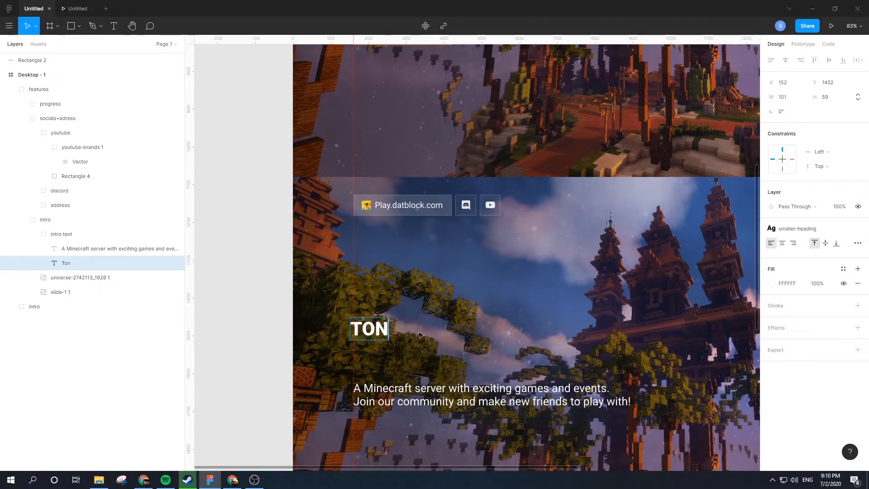
{"action": "type", "text": "nd events"}
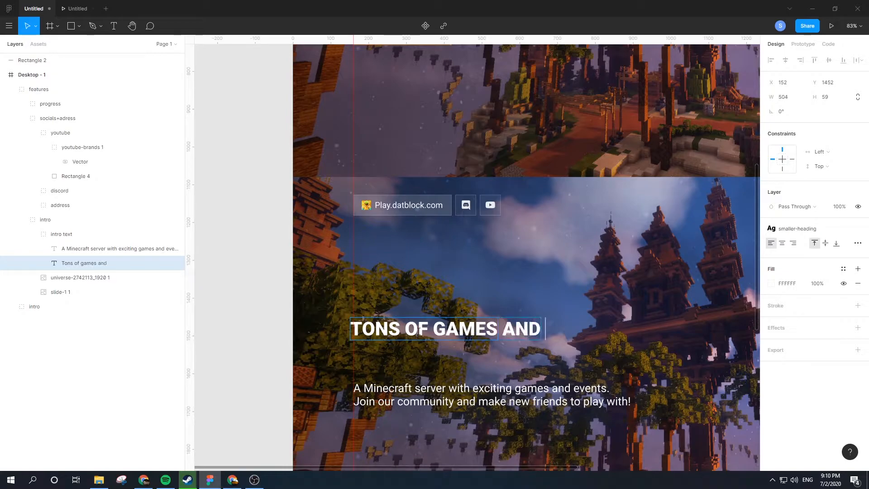
{"action": "key", "text": "Return"}
{"action": "key", "text": "BackSpace"}
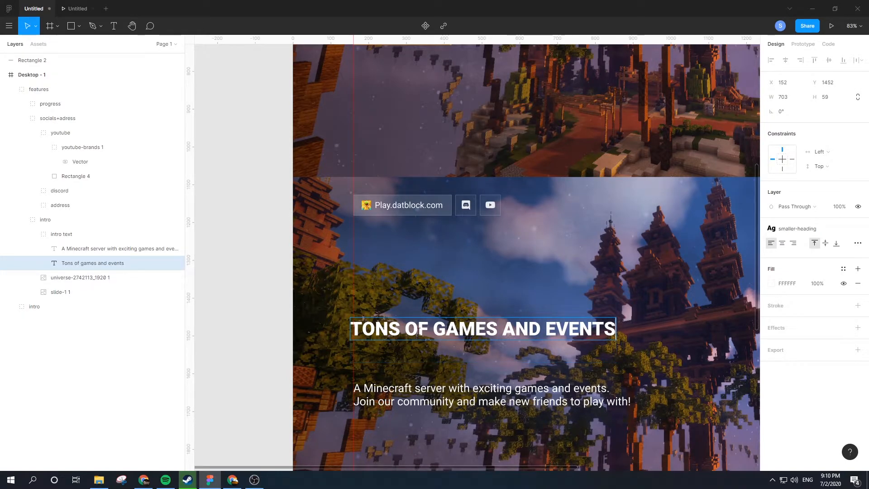
{"action": "key", "text": "Escape"}
- Select the features section's description text and examine the properties of its subheading-style text style
{"action": "scroll", "coordinate": [564, 357], "scroll_direction": "down", "scroll_amount": 5}
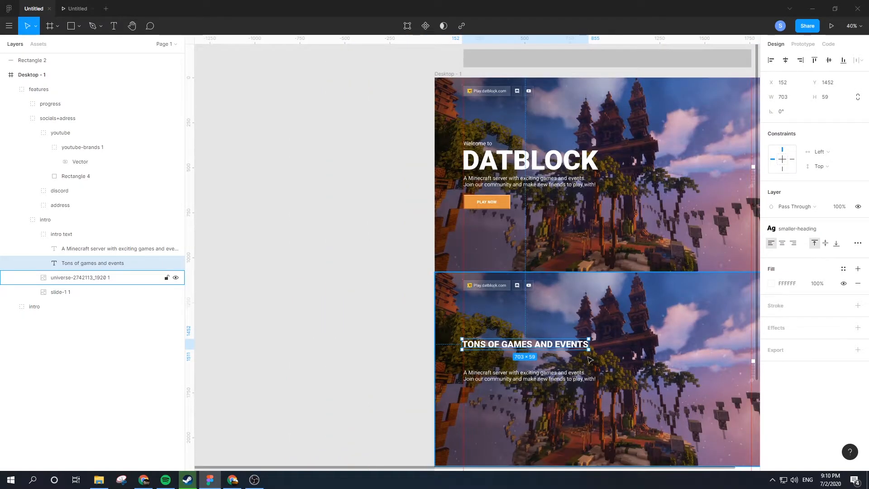
{"action": "scroll", "coordinate": [561, 358], "scroll_direction": "up", "scroll_amount": 5}
{"action": "scroll", "coordinate": [561, 358], "scroll_direction": "down", "scroll_amount": 4}
{"action": "left_click", "coordinate": [469, 380]}
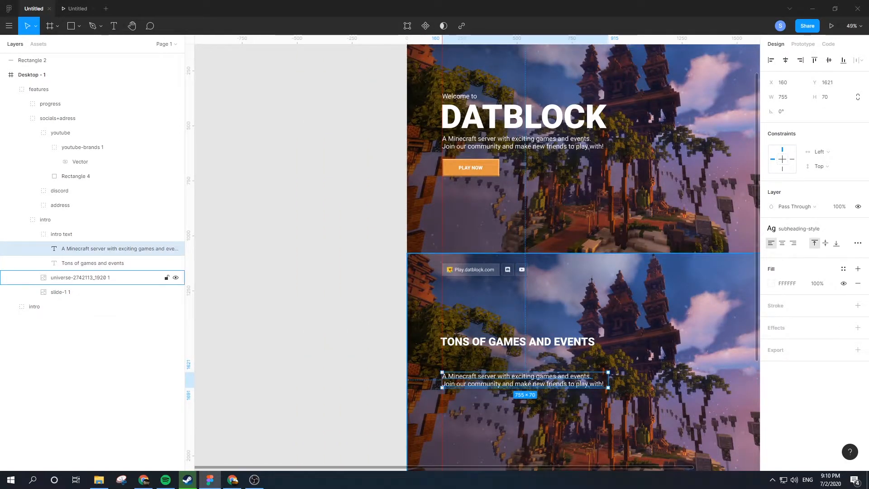
{"action": "key", "text": "alt+Tab"}
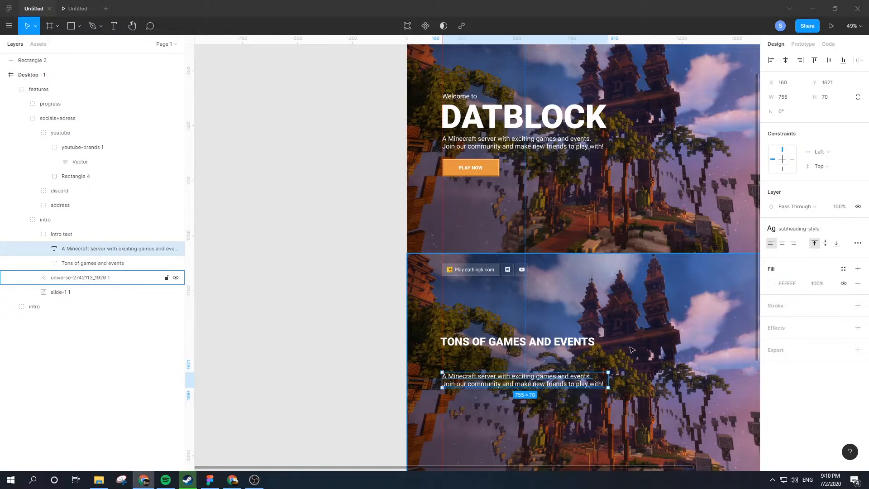
{"action": "key", "text": "alt+Tab"}
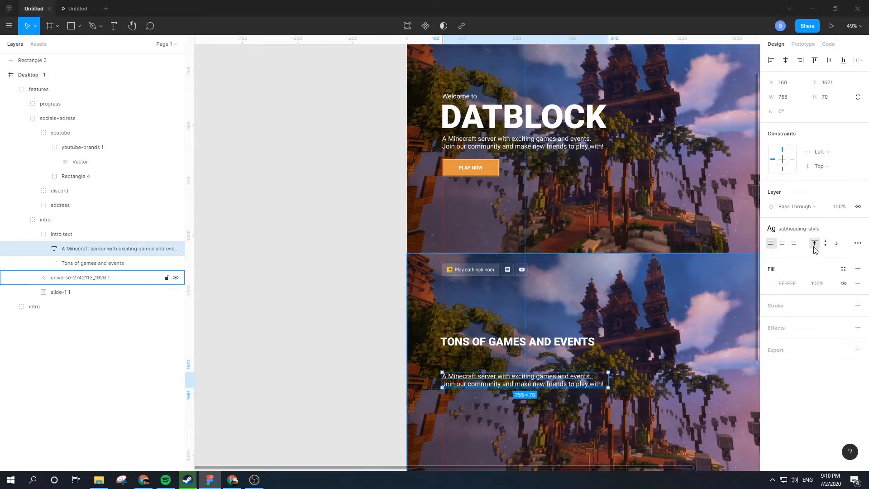
{"action": "left_click", "coordinate": [798, 229]}
{"action": "right_click", "coordinate": [793, 266]}
{"action": "left_click", "coordinate": [804, 274]}
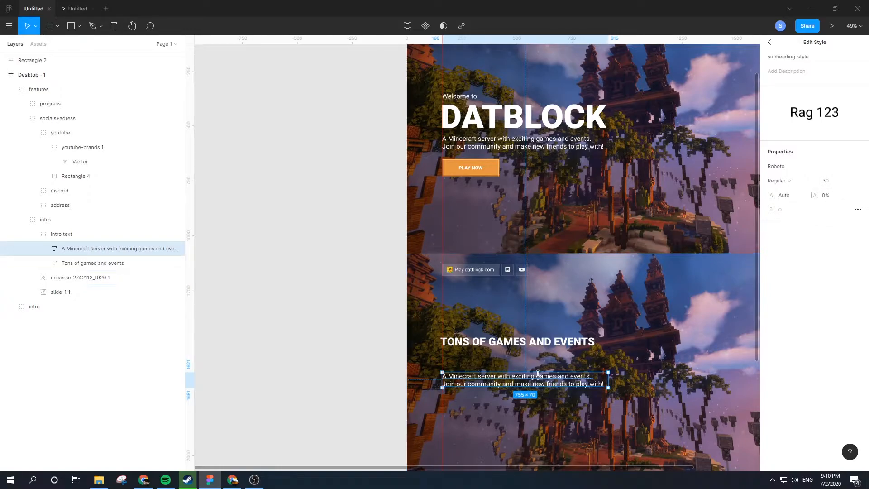
{"action": "scroll", "coordinate": [501, 383], "scroll_direction": "up", "scroll_amount": 3}
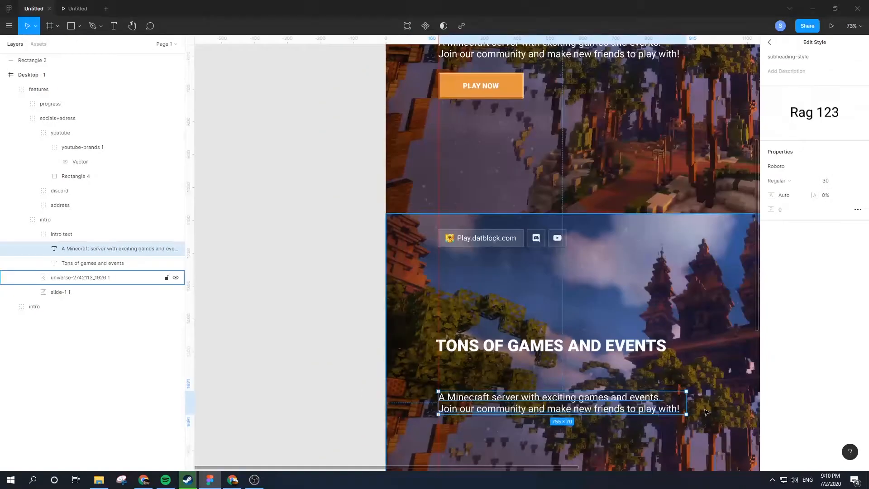
- Move the features section's description text up directly beneath the heading, to Y 1522
{"action": "left_click", "coordinate": [559, 348]}
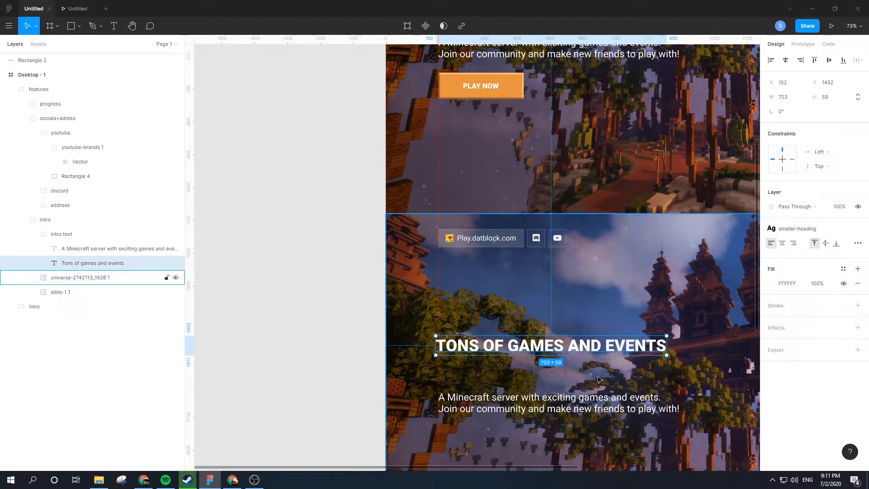
{"action": "scroll", "coordinate": [586, 366], "scroll_direction": "down", "scroll_amount": 2}
{"action": "key", "text": "Escape"}
{"action": "left_click_drag", "start_coordinate": [625, 351], "coordinate": [443, 241]}
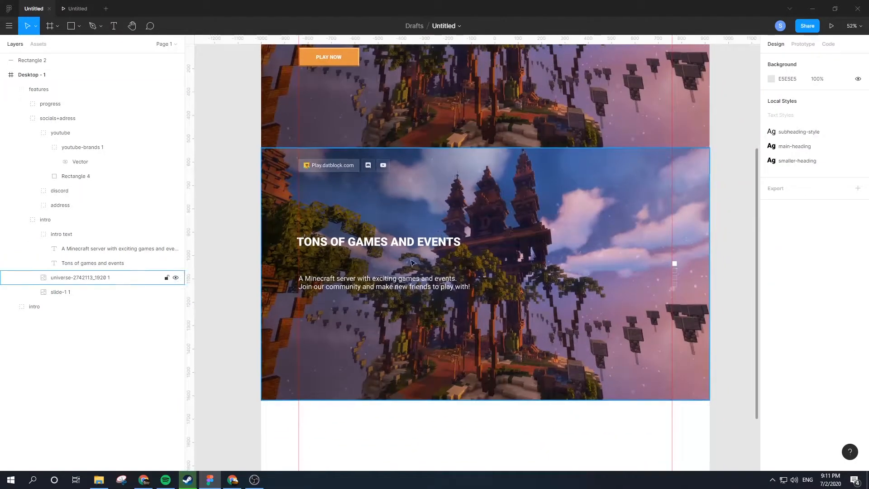
{"action": "left_click", "coordinate": [387, 287]}
{"action": "left_click_drag", "start_coordinate": [388, 287], "coordinate": [386, 264]}
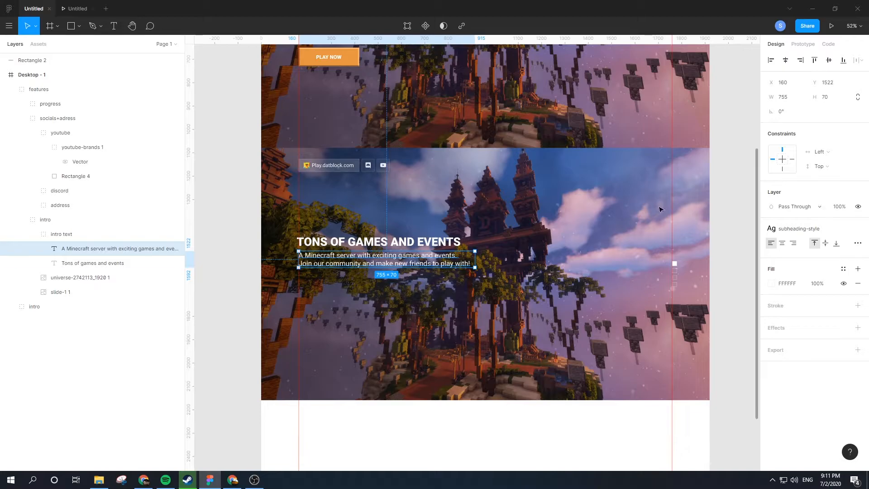
{"action": "scroll", "coordinate": [733, 206], "scroll_direction": "up", "scroll_amount": 2}
{"action": "left_click", "coordinate": [312, 123]}
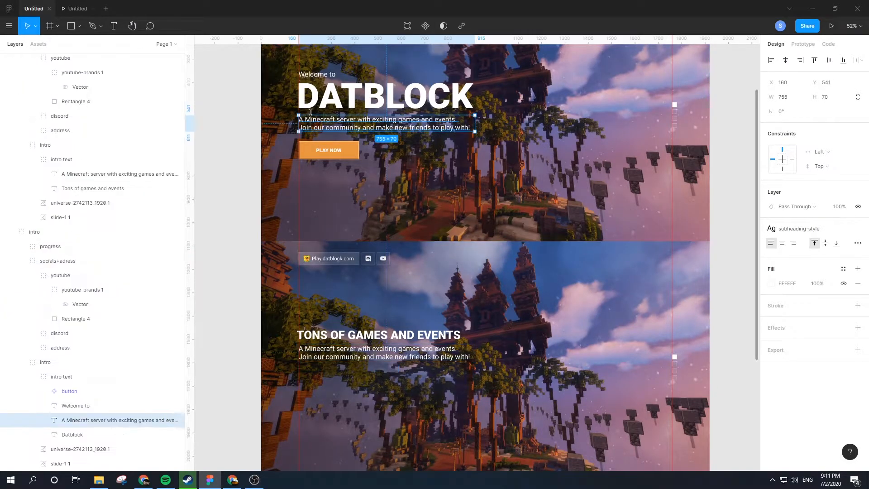
{"action": "left_click_drag", "start_coordinate": [313, 128], "coordinate": [310, 125]}
{"action": "key", "text": "ctrl+z"}
{"action": "left_click", "coordinate": [332, 355]}
{"action": "scroll", "coordinate": [327, 359], "scroll_direction": "down", "scroll_amount": 3}
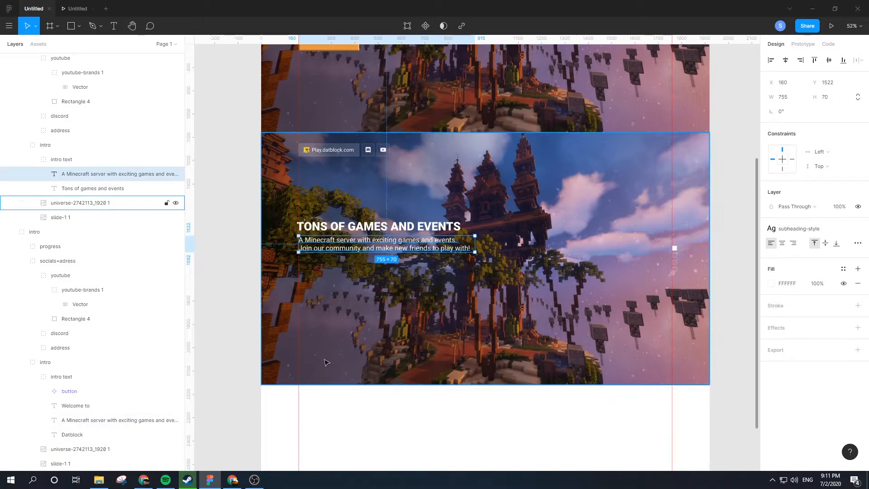
- Lower the features section's description text beneath the heading to Y 1541
{"action": "scroll", "coordinate": [319, 244], "scroll_direction": "up", "scroll_amount": 3}
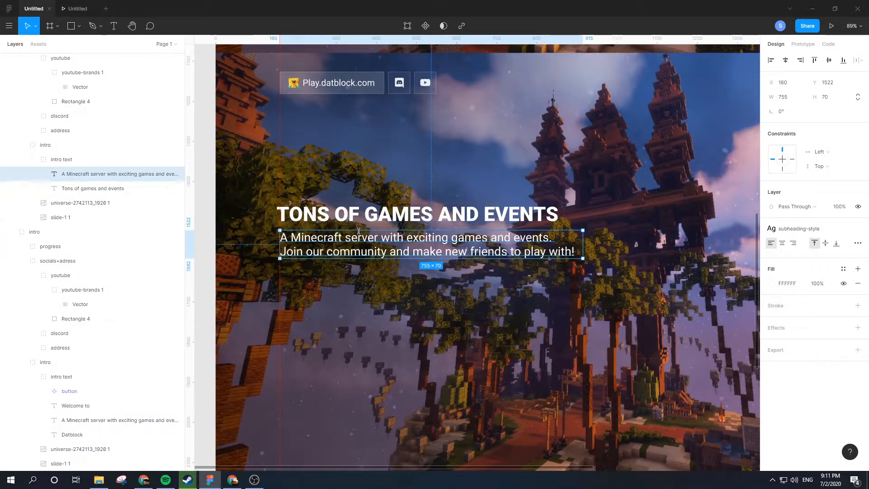
{"action": "left_click_drag", "start_coordinate": [353, 253], "coordinate": [321, 259]}
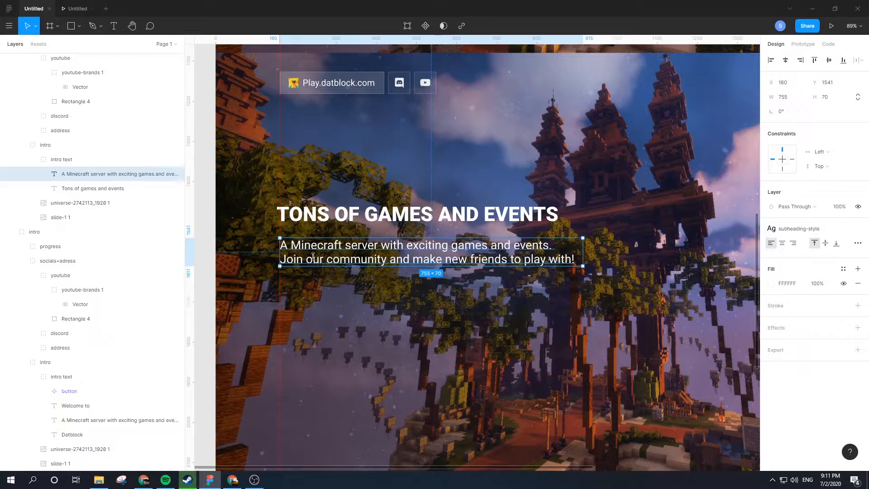
- Move the features heading and description together up beneath the server address bar, placing the text block at Y 1242
{"action": "left_click", "coordinate": [409, 217], "text": "shift"}
{"action": "scroll", "coordinate": [329, 219], "scroll_direction": "up", "scroll_amount": 5}
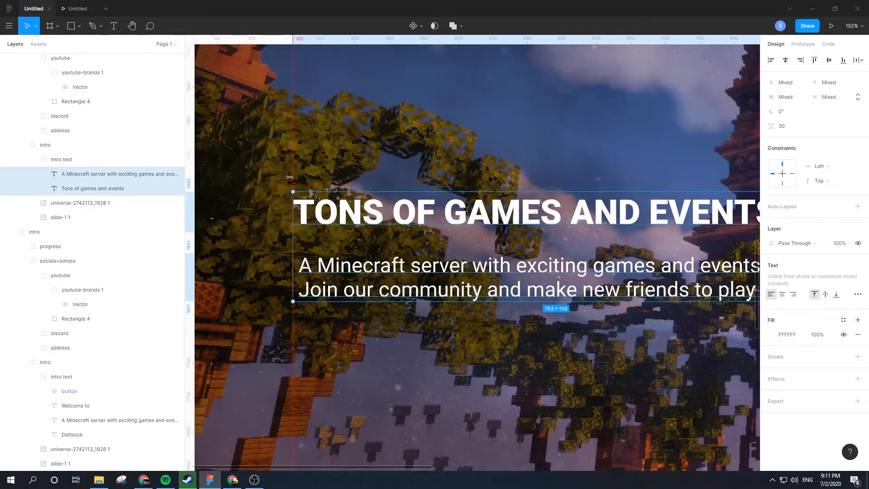
{"action": "scroll", "coordinate": [294, 187], "scroll_direction": "down", "scroll_amount": 8}
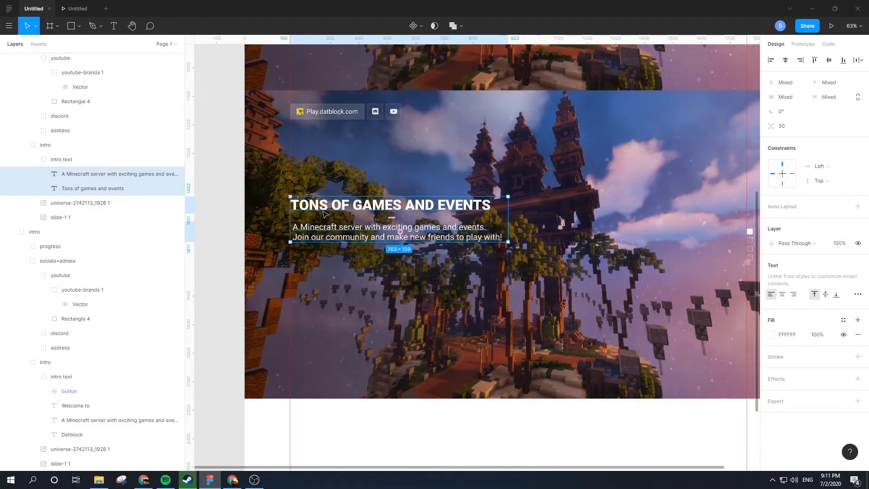
{"action": "scroll", "coordinate": [298, 217], "scroll_direction": "up", "scroll_amount": 1}
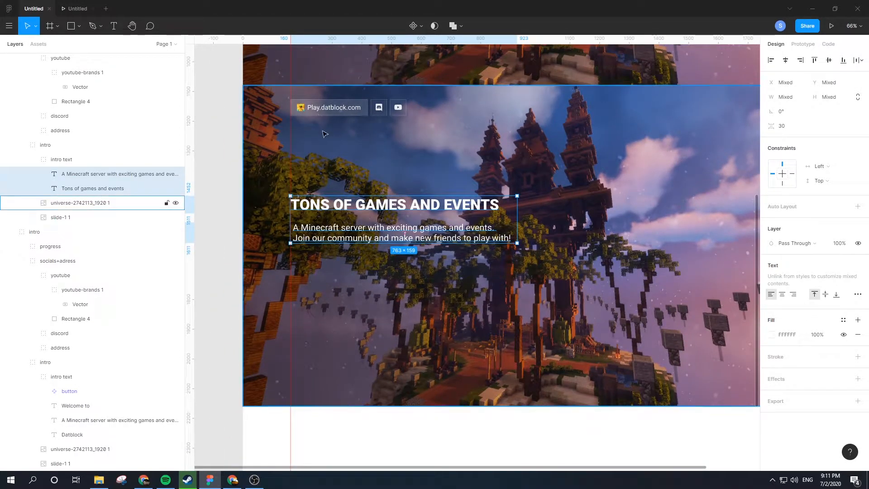
{"action": "left_click_drag", "start_coordinate": [329, 211], "coordinate": [329, 128]}
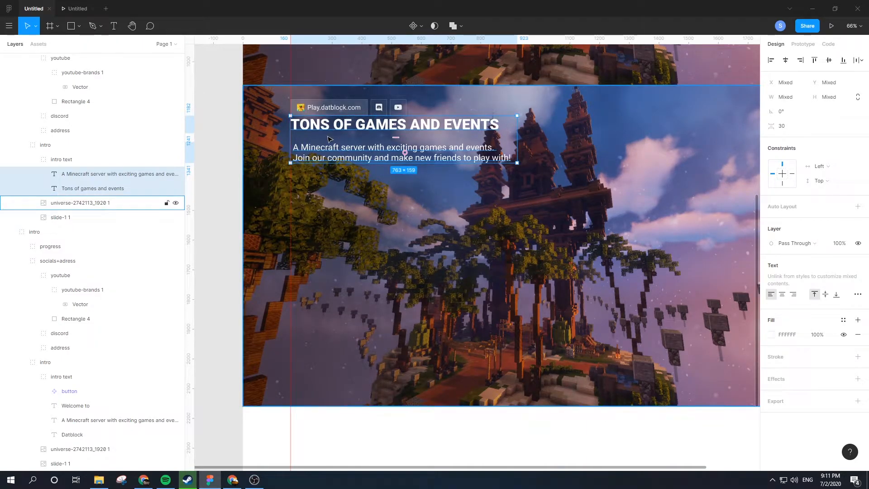
{"action": "key", "text": "shift+Down"}
{"action": "key", "text": "shift+Down"}
{"action": "key", "text": "shift+Down"}
{"action": "key", "text": "shift+Down"}
{"action": "key", "text": "shift+Down"}
{"action": "key", "text": "shift+Down"}
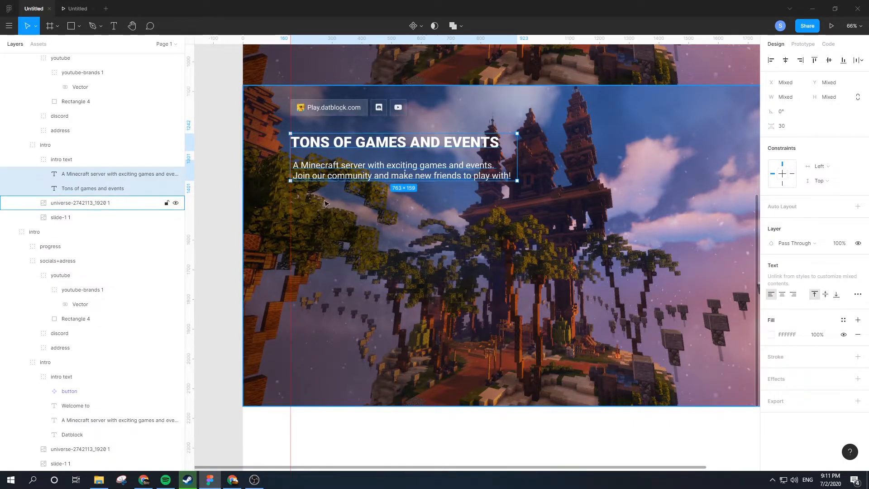
- Add a new text reading "Great Events" below the features section's description
{"action": "left_click", "coordinate": [308, 194]}
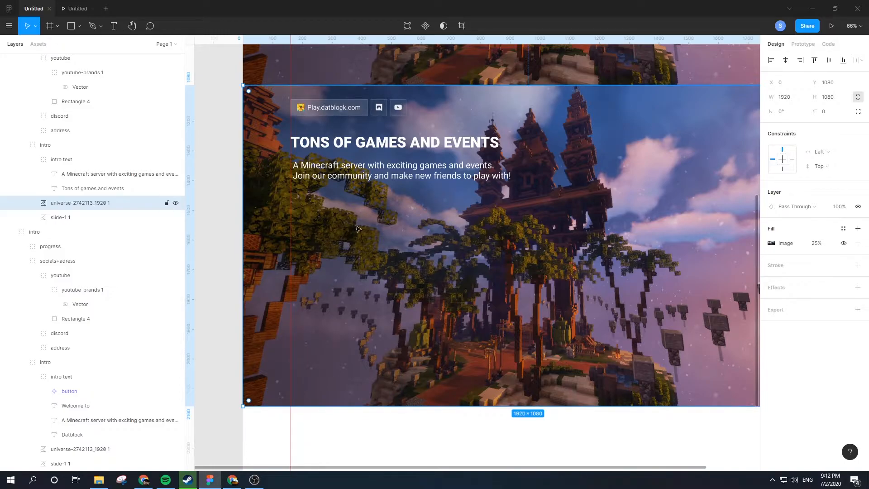
{"action": "left_click", "coordinate": [364, 136]}
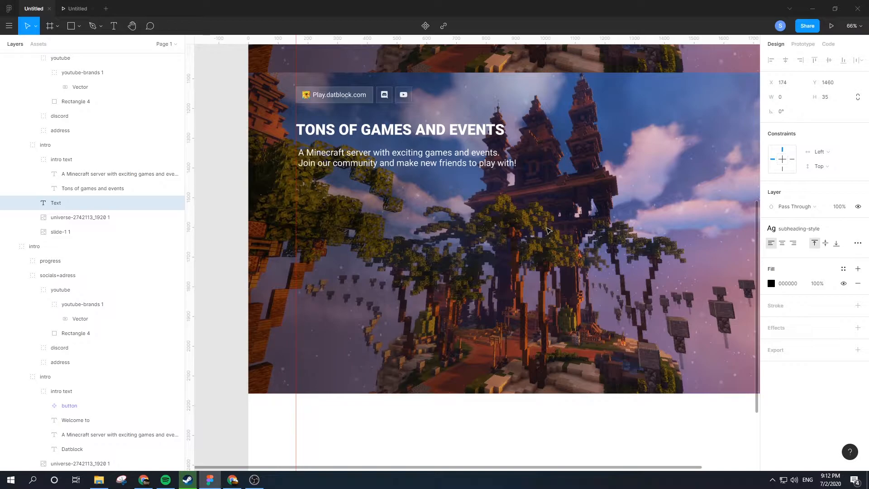
{"action": "type", "text": "Great Events"}
{"action": "key", "text": "Escape"}
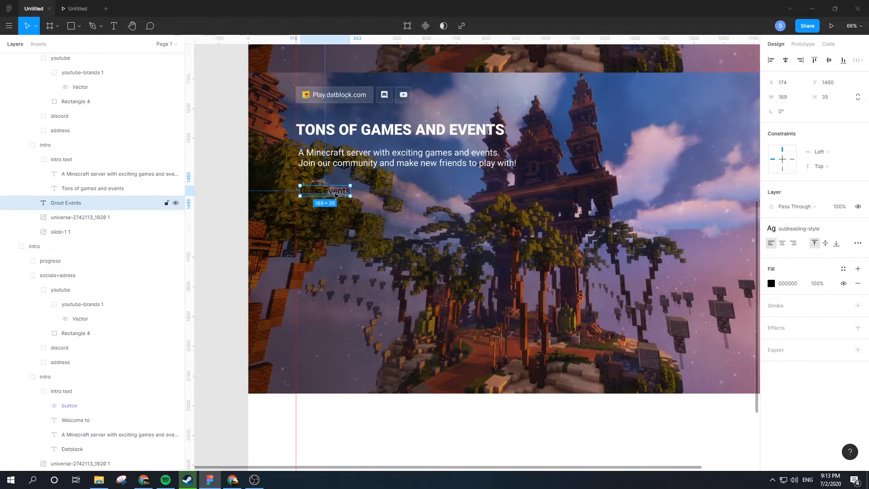
- Change the fill of the "Great Events" text to white, FFFFFF
{"action": "key", "text": "alt+Tab"}
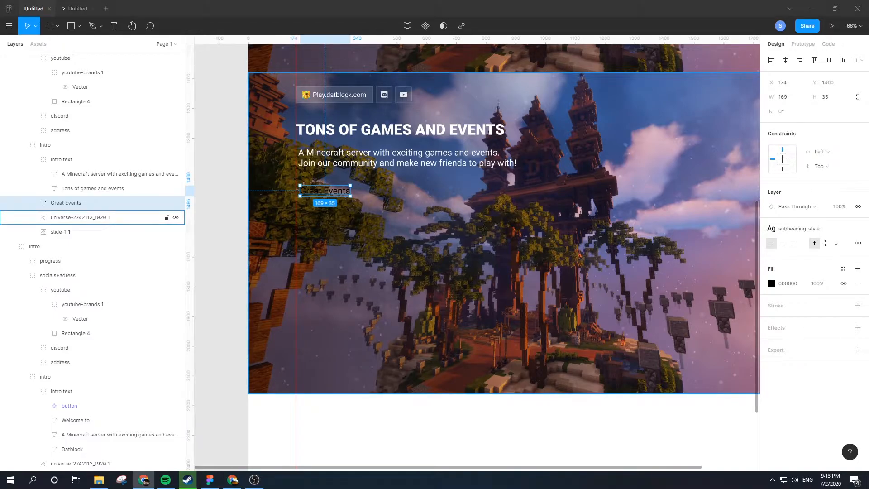
{"action": "key", "text": "alt+Tab"}
{"action": "left_click", "coordinate": [771, 284]}
{"action": "left_click", "coordinate": [857, 229]}
{"action": "scroll", "coordinate": [483, 226], "scroll_direction": "down", "scroll_amount": 2}
{"action": "scroll", "coordinate": [380, 113], "scroll_direction": "up", "scroll_amount": 5}
- Duplicate the "Great Events" text directly below at Y 1521 and change the copy to "Nice Variety of Servers"
{"action": "left_click_drag", "start_coordinate": [317, 169], "coordinate": [332, 199]}
{"action": "double_click", "coordinate": [332, 198]}
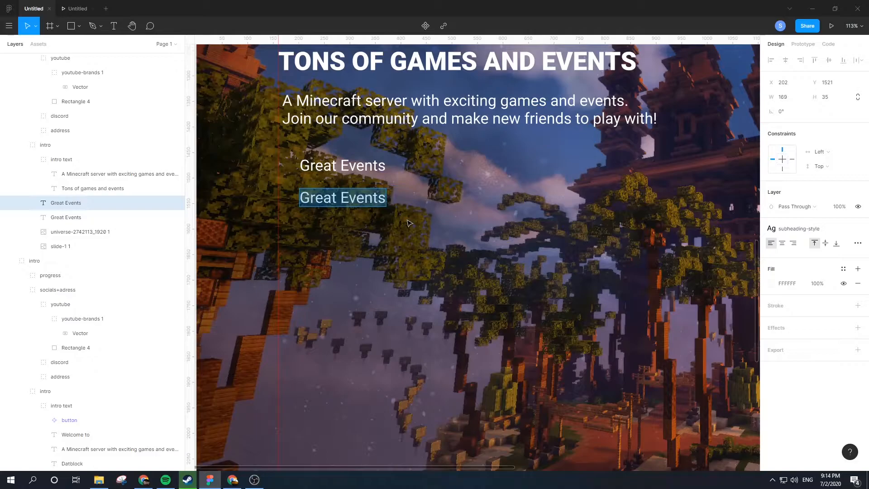
{"action": "type", "text": "Nice Variety of Servers"}
{"action": "key", "text": "Escape"}
- Duplicate the "Nice Variety of Servers" text below itself and change the copy to "Friendly Community"
{"action": "left_click_drag", "start_coordinate": [354, 197], "coordinate": [353, 230]}
{"action": "double_click", "coordinate": [354, 230]}
{"action": "type", "text": "Friendly Community"}
{"action": "left_click", "coordinate": [334, 203]}
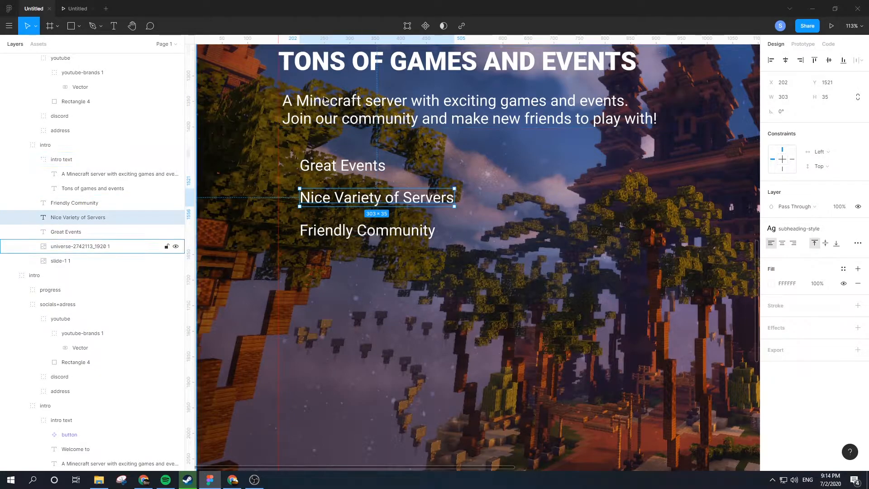
- Move the "Nice Variety of Servers" line up close under "Great Events", to Y 1486
{"action": "left_click", "coordinate": [317, 101]}
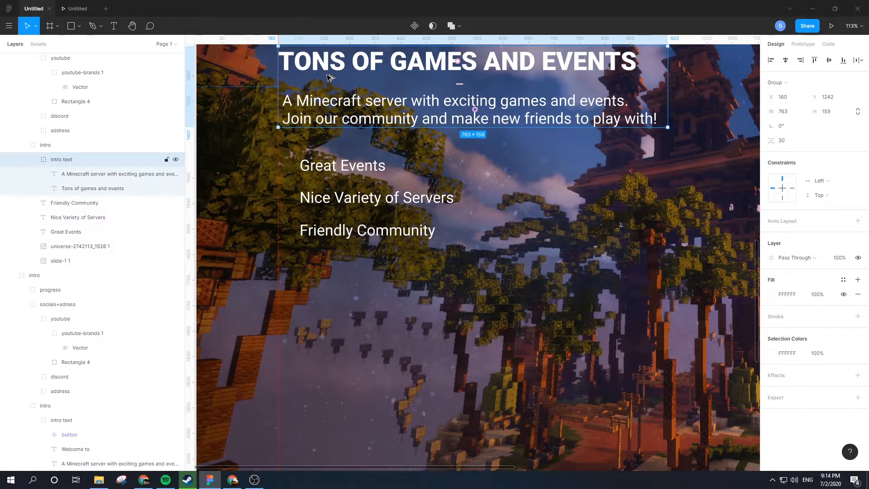
{"action": "left_click", "coordinate": [334, 164]}
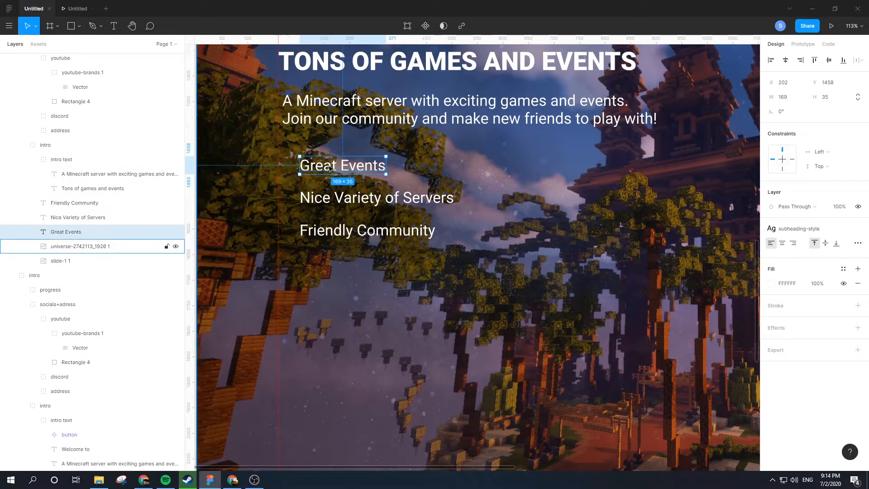
{"action": "left_click_drag", "start_coordinate": [326, 197], "coordinate": [325, 183]}
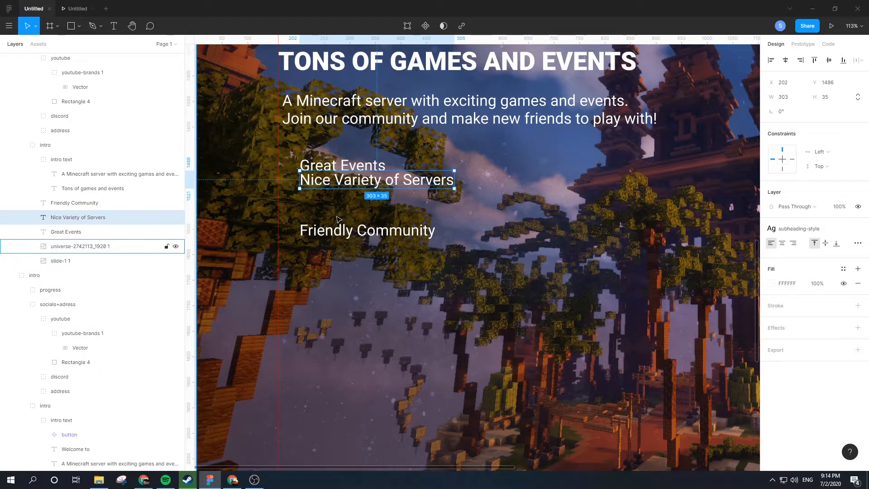
- Tidy up the three feature lines so they are evenly spaced vertically
{"action": "left_click", "coordinate": [337, 229]}
{"action": "left_click", "coordinate": [330, 180], "text": "shift"}
{"action": "left_click", "coordinate": [329, 166], "text": "shift"}
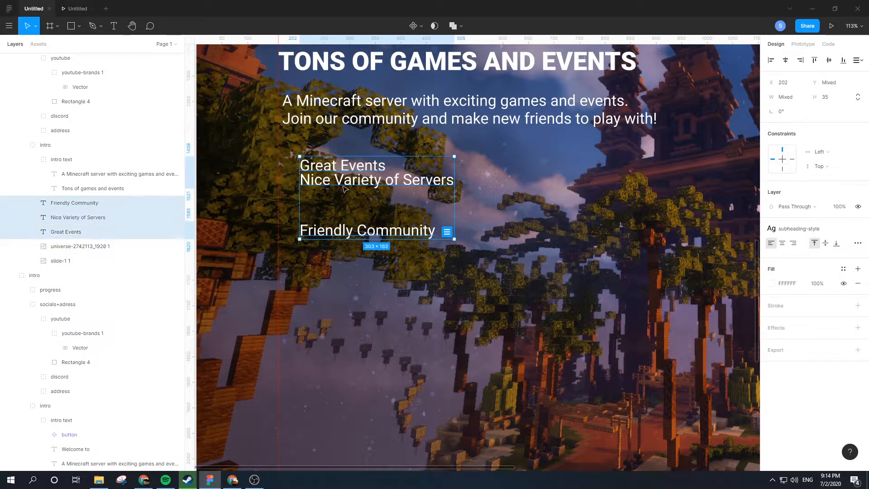
{"action": "left_click", "coordinate": [446, 232]}
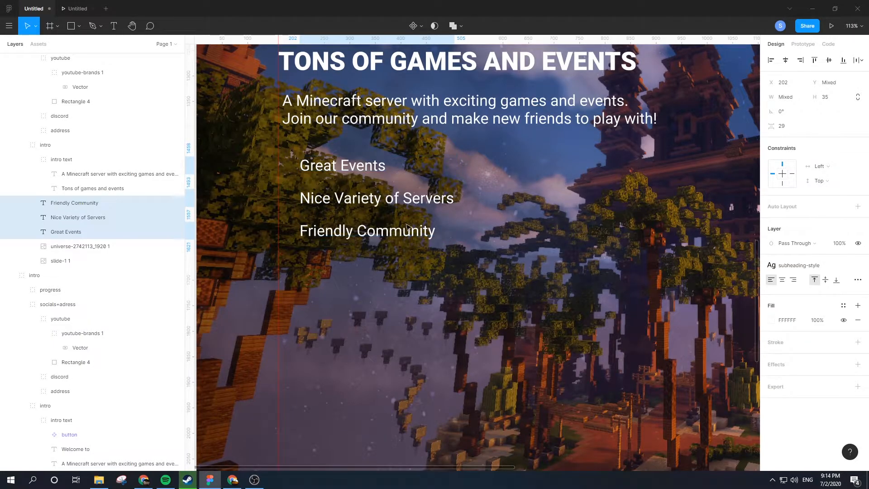
{"action": "key", "text": "ctrl+z"}
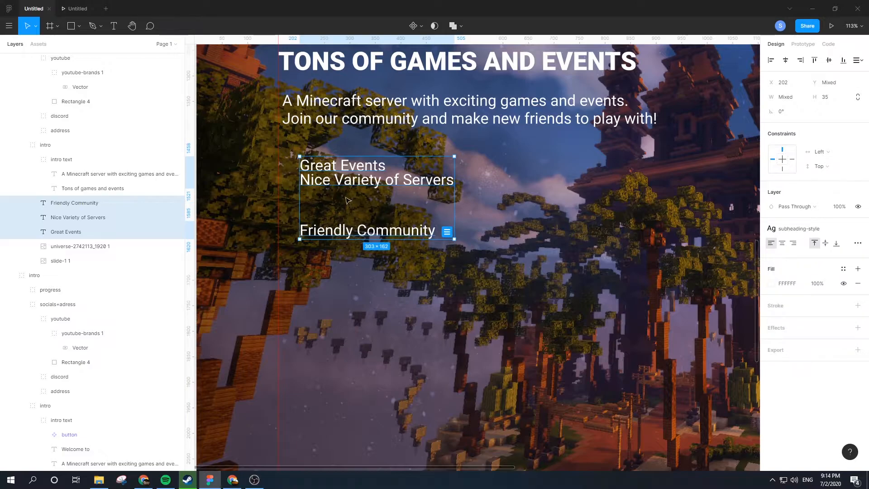
{"action": "left_click", "coordinate": [445, 232]}
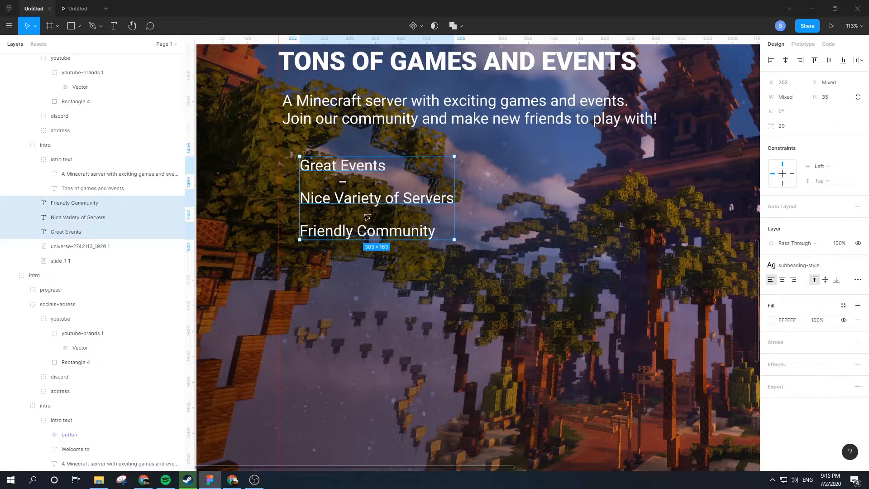
- Set the vertical spacing between the three feature lines to 15 and align them to the left guide at X 160
{"action": "left_click", "coordinate": [799, 130]}
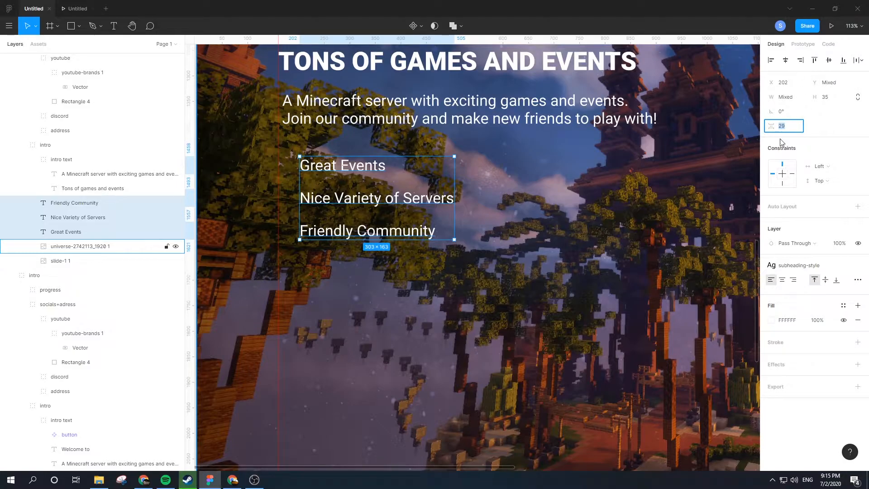
{"action": "type", "text": "15"}
{"action": "key", "text": "Return"}
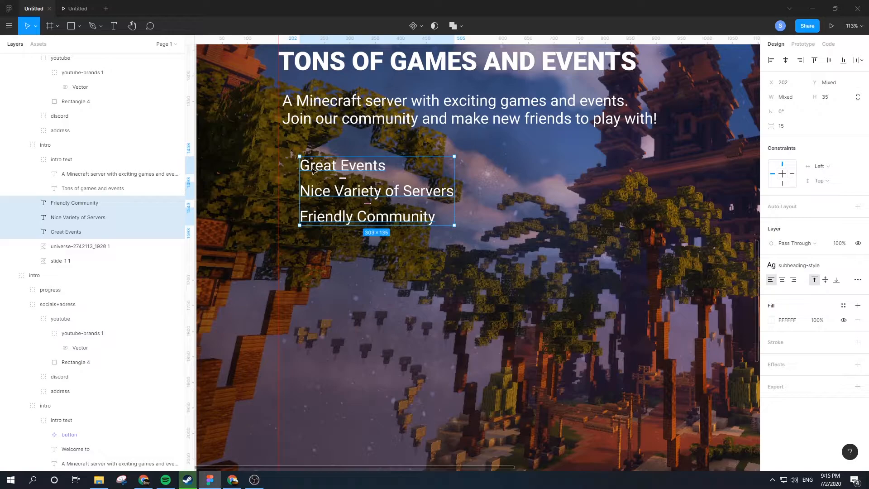
{"action": "left_click_drag", "start_coordinate": [316, 167], "coordinate": [293, 170]}
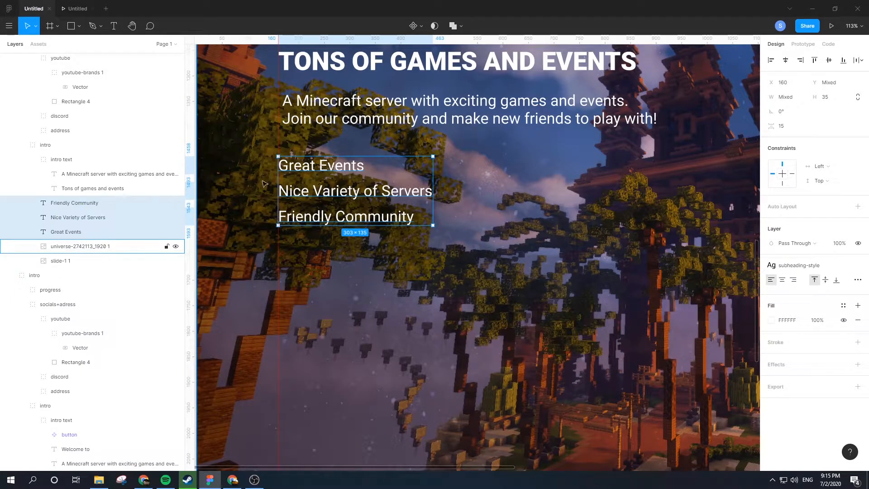
- Try prefixing the "Great Events" line with a dash as a bullet
{"action": "left_click", "coordinate": [284, 166]}
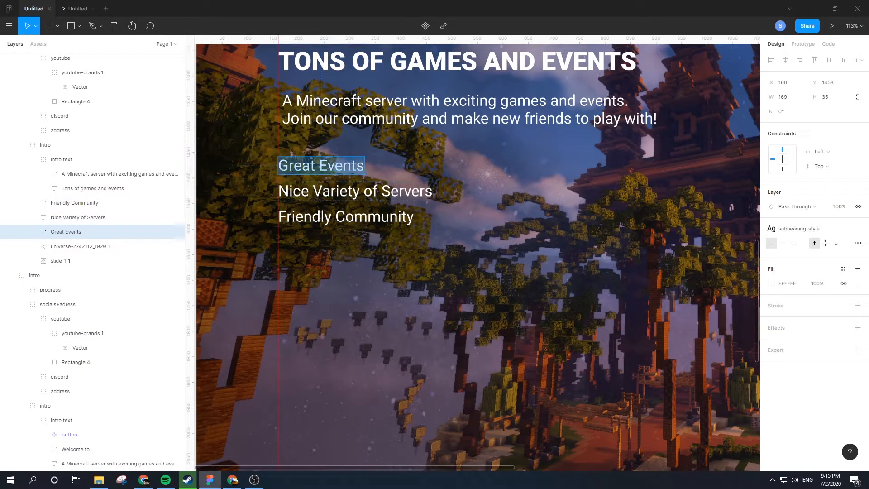
{"action": "type", "text": "-"}
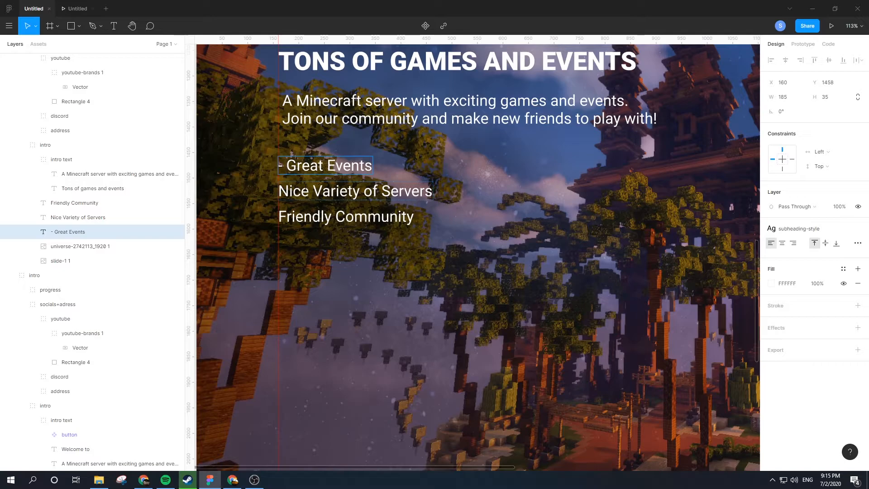
{"action": "key", "text": "ctrl+z"}
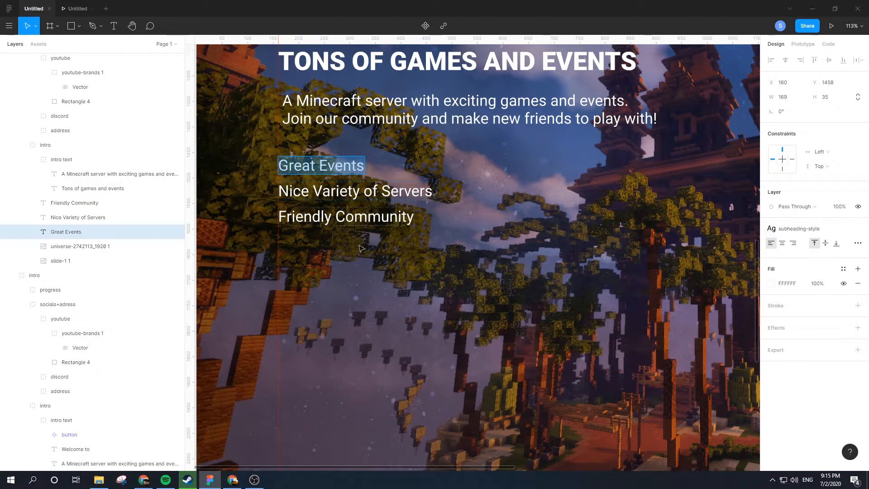
- Indent the three feature lines together to X 247, keeping their vertical position
{"action": "left_click", "coordinate": [360, 244]}
{"action": "left_click", "coordinate": [333, 219], "text": "shift"}
{"action": "left_click", "coordinate": [326, 195], "text": "shift"}
{"action": "scroll", "coordinate": [378, 195], "scroll_direction": "down", "scroll_amount": 3}
{"action": "scroll", "coordinate": [378, 196], "scroll_direction": "up", "scroll_amount": 3}
{"action": "scroll", "coordinate": [371, 201], "scroll_direction": "down", "scroll_amount": 3}
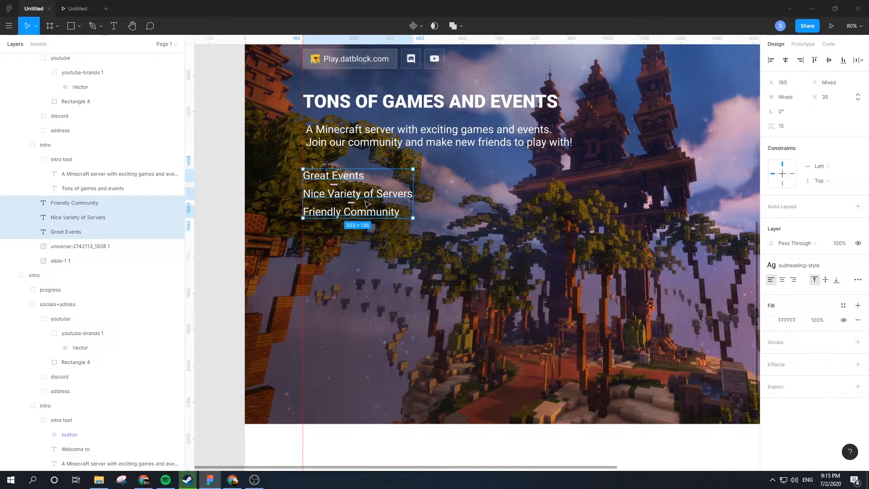
{"action": "left_click_drag", "start_coordinate": [351, 200], "coordinate": [382, 199]}
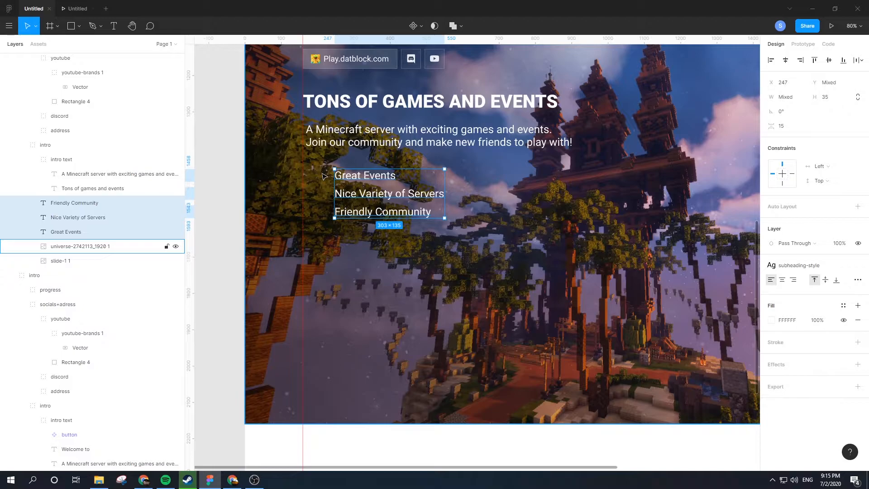
{"action": "left_click", "coordinate": [385, 177]}
{"action": "scroll", "coordinate": [375, 169], "scroll_direction": "up", "scroll_amount": 4}
{"action": "scroll", "coordinate": [276, 187], "scroll_direction": "down", "scroll_amount": 3}
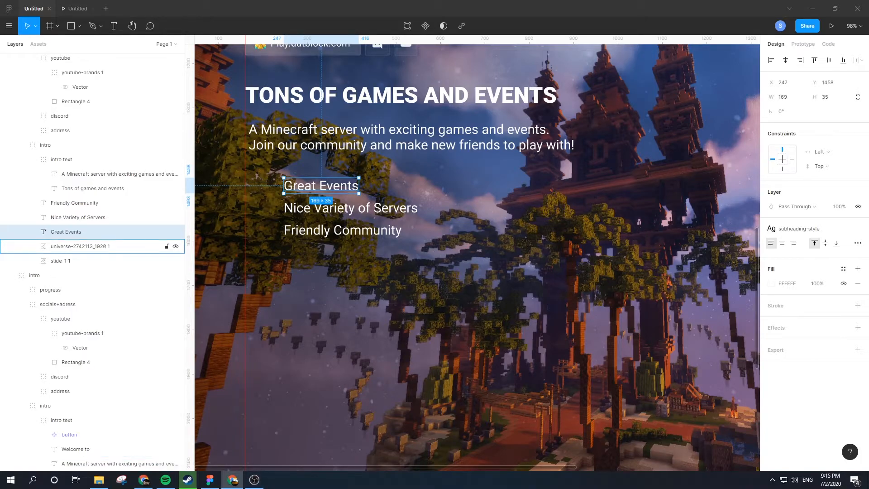
- Switch to Chrome and run a Google image search for "checkmark"
{"action": "left_click_drag", "start_coordinate": [868, 68], "coordinate": [421, 2]}
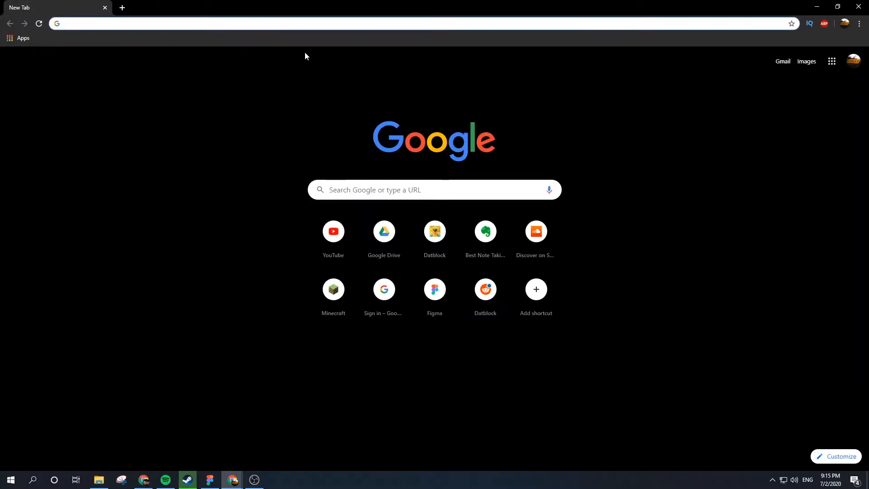
{"action": "type", "text": "checkmark"}
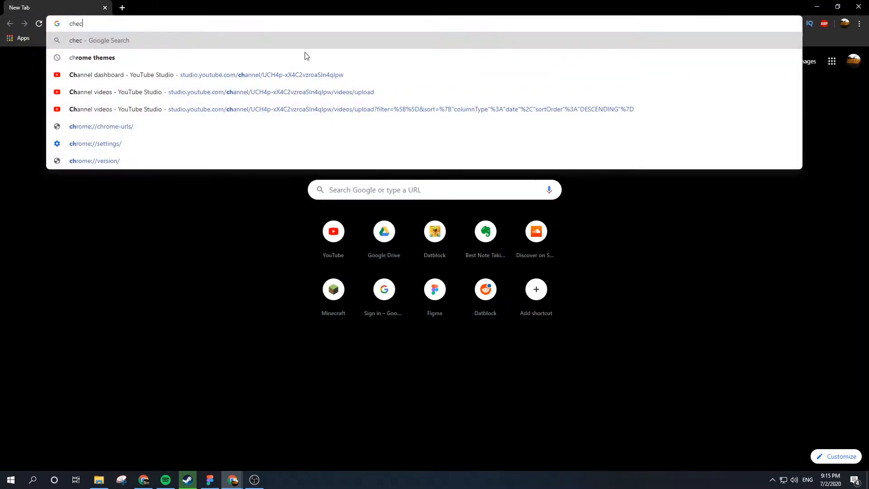
{"action": "key", "text": "Return"}
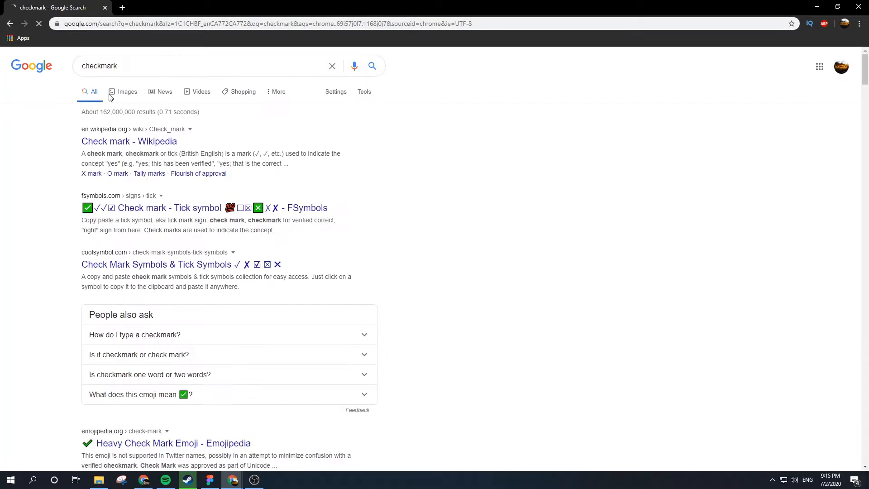
{"action": "left_click", "coordinate": [120, 90]}
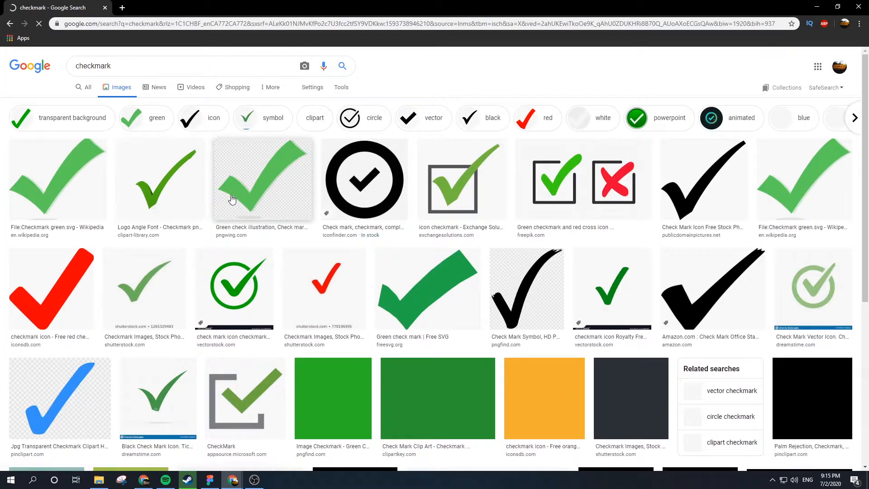
- Copy the green check illustration from the PNGWing result, close the browser and return to the features section in Figma
{"action": "left_click", "coordinate": [267, 195]}
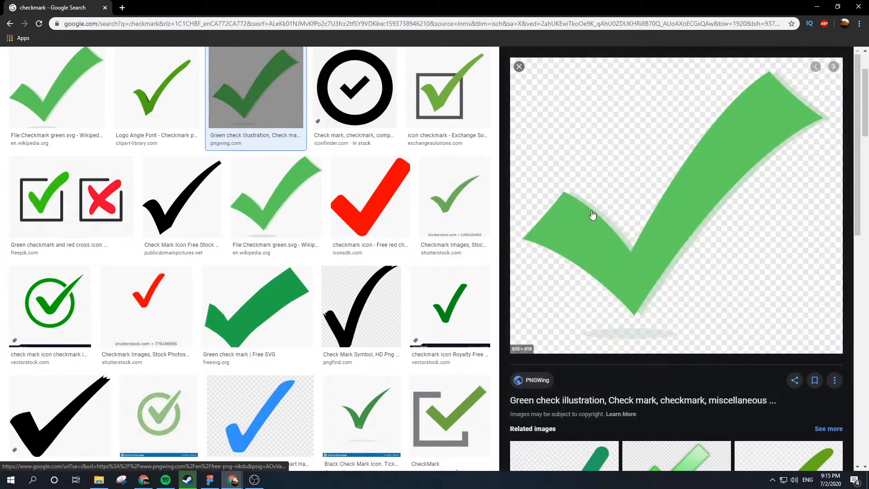
{"action": "right_click", "coordinate": [603, 210]}
{"action": "left_click", "coordinate": [636, 325]}
{"action": "left_click", "coordinate": [858, 7]}
{"action": "left_click", "coordinate": [399, 258]}
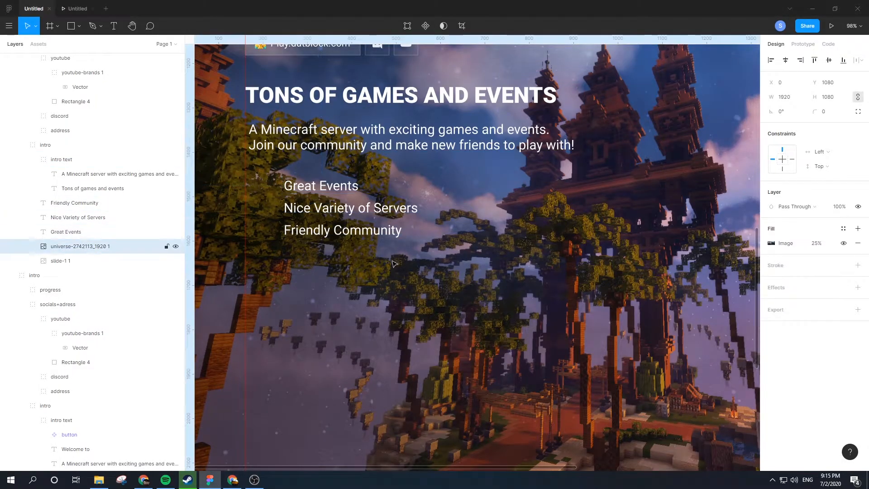
- Paste the copied checkmark image and place it beside the feature list at about X 855, Y 1486
{"action": "key", "text": "ctrl+v"}
{"action": "scroll", "coordinate": [400, 262], "scroll_direction": "down", "scroll_amount": 5}
{"action": "left_click_drag", "start_coordinate": [594, 187], "coordinate": [461, 255]}
{"action": "left_click_drag", "start_coordinate": [413, 269], "coordinate": [462, 233]}
{"action": "scroll", "coordinate": [429, 266], "scroll_direction": "up", "scroll_amount": 4}
{"action": "scroll", "coordinate": [432, 286], "scroll_direction": "down", "scroll_amount": 3}
{"action": "scroll", "coordinate": [432, 317], "scroll_direction": "up", "scroll_amount": 3}
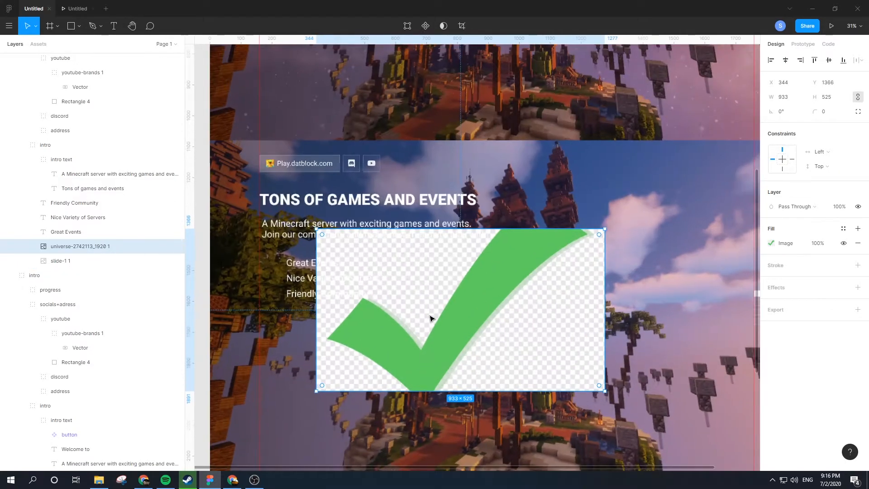
{"action": "left_click_drag", "start_coordinate": [465, 337], "coordinate": [480, 300]}
{"action": "scroll", "coordinate": [500, 298], "scroll_direction": "up", "scroll_amount": 3}
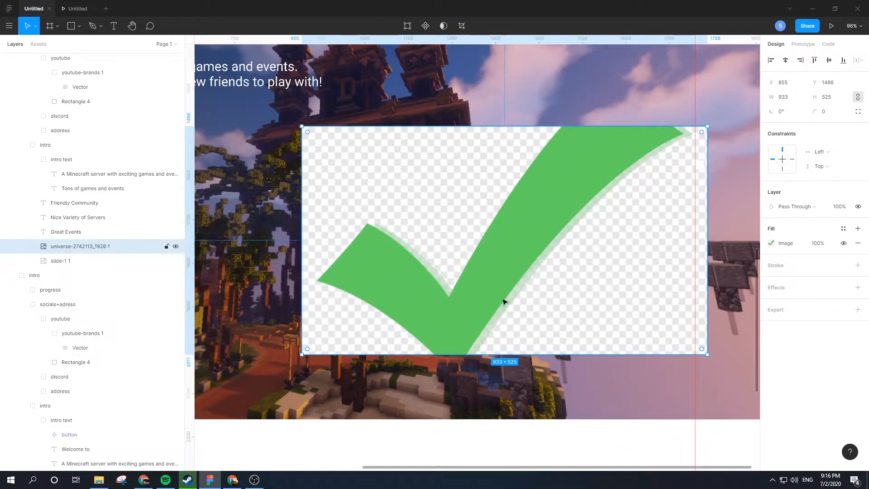
- Draw a 134 × 134 square over the checkmark image's left tip and fill it with its sampled green, darkened to 349834
{"action": "left_click", "coordinate": [69, 27]}
{"action": "left_click_drag", "start_coordinate": [326, 233], "coordinate": [350, 262]}
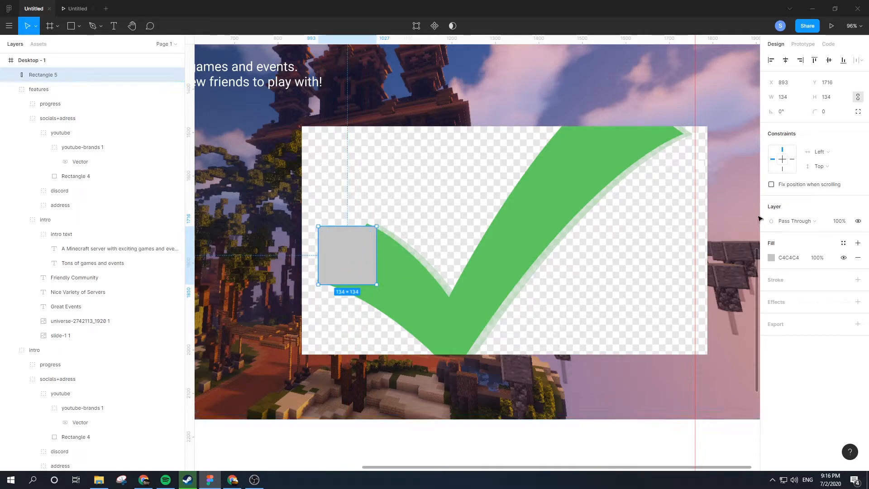
{"action": "left_click", "coordinate": [772, 258]}
{"action": "left_click", "coordinate": [664, 370]}
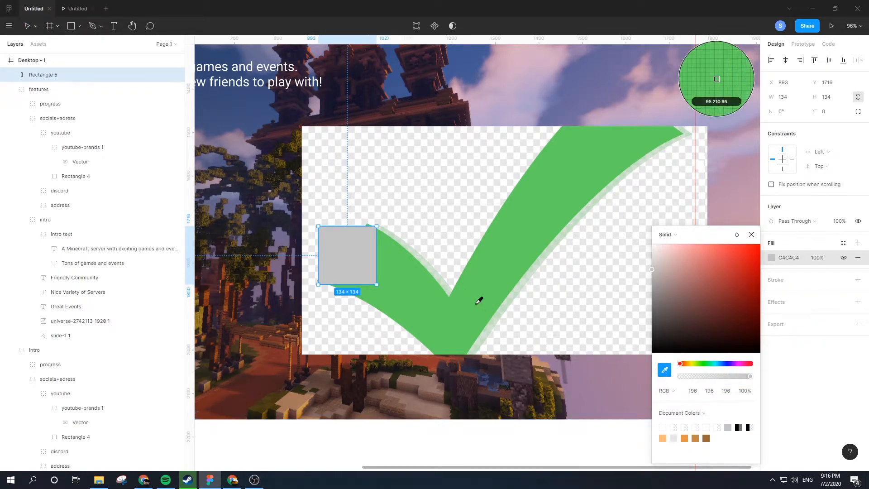
{"action": "left_click", "coordinate": [478, 300]}
{"action": "left_click_drag", "start_coordinate": [725, 261], "coordinate": [723, 287]}
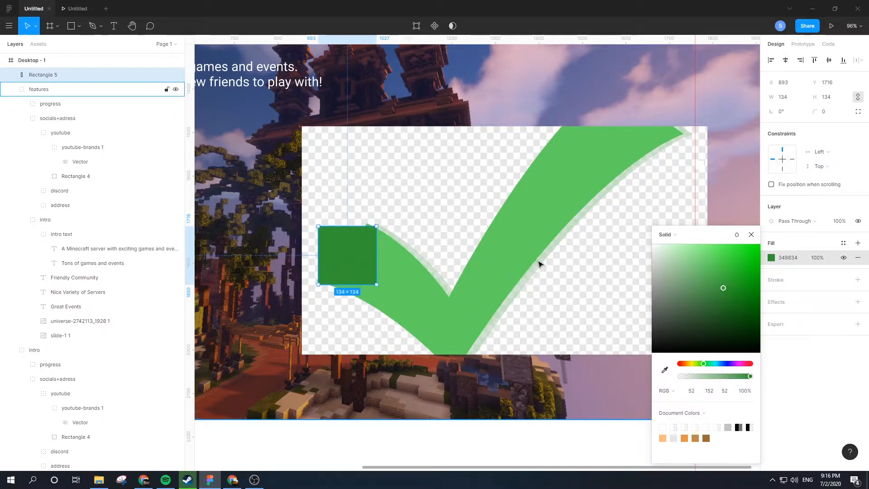
{"action": "left_click", "coordinate": [472, 268]}
- Duplicate the green square corner to corner to trace a pixel checkmark, and delete the surplus copies
{"action": "left_click_drag", "start_coordinate": [344, 261], "coordinate": [409, 315]}
{"action": "left_click_drag", "start_coordinate": [409, 315], "coordinate": [401, 261]}
{"action": "left_click_drag", "start_coordinate": [400, 262], "coordinate": [459, 310]}
{"action": "key", "text": "Delete"}
{"action": "left_click_drag", "start_coordinate": [465, 255], "coordinate": [524, 196]}
{"action": "left_click_drag", "start_coordinate": [519, 211], "coordinate": [346, 210]}
{"action": "left_click_drag", "start_coordinate": [543, 197], "coordinate": [602, 139]}
{"action": "left_click_drag", "start_coordinate": [375, 224], "coordinate": [318, 224]}
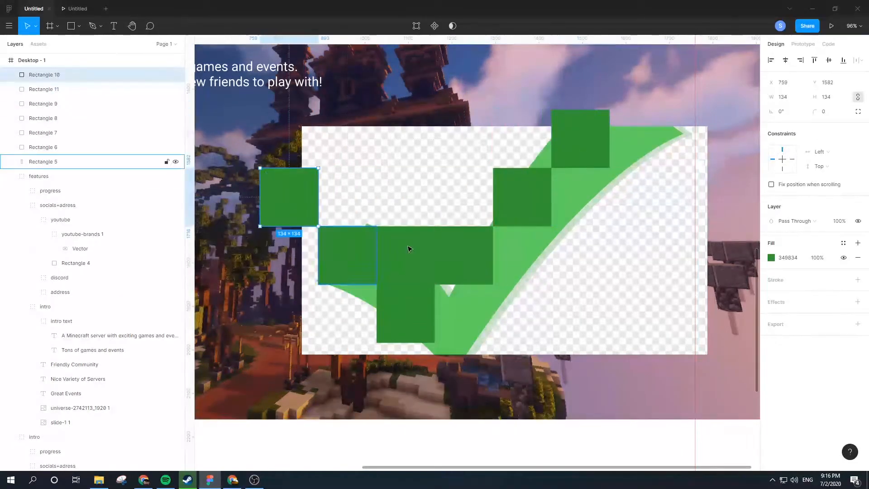
{"action": "left_click", "coordinate": [405, 254]}
{"action": "key", "text": "Delete"}
{"action": "scroll", "coordinate": [466, 248], "scroll_direction": "down", "scroll_amount": 4}
{"action": "scroll", "coordinate": [466, 249], "scroll_direction": "up", "scroll_amount": 3}
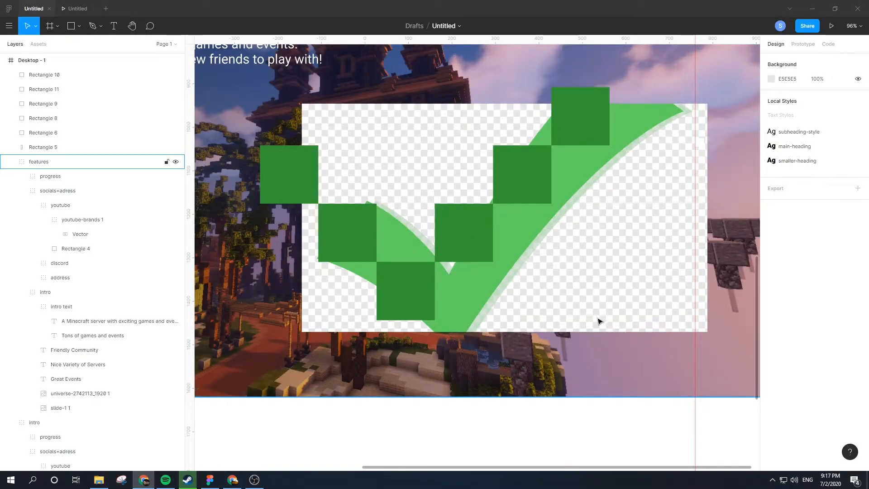
- Thicken the lower part of the pixel checkmark with three more copies of the square
{"action": "left_click", "coordinate": [426, 288]}
{"action": "left_click_drag", "start_coordinate": [426, 287], "coordinate": [367, 288]}
{"action": "left_click_drag", "start_coordinate": [343, 296], "coordinate": [459, 297]}
{"action": "left_click_drag", "start_coordinate": [408, 317], "coordinate": [397, 212]}
{"action": "left_click_drag", "start_coordinate": [397, 212], "coordinate": [397, 270]}
{"action": "scroll", "coordinate": [416, 250], "scroll_direction": "down", "scroll_amount": 4}
{"action": "left_click", "coordinate": [442, 180]}
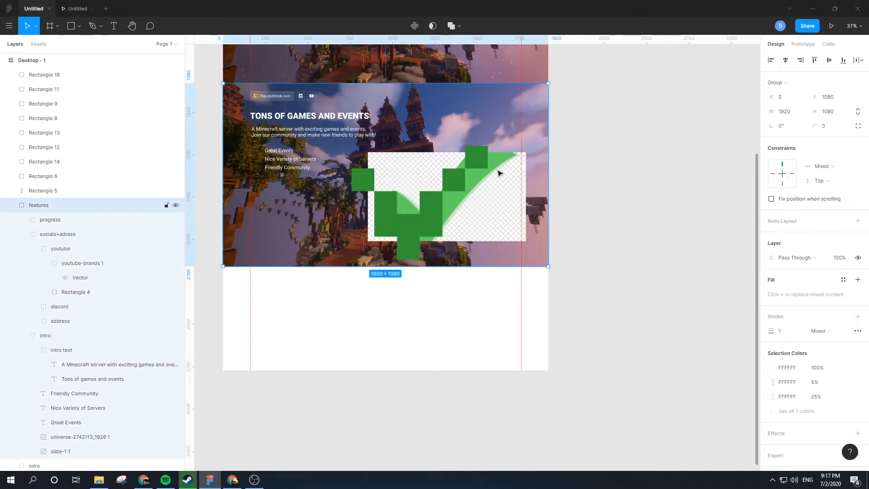
- Thicken the pixel checkmark's upper right arm with duplicated squares and delete the surplus piece
{"action": "left_click", "coordinate": [431, 202]}
{"action": "left_click", "coordinate": [453, 179], "text": "shift"}
{"action": "left_click", "coordinate": [476, 157], "text": "shift"}
{"action": "left_click_drag", "start_coordinate": [452, 182], "coordinate": [452, 159]}
{"action": "left_click", "coordinate": [430, 162], "text": "ctrl"}
{"action": "key", "text": "Delete"}
{"action": "left_click", "coordinate": [453, 185]}
{"action": "left_click_drag", "start_coordinate": [453, 191], "coordinate": [452, 210]}
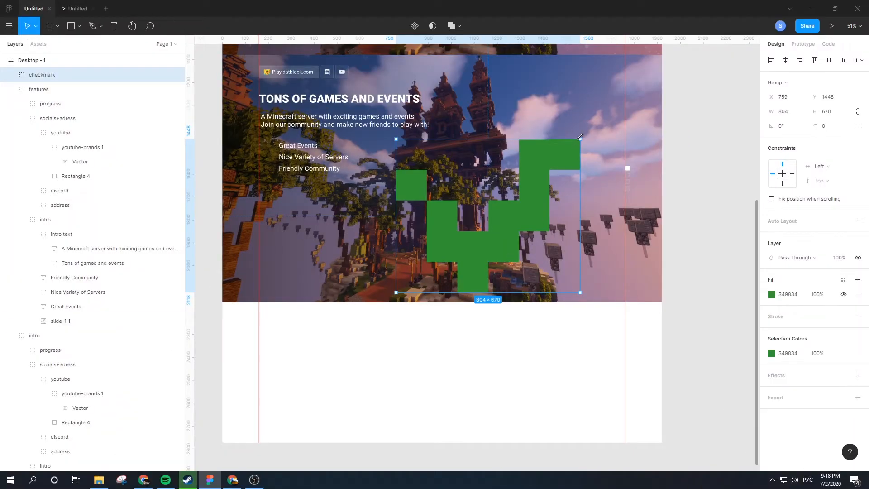
- Scale the checkmark group down to about 51 × 42.5
{"action": "left_click_drag", "start_coordinate": [581, 137], "coordinate": [406, 287]}
{"action": "scroll", "coordinate": [409, 318], "scroll_direction": "up", "scroll_amount": 5}
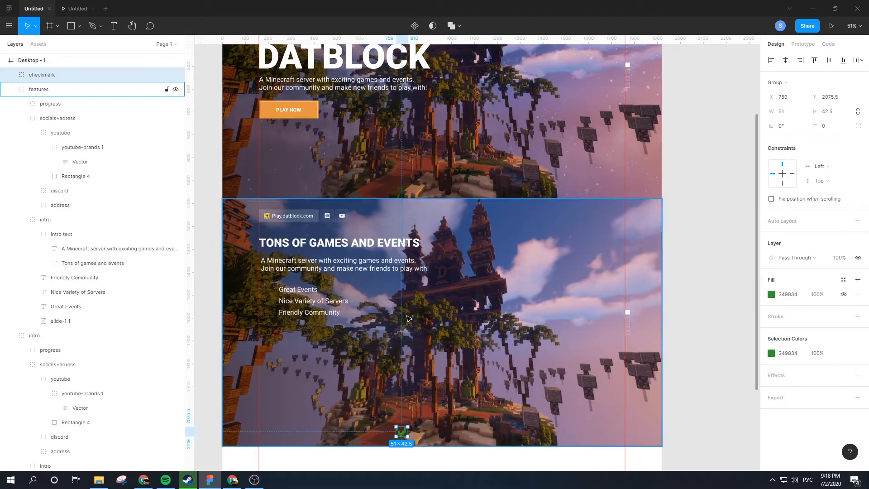
{"action": "scroll", "coordinate": [403, 271], "scroll_direction": "down", "scroll_amount": 5}
{"action": "scroll", "coordinate": [399, 258], "scroll_direction": "up", "scroll_amount": 5}
{"action": "scroll", "coordinate": [401, 237], "scroll_direction": "up", "scroll_amount": 3}
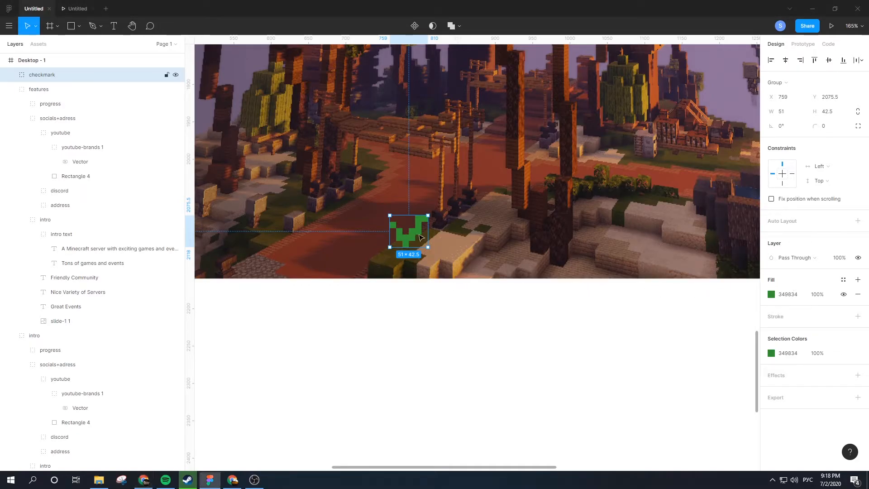
- Set the checkmark group's width to 20, keeping its proportions
{"action": "left_click", "coordinate": [796, 112]}
{"action": "key", "text": "Escape"}
{"action": "left_click", "coordinate": [791, 115]}
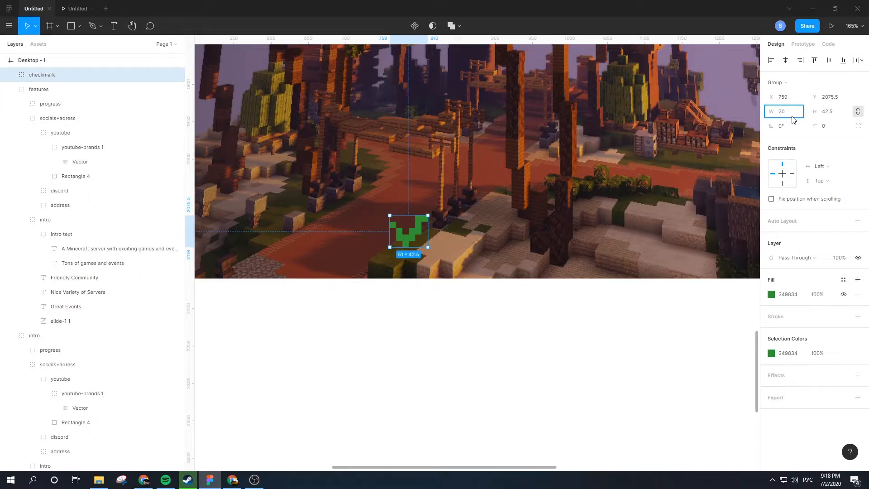
{"action": "type", "text": "20"}
{"action": "key", "text": "Return"}
{"action": "scroll", "coordinate": [399, 231], "scroll_direction": "up", "scroll_amount": 5}
{"action": "key", "text": "Tab"}
{"action": "scroll", "coordinate": [398, 263], "scroll_direction": "down", "scroll_amount": 10}
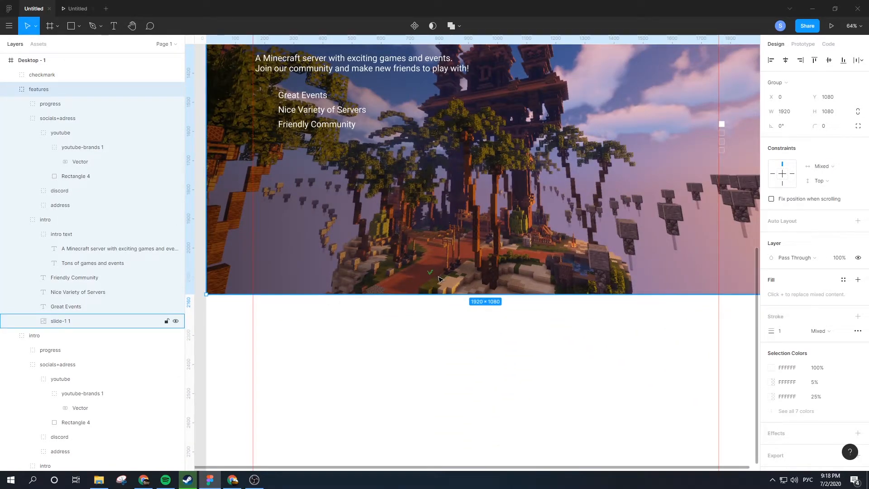
{"action": "scroll", "coordinate": [438, 279], "scroll_direction": "up", "scroll_amount": 6}
{"action": "left_click", "coordinate": [389, 237], "text": "ctrl"}
{"action": "scroll", "coordinate": [367, 248], "scroll_direction": "up", "scroll_amount": 2}
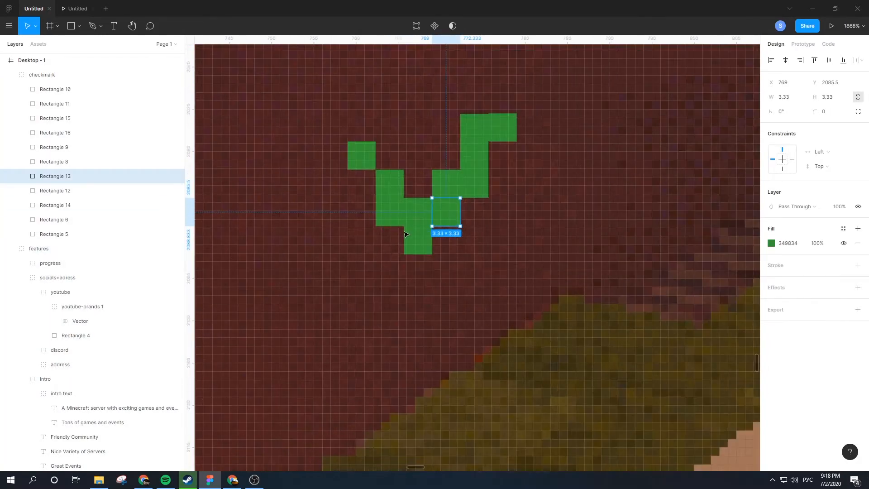
{"action": "scroll", "coordinate": [404, 231], "scroll_direction": "up", "scroll_amount": 2}
{"action": "left_click", "coordinate": [428, 214]}
{"action": "scroll", "coordinate": [407, 283], "scroll_direction": "down", "scroll_amount": 2}
{"action": "left_click", "coordinate": [445, 307]}
{"action": "left_click", "coordinate": [408, 232]}
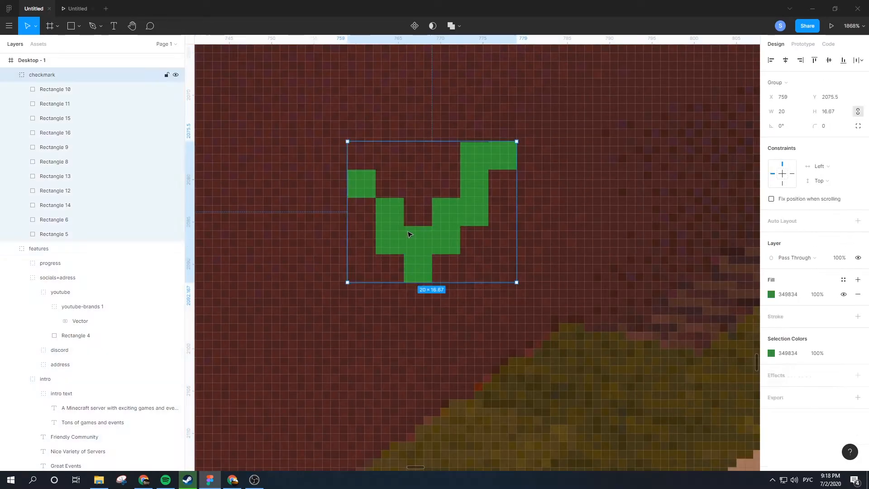
{"action": "double_click", "coordinate": [417, 271]}
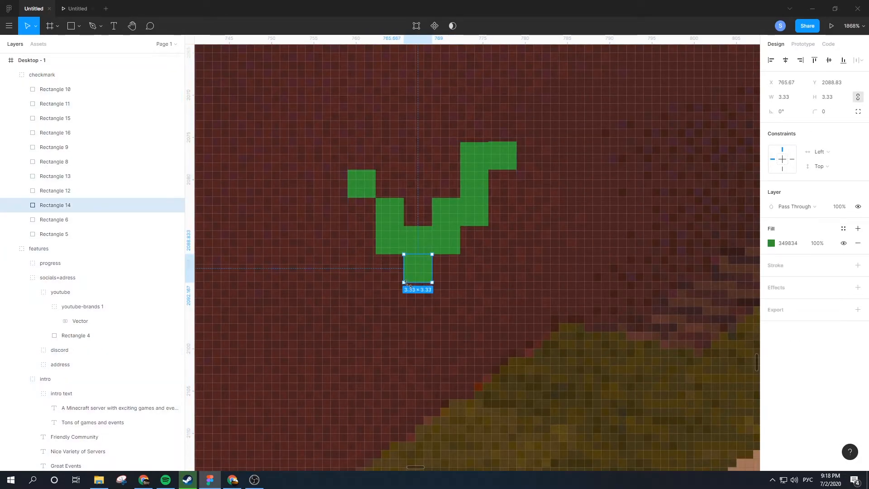
{"action": "left_click", "coordinate": [391, 244], "text": "shift"}
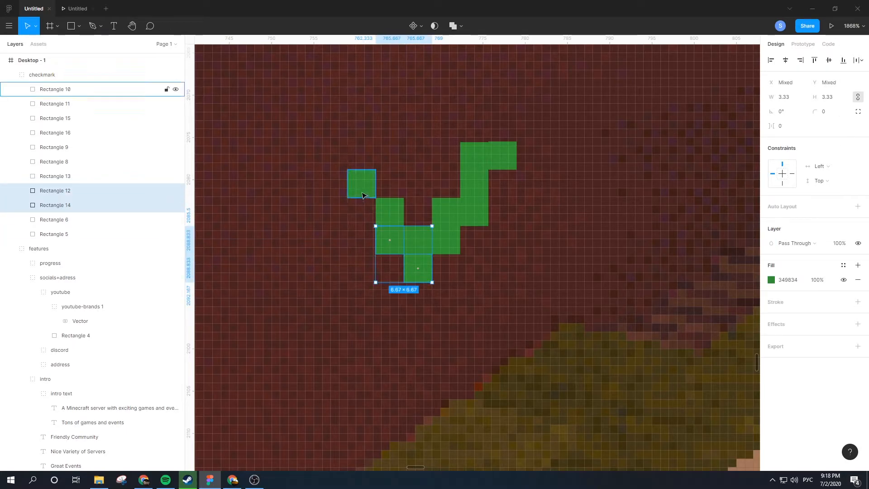
{"action": "left_click", "coordinate": [363, 196], "text": "shift"}
{"action": "key", "text": "shift+Down"}
{"action": "key", "text": "shift+Up"}
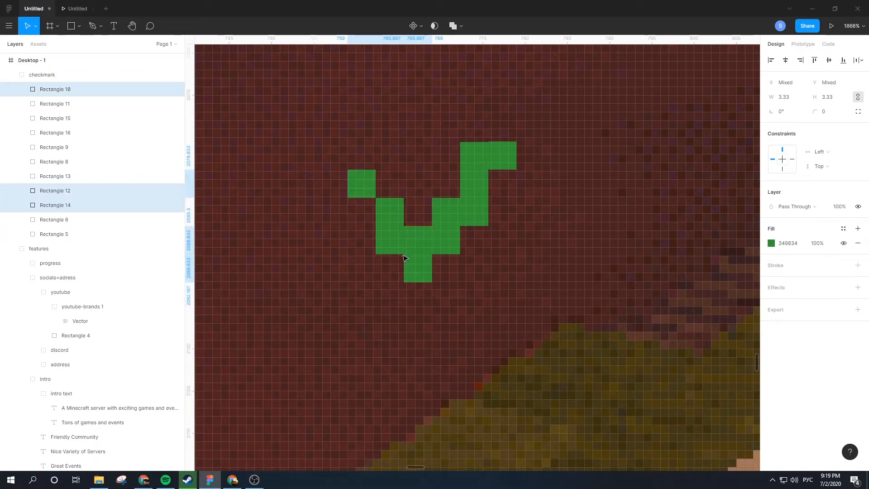
{"action": "left_click", "coordinate": [400, 251]}
{"action": "left_click", "coordinate": [414, 270]}
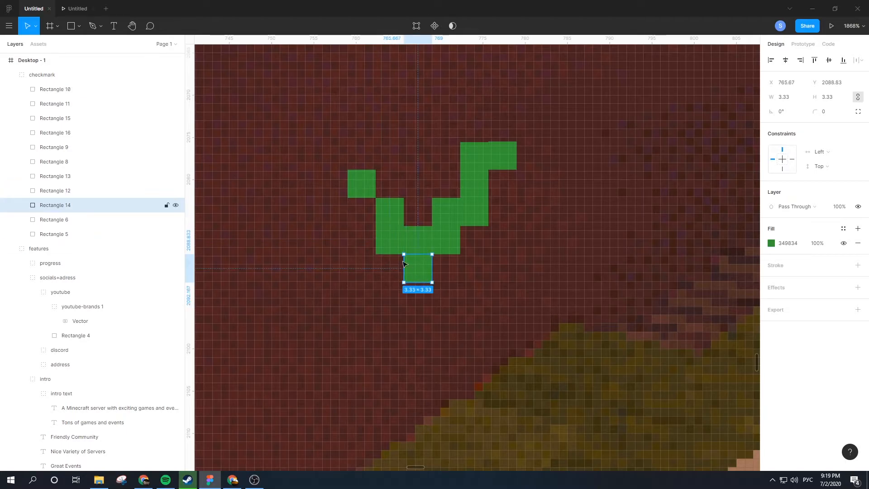
{"action": "left_click", "coordinate": [475, 308]}
- Duplicate the checkmark group and move the lower copy down by 1 px
{"action": "left_click", "coordinate": [434, 248]}
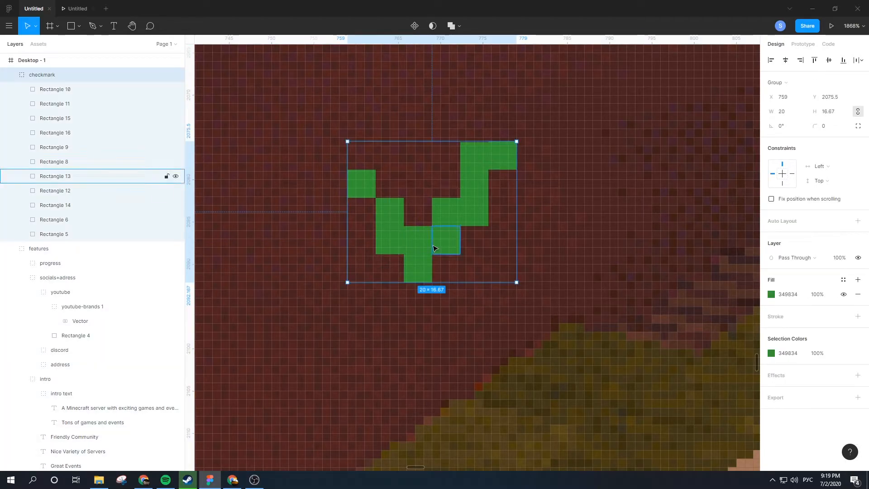
{"action": "key", "text": "ctrl+d"}
{"action": "left_click", "coordinate": [10, 89]}
{"action": "scroll", "coordinate": [66, 120], "scroll_direction": "up", "scroll_amount": 1}
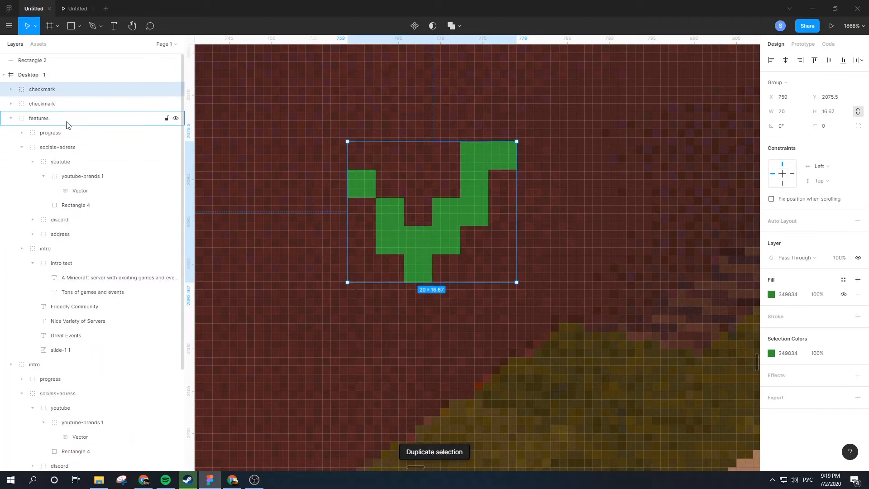
{"action": "left_click", "coordinate": [66, 106]}
{"action": "key", "text": "Down"}
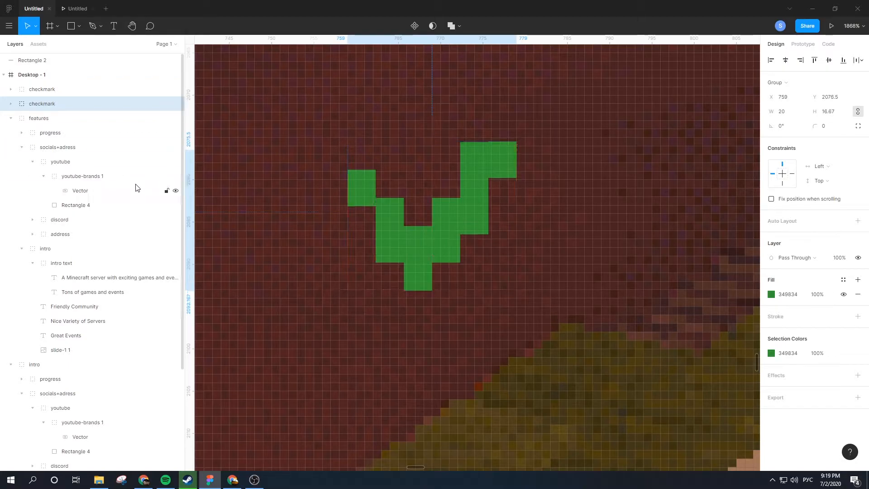
- Recolor the lower checkmark copy to dark green 173F17 as a shadow edge
{"action": "left_click", "coordinate": [771, 295]}
{"action": "left_click", "coordinate": [722, 283]}
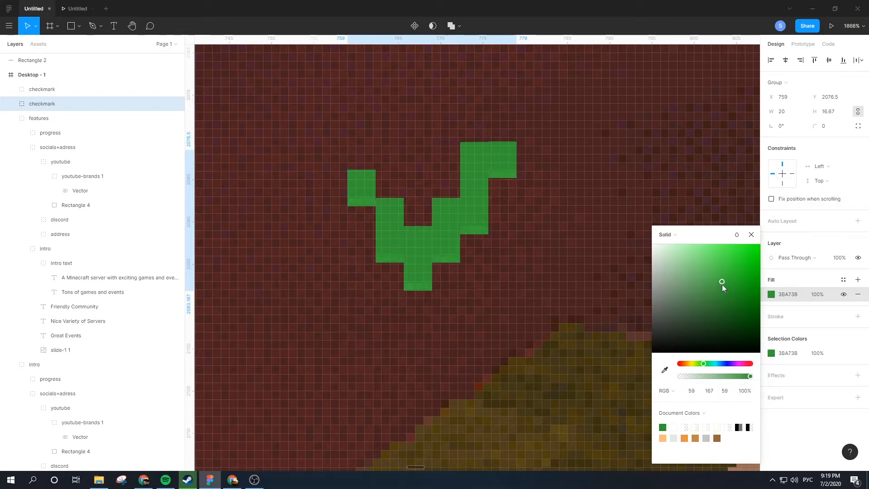
{"action": "left_click_drag", "start_coordinate": [721, 287], "coordinate": [719, 327]}
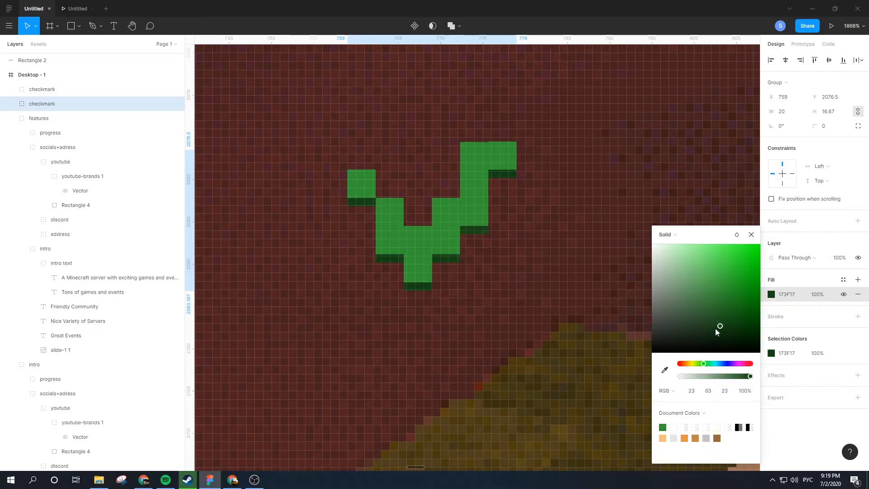
{"action": "left_click", "coordinate": [457, 314]}
{"action": "scroll", "coordinate": [476, 293], "scroll_direction": "down", "scroll_amount": 5}
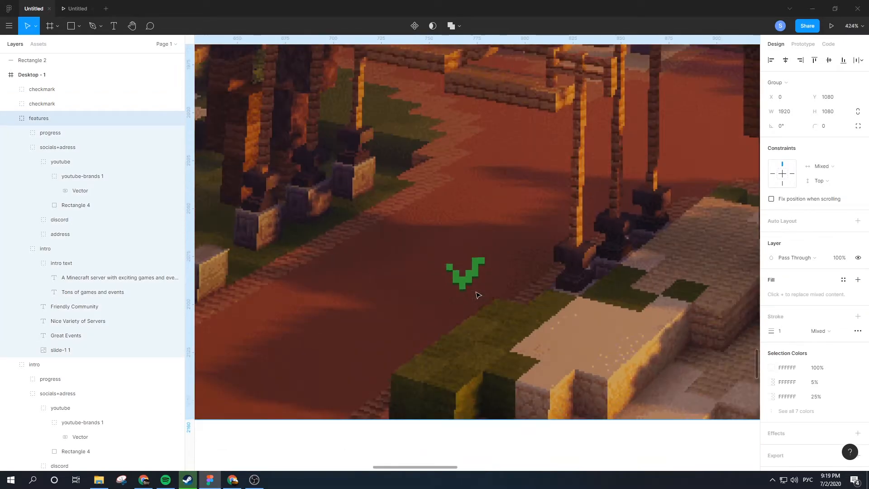
- Group the two checkmark layers together and name the group "checkmark"
{"action": "scroll", "coordinate": [478, 295], "scroll_direction": "up", "scroll_amount": 5}
{"action": "left_click", "coordinate": [449, 276]}
{"action": "left_click", "coordinate": [41, 103], "text": "shift"}
{"action": "key", "text": "ctrl+g"}
{"action": "double_click", "coordinate": [41, 90]}
{"action": "type", "text": "срус"}
{"action": "key", "text": "BackSpace"}
{"action": "key", "text": "BackSpace"}
{"action": "key", "text": "BackSpace"}
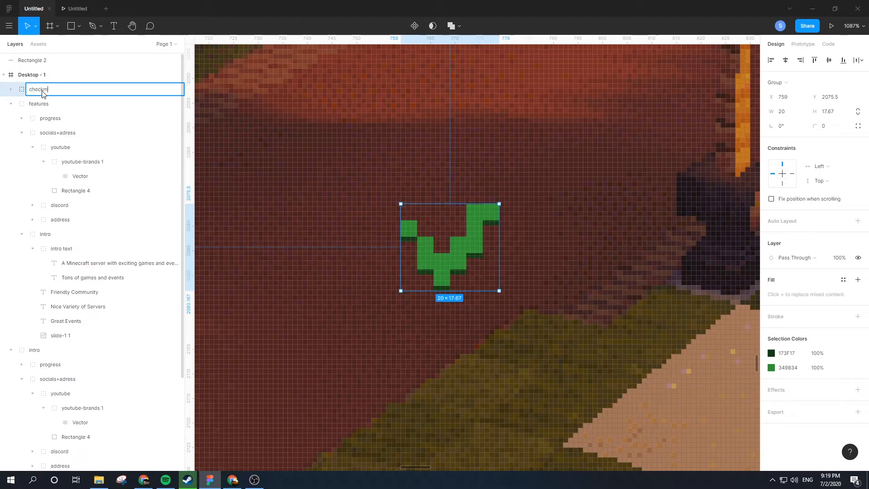
{"action": "type", "text": "heckmark"}
{"action": "key", "text": "Return"}
{"action": "scroll", "coordinate": [317, 241], "scroll_direction": "down", "scroll_amount": 5}
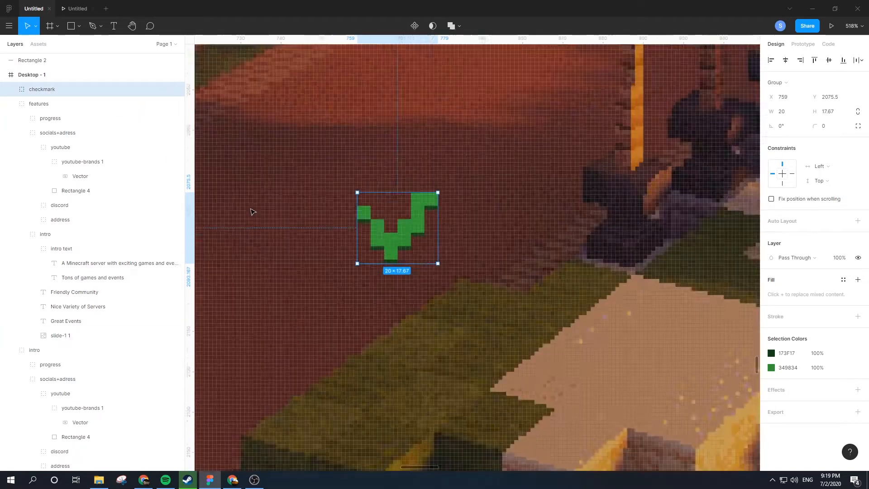
{"action": "left_click", "coordinate": [374, 257]}
{"action": "left_click", "coordinate": [348, 243]}
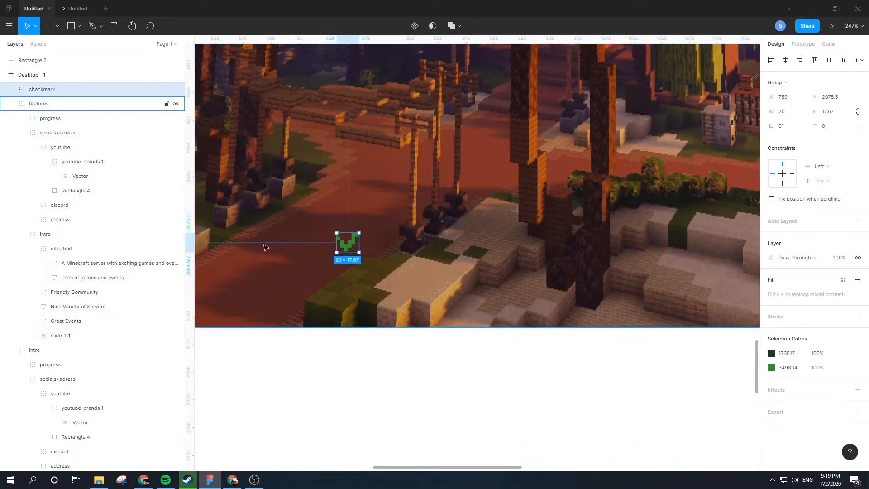
{"action": "left_click_drag", "start_coordinate": [264, 236], "coordinate": [395, 255]}
{"action": "scroll", "coordinate": [409, 264], "scroll_direction": "down", "scroll_amount": 3}
{"action": "scroll", "coordinate": [434, 262], "scroll_direction": "down", "scroll_amount": 2}
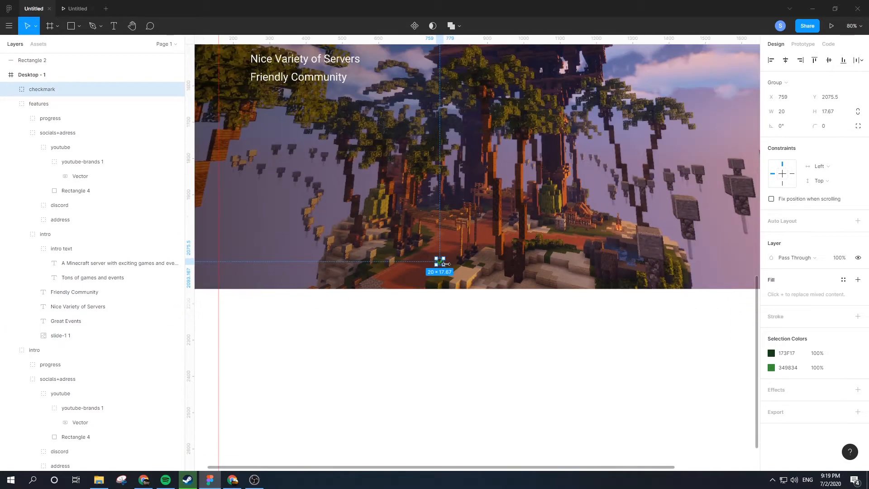
{"action": "left_click", "coordinate": [415, 26]}
{"action": "scroll", "coordinate": [438, 267], "scroll_direction": "up", "scroll_amount": 5}
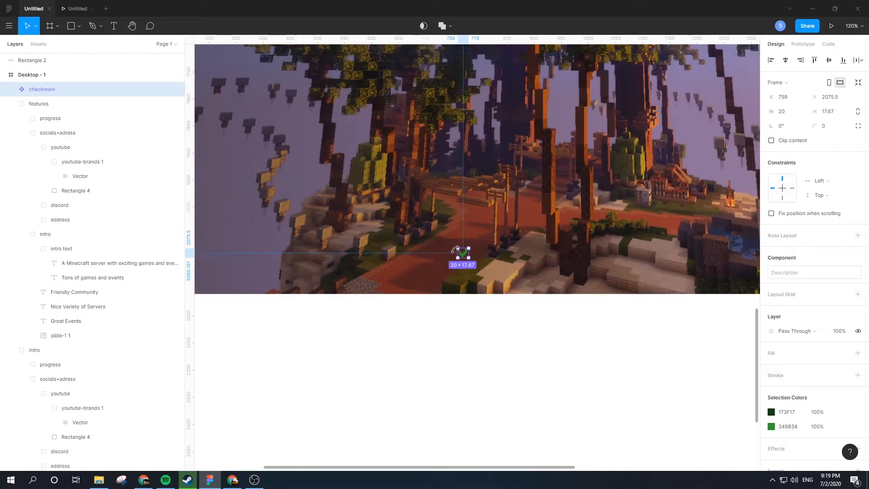
{"action": "scroll", "coordinate": [472, 267], "scroll_direction": "down", "scroll_amount": 4}
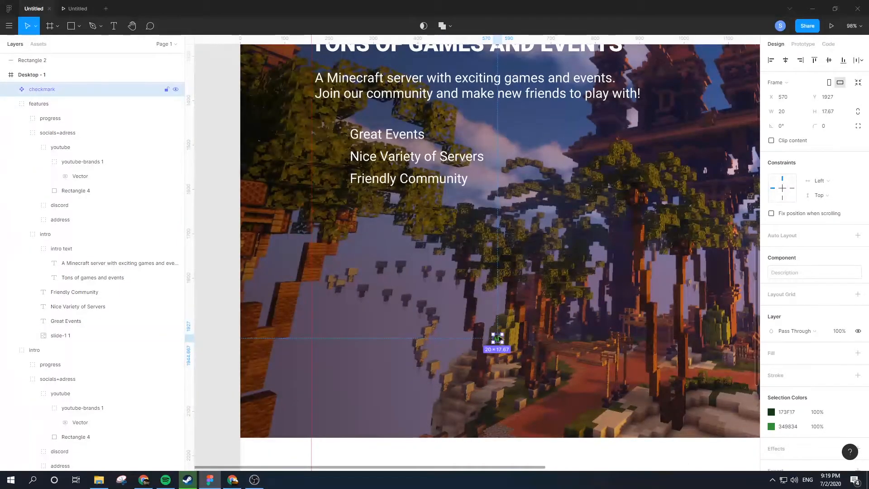
{"action": "left_click_drag", "start_coordinate": [499, 338], "coordinate": [581, 401]}
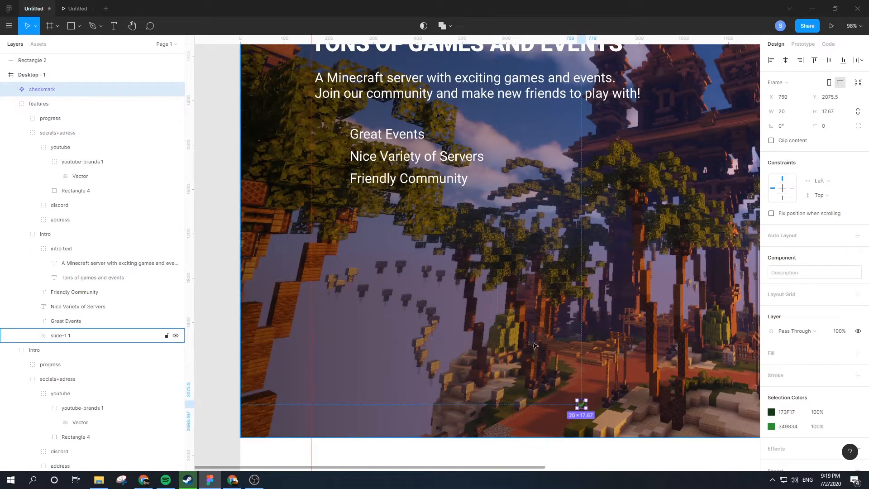
{"action": "scroll", "coordinate": [548, 402], "scroll_direction": "up", "scroll_amount": 5}
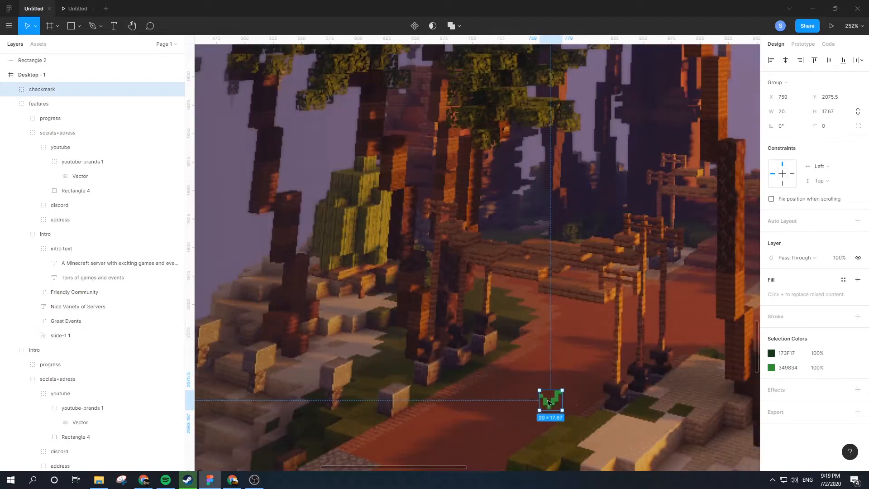
- Convert the checkmark group into a component and move it in front of the Great Events text
{"action": "left_click", "coordinate": [416, 28]}
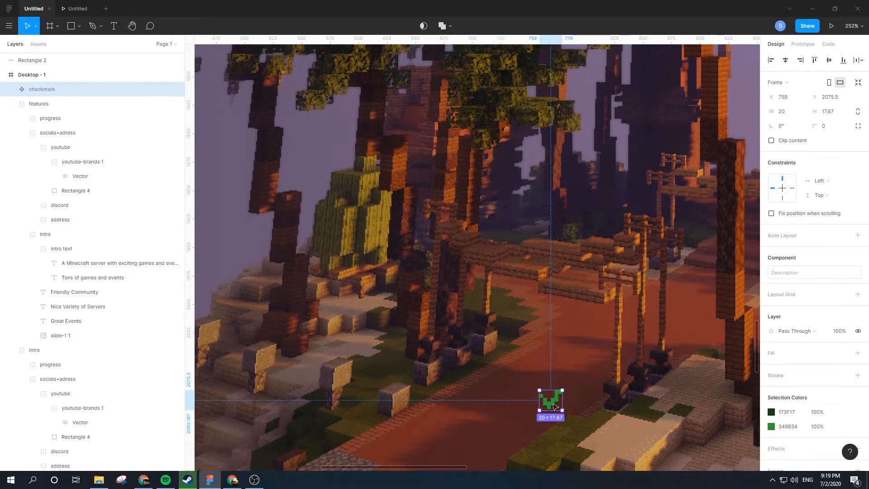
{"action": "scroll", "coordinate": [390, 189], "scroll_direction": "down", "scroll_amount": 5}
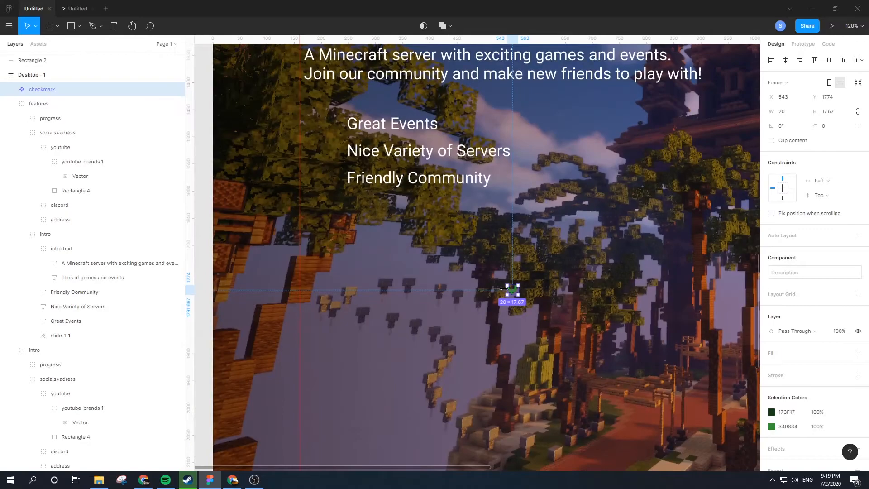
{"action": "left_click_drag", "start_coordinate": [513, 293], "coordinate": [336, 126]}
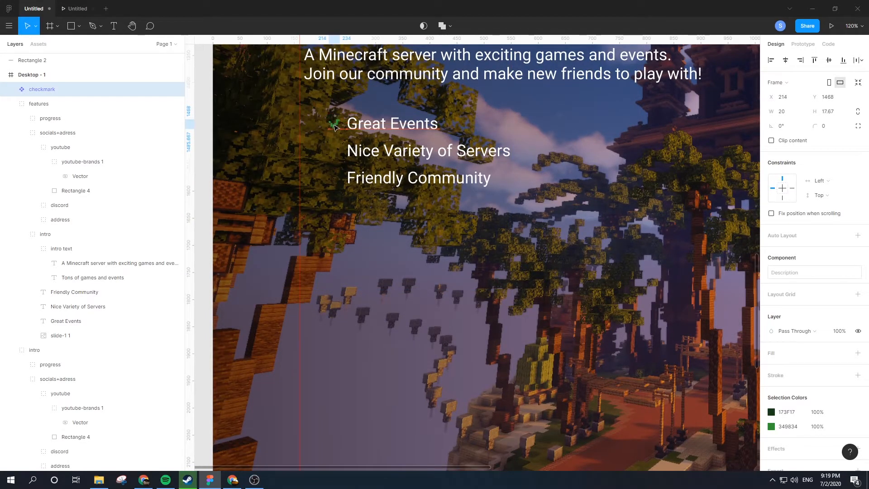
- Butt the checkmark component against the Great Events text and offset it 15 px to the left, to X 213
{"action": "scroll", "coordinate": [336, 126], "scroll_direction": "up", "scroll_amount": 10}
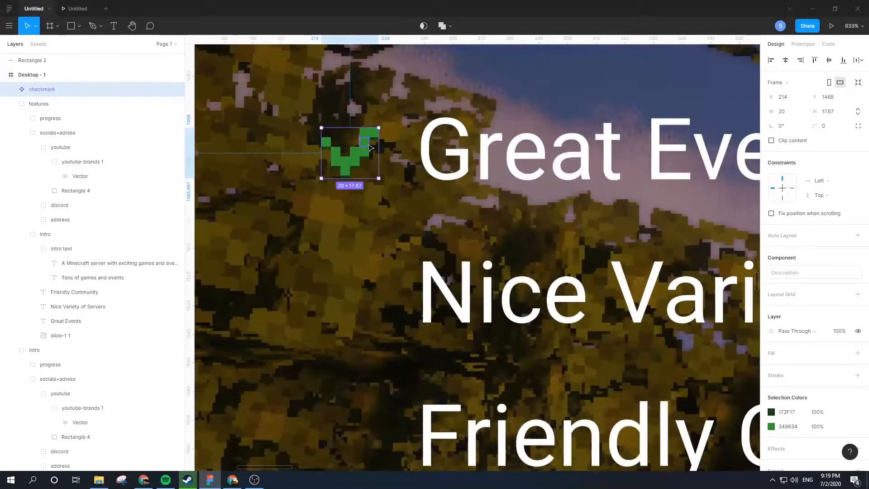
{"action": "scroll", "coordinate": [370, 147], "scroll_direction": "down", "scroll_amount": 3}
{"action": "scroll", "coordinate": [358, 150], "scroll_direction": "up", "scroll_amount": 2}
{"action": "left_click_drag", "start_coordinate": [349, 158], "coordinate": [384, 158]}
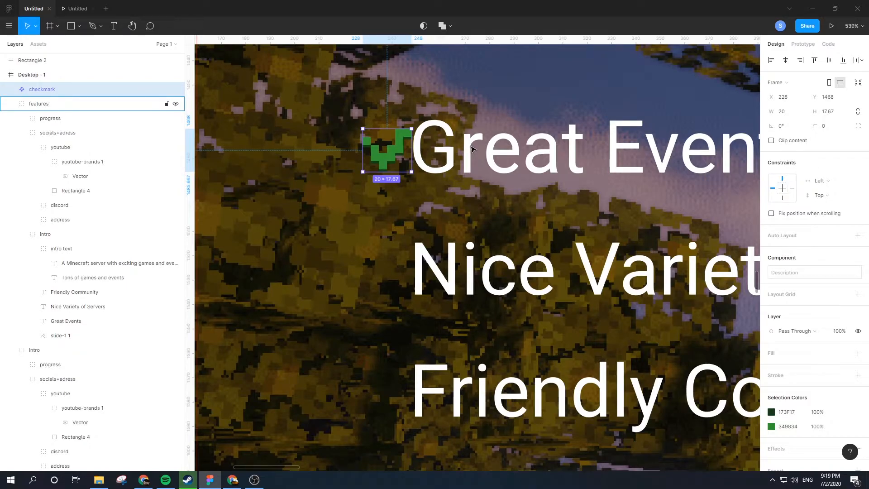
{"action": "key", "text": "shift+Left"}
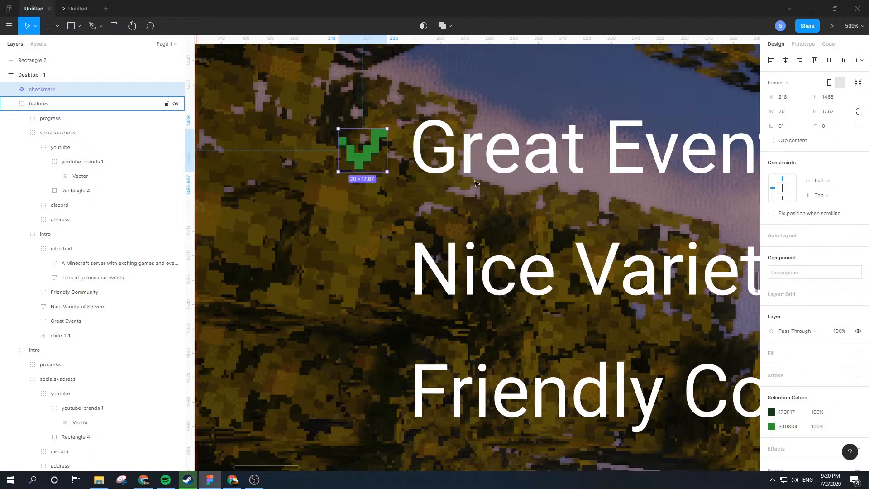
{"action": "key", "text": "alt"}
{"action": "key", "text": "Left"}
{"action": "key", "text": "Left"}
{"action": "key", "text": "Left"}
{"action": "key", "text": "Left"}
{"action": "key", "text": "Left"}
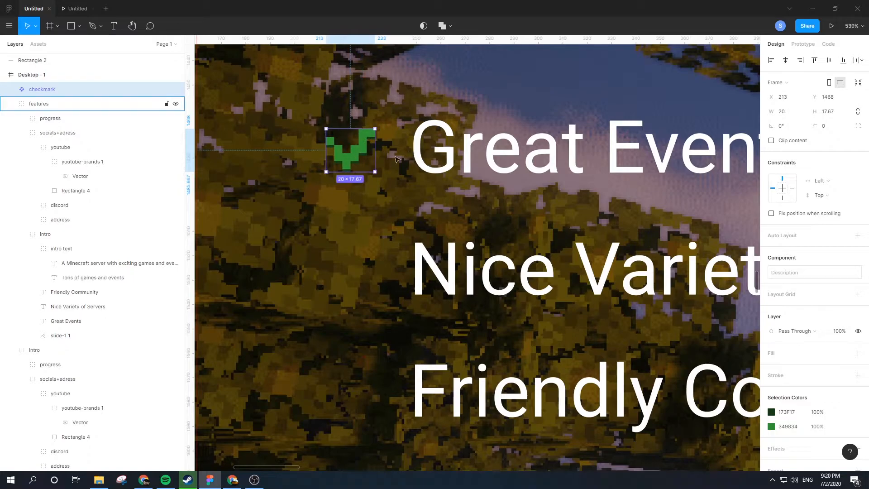
- Duplicate the checkmark component straight down in front of Nice Variety of Servers, at Y 1518, and Friendly Community, at Y 1568
{"action": "scroll", "coordinate": [404, 156], "scroll_direction": "down", "scroll_amount": 4}
{"action": "scroll", "coordinate": [403, 154], "scroll_direction": "up", "scroll_amount": 4}
{"action": "scroll", "coordinate": [400, 150], "scroll_direction": "down", "scroll_amount": 1}
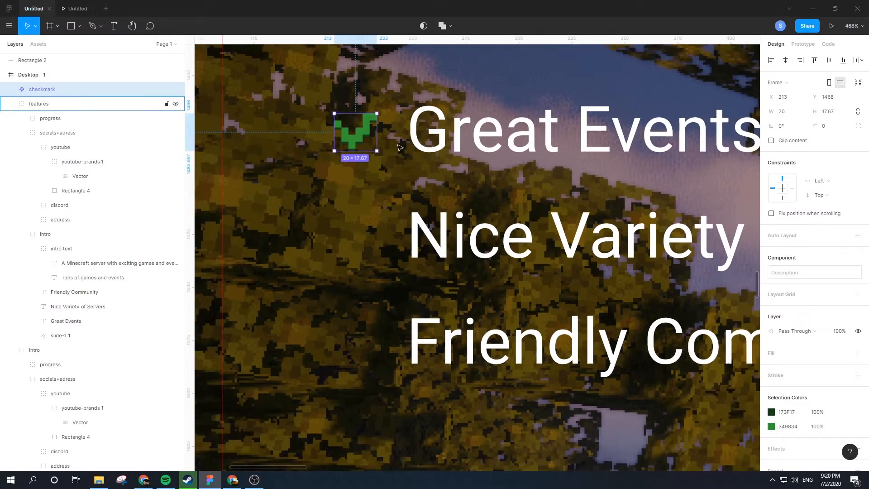
{"action": "left_click_drag", "start_coordinate": [355, 138], "coordinate": [374, 242]}
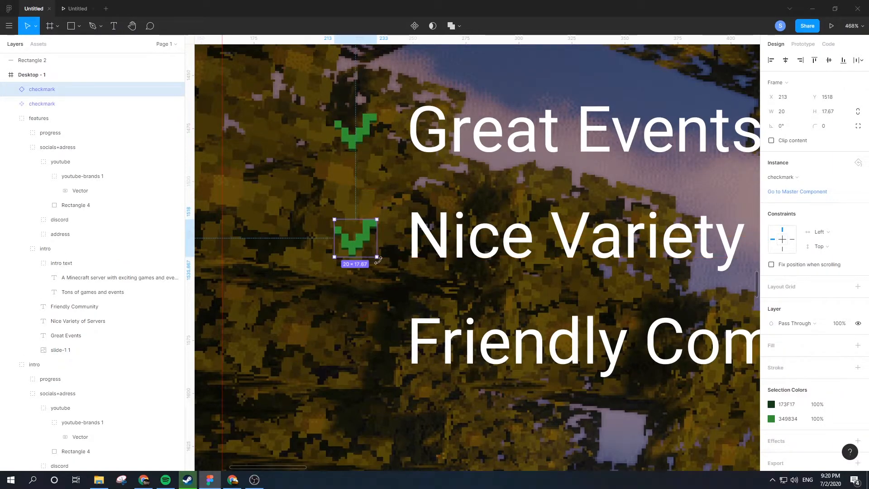
{"action": "scroll", "coordinate": [393, 233], "scroll_direction": "down", "scroll_amount": 2}
{"action": "left_click_drag", "start_coordinate": [352, 189], "coordinate": [361, 285]}
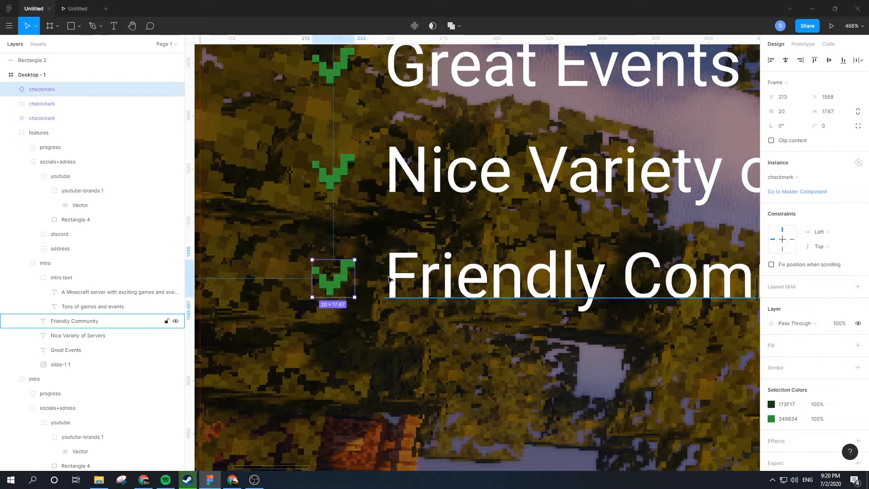
- Examine how well the checkmarks stand out against the background image beside the feature list
{"action": "scroll", "coordinate": [391, 282], "scroll_direction": "down", "scroll_amount": 5}
{"action": "left_click", "coordinate": [562, 301]}
{"action": "left_click_drag", "start_coordinate": [562, 301], "coordinate": [431, 270]}
{"action": "scroll", "coordinate": [430, 270], "scroll_direction": "down", "scroll_amount": 3}
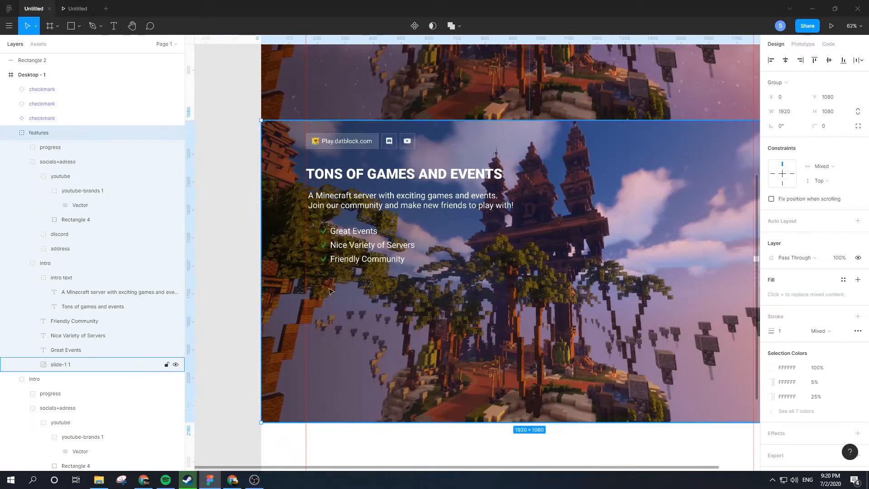
{"action": "double_click", "coordinate": [325, 264]}
{"action": "scroll", "coordinate": [325, 264], "scroll_direction": "up", "scroll_amount": 5}
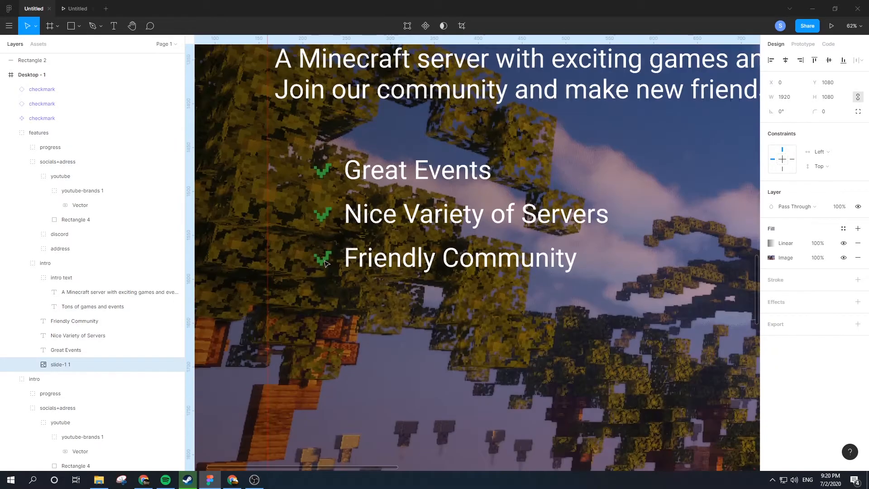
{"action": "left_click", "coordinate": [323, 171]}
{"action": "scroll", "coordinate": [248, 229], "scroll_direction": "down", "scroll_amount": 4}
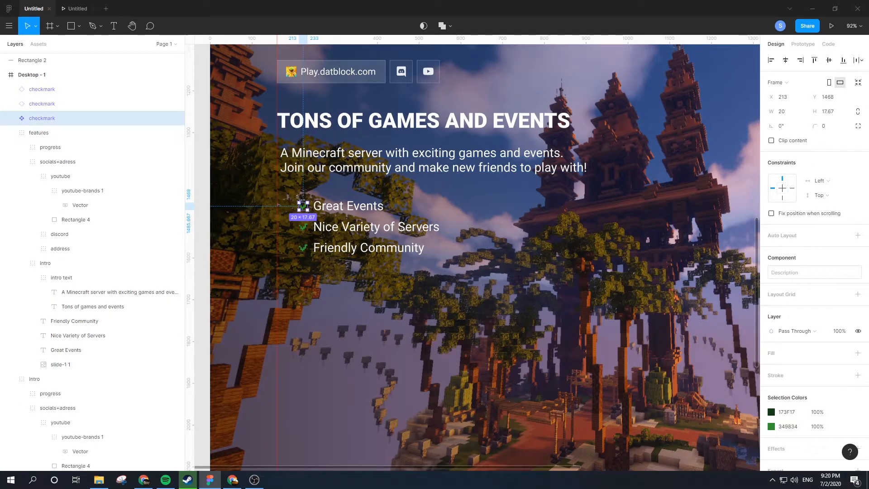
{"action": "scroll", "coordinate": [297, 203], "scroll_direction": "up", "scroll_amount": 4}
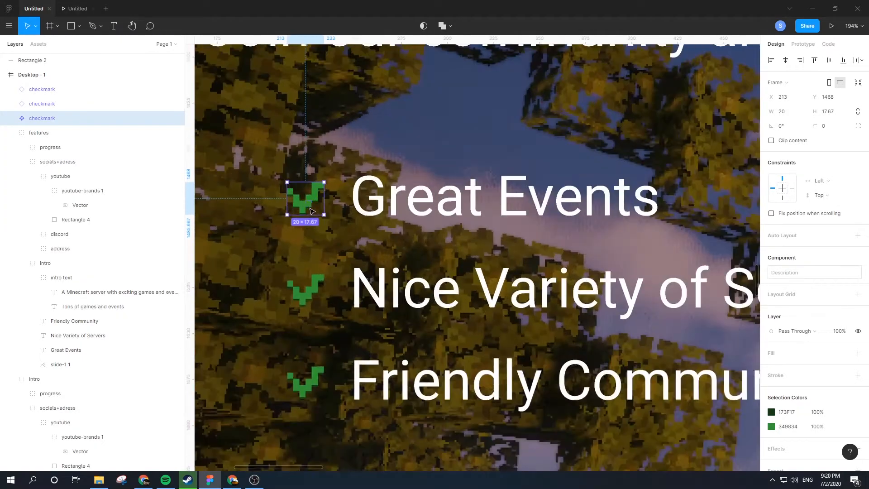
{"action": "scroll", "coordinate": [310, 211], "scroll_direction": "up", "scroll_amount": 4}
- Recolor all the upper-layer pixel squares of the master checkmark component to the brighter green 36C036
{"action": "double_click", "coordinate": [336, 235]}
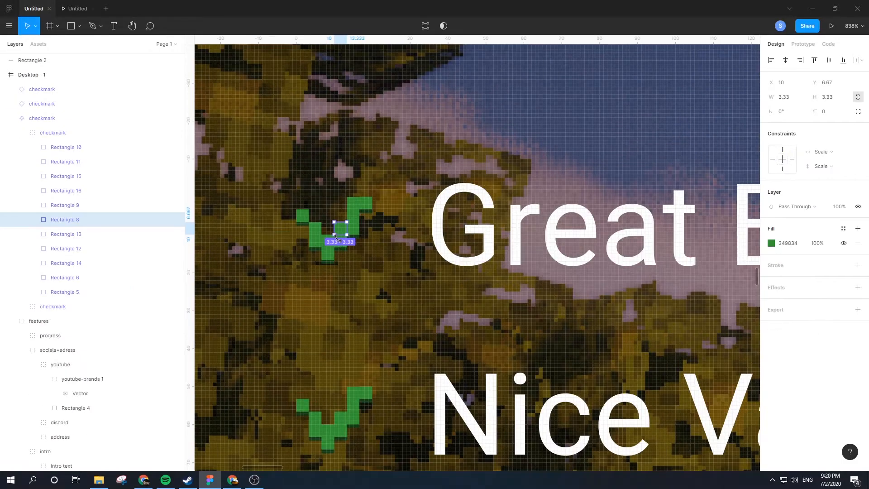
{"action": "double_click", "coordinate": [324, 242]}
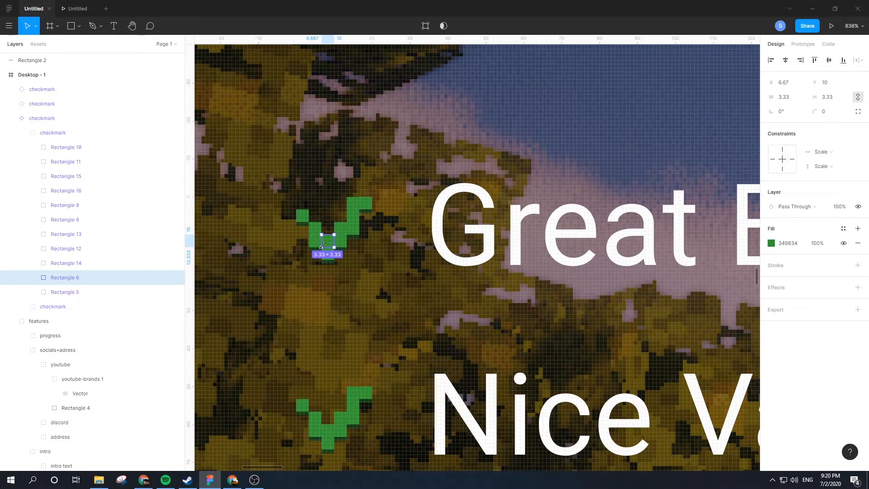
{"action": "left_click", "coordinate": [315, 228]}
{"action": "left_click", "coordinate": [303, 216], "text": "shift"}
{"action": "left_click", "coordinate": [315, 242], "text": "shift"}
{"action": "left_click", "coordinate": [327, 241], "text": "shift"}
{"action": "left_click", "coordinate": [328, 254], "text": "shift"}
{"action": "left_click", "coordinate": [341, 241], "text": "shift"}
{"action": "left_click", "coordinate": [340, 228], "text": "shift"}
{"action": "left_click", "coordinate": [353, 228], "text": "shift"}
{"action": "left_click", "coordinate": [353, 215], "text": "shift"}
{"action": "left_click", "coordinate": [353, 203], "text": "shift"}
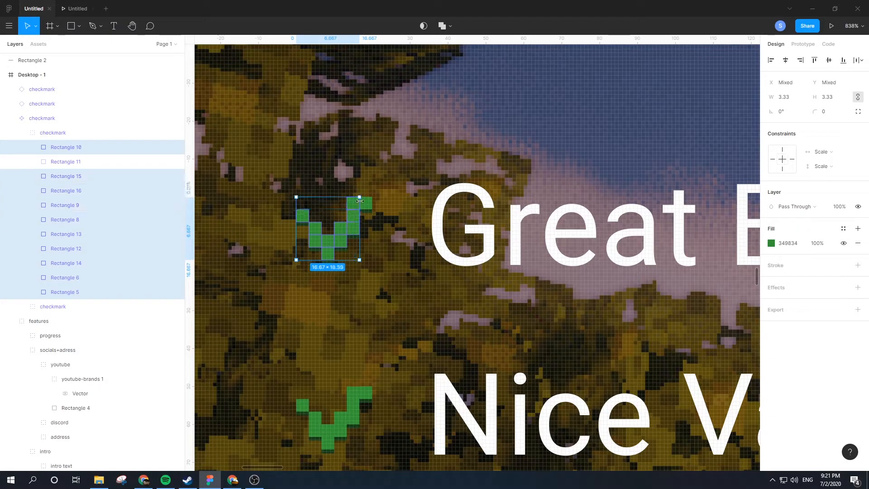
{"action": "left_click", "coordinate": [365, 202], "text": "shift"}
{"action": "scroll", "coordinate": [376, 223], "scroll_direction": "down", "scroll_amount": 5}
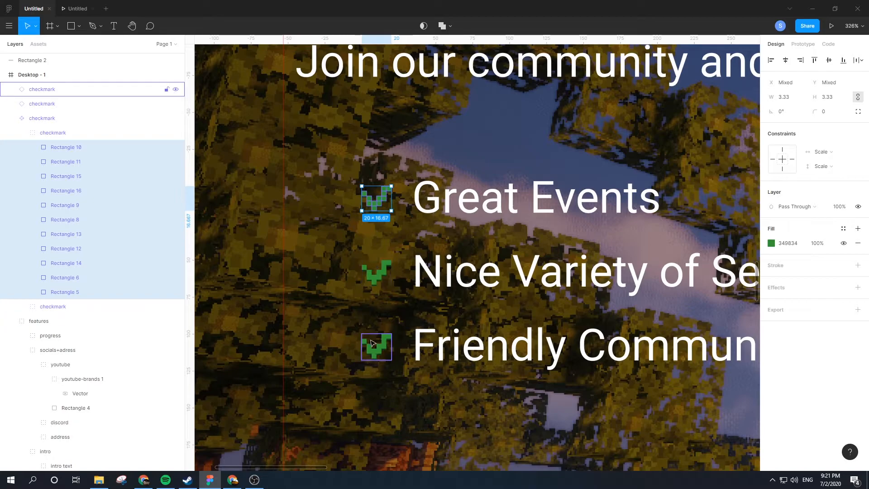
{"action": "scroll", "coordinate": [405, 217], "scroll_direction": "up", "scroll_amount": 5}
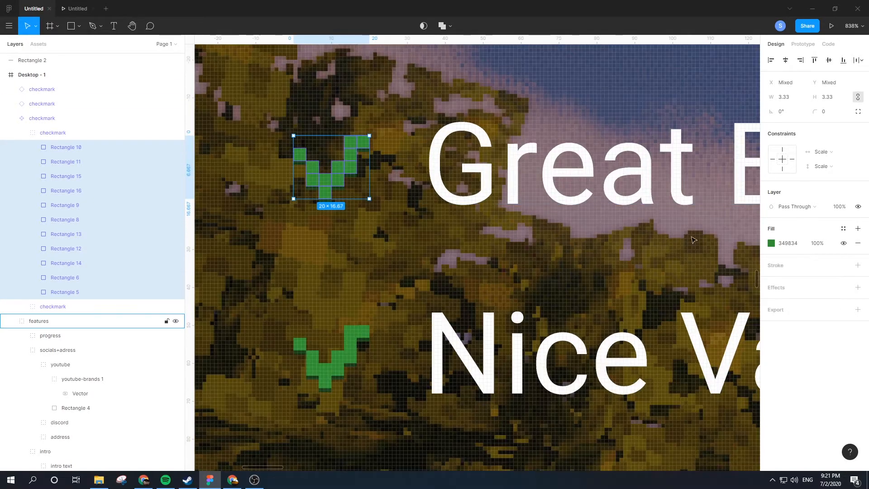
{"action": "left_click", "coordinate": [771, 243]}
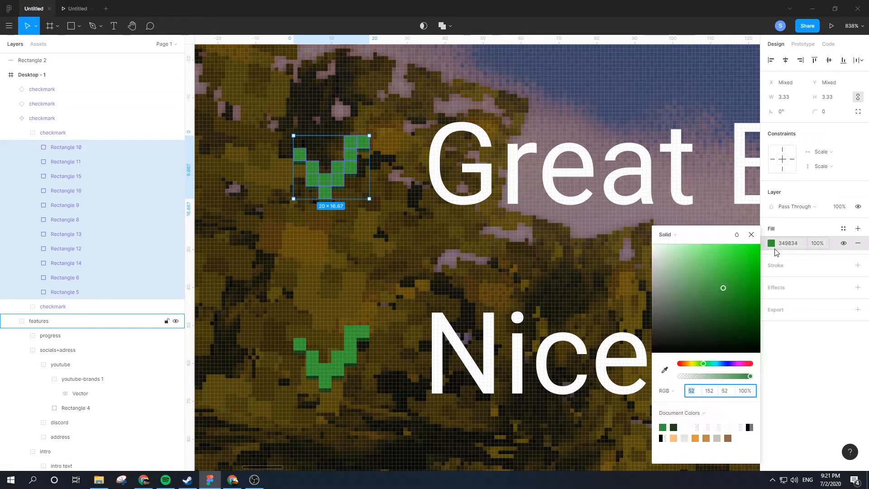
{"action": "mouse_move", "coordinate": [725, 287]}
{"action": "left_mouse_down"}
{"action": "mouse_move", "coordinate": [726, 253]}
{"action": "mouse_move", "coordinate": [742, 265]}
{"action": "mouse_move", "coordinate": [730, 272]}
{"action": "left_mouse_up"}
{"action": "left_click", "coordinate": [447, 274]}
{"action": "scroll", "coordinate": [447, 274], "scroll_direction": "down", "scroll_amount": 5}
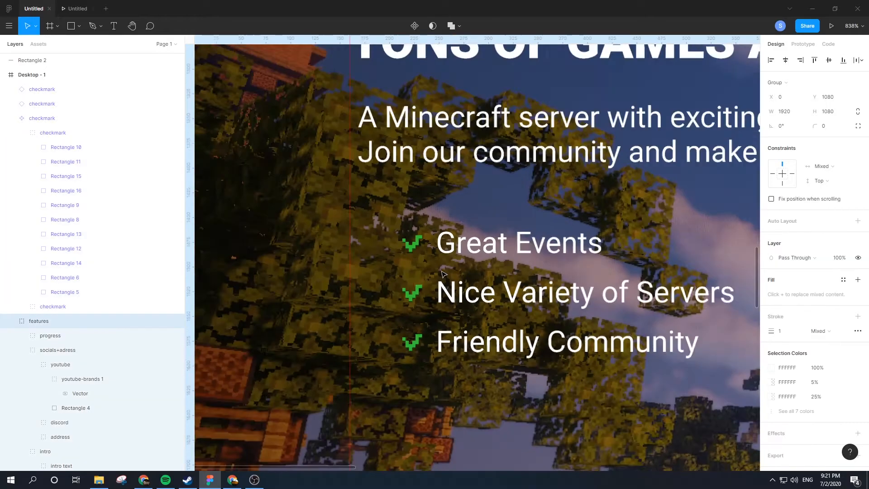
{"action": "scroll", "coordinate": [443, 274], "scroll_direction": "down", "scroll_amount": 3}
{"action": "scroll", "coordinate": [443, 273], "scroll_direction": "up", "scroll_amount": 5}
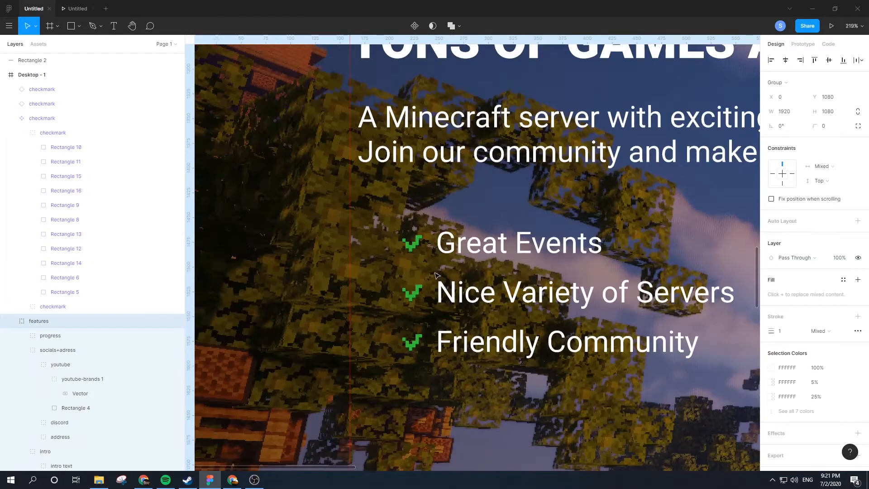
- Group the first checkmark with the Great Events text and name the group "great-events"
{"action": "left_click", "coordinate": [411, 244]}
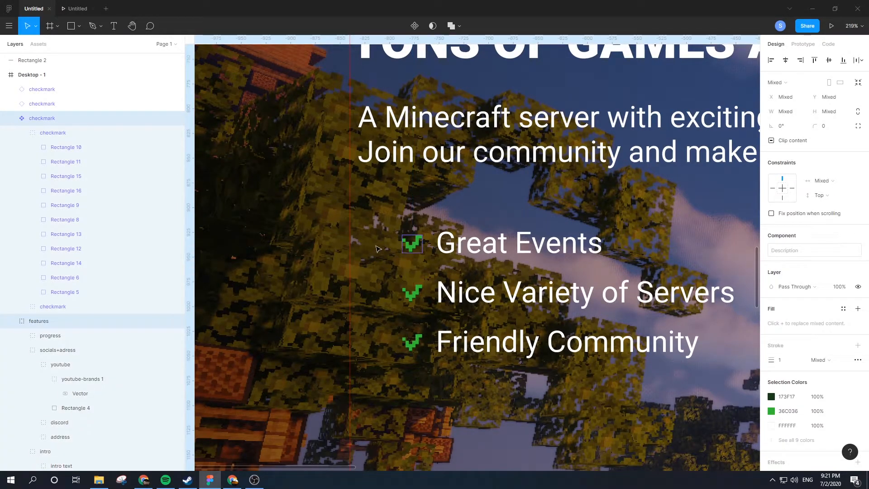
{"action": "left_click", "coordinate": [412, 243]}
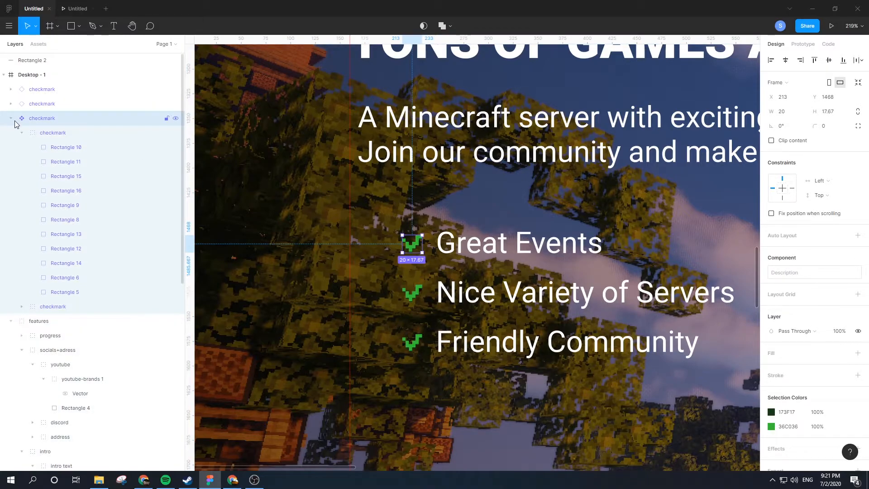
{"action": "left_click", "coordinate": [11, 118]}
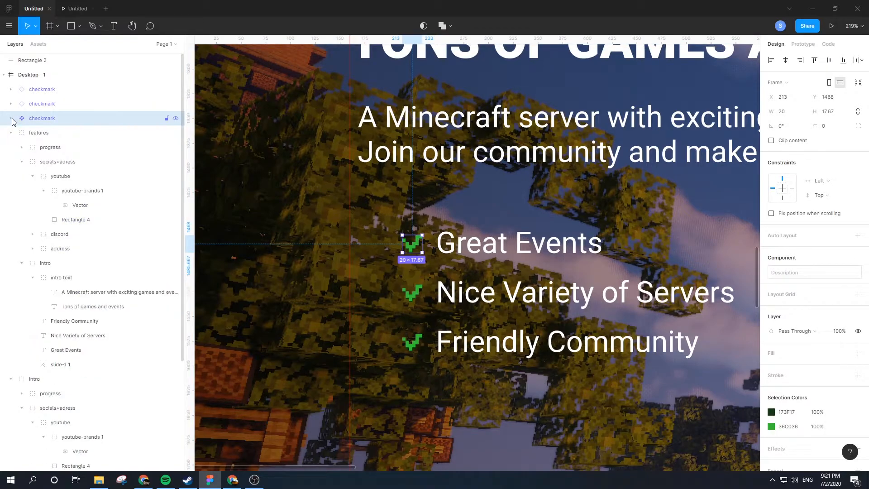
{"action": "double_click", "coordinate": [486, 248]}
{"action": "double_click", "coordinate": [486, 248]}
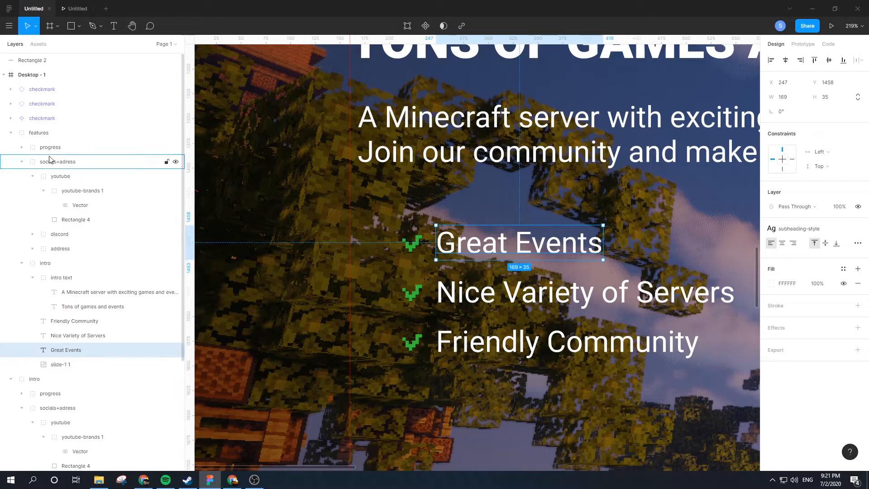
{"action": "left_click", "coordinate": [415, 248], "text": "shift"}
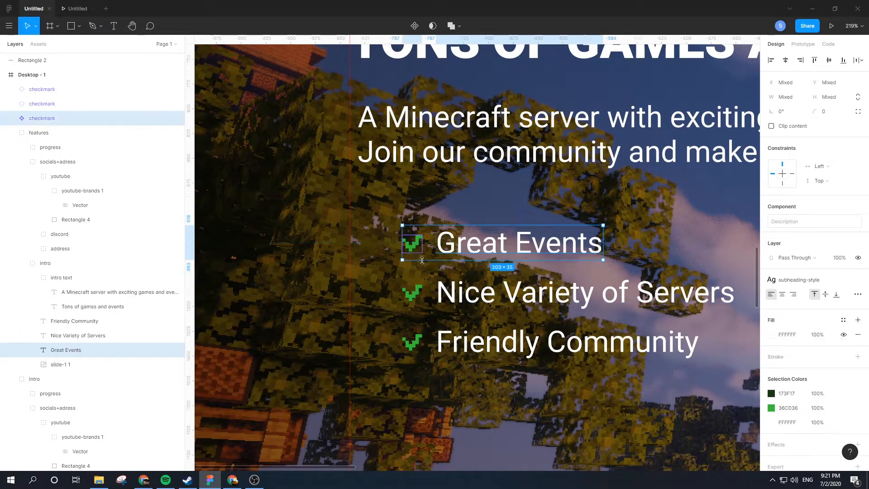
{"action": "key", "text": "ctrl+g"}
{"action": "key", "text": "ctrl+r"}
{"action": "type", "text": "great-events"}
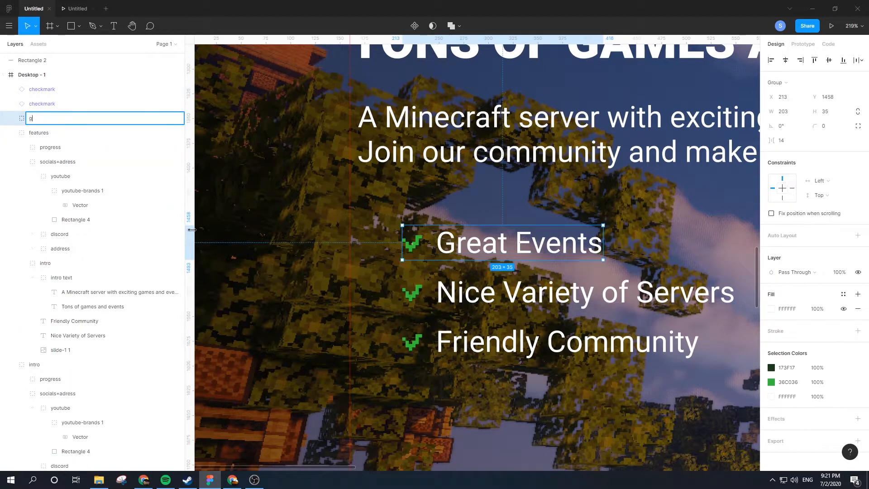
{"action": "key", "text": "Return"}
- Group the second checkmark with the Nice Variety of Servers text and name the group "variety-of-servers"
{"action": "left_click", "coordinate": [42, 103]}
{"action": "left_click", "coordinate": [78, 336], "text": "shift"}
{"action": "key", "text": "ctrl+g"}
{"action": "key", "text": "ctrl+r"}
{"action": "type", "text": "variety-of-servers"}
- Group the remaining checkmark with the Friendly Community text and name the group "friendly-community"
{"action": "left_click", "coordinate": [42, 89]}
{"action": "left_click", "coordinate": [78, 320], "text": "shift"}
{"action": "key", "text": "ctrl+g"}
{"action": "key", "text": "ctrl+r"}
{"action": "type", "text": "friendly-community"}
{"action": "key", "text": "Return"}
{"action": "left_click", "coordinate": [97, 139]}
{"action": "scroll", "coordinate": [373, 327], "scroll_direction": "down", "scroll_amount": 4}
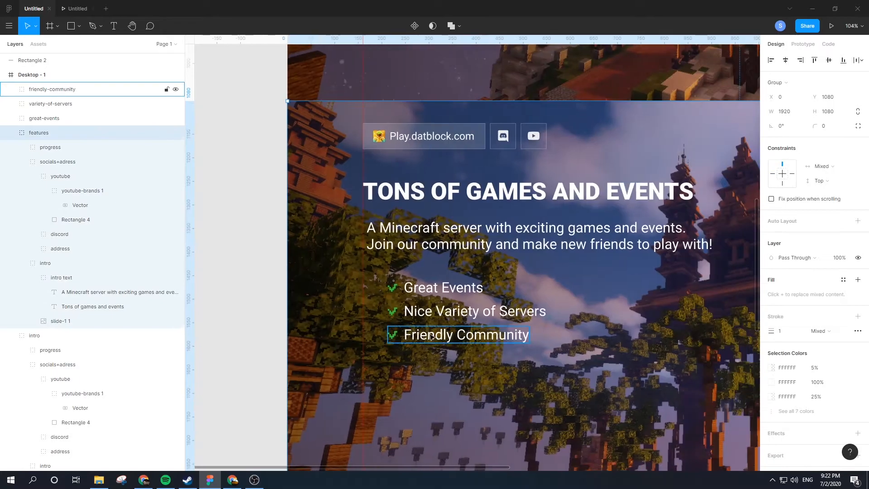
{"action": "left_click", "coordinate": [52, 89]}
{"action": "left_click", "coordinate": [44, 118], "text": "shift"}
{"action": "scroll", "coordinate": [484, 311], "scroll_direction": "up", "scroll_amount": 1}
{"action": "left_click", "coordinate": [420, 328], "text": "ctrl"}
{"action": "scroll", "coordinate": [417, 324], "scroll_direction": "down", "scroll_amount": 4}
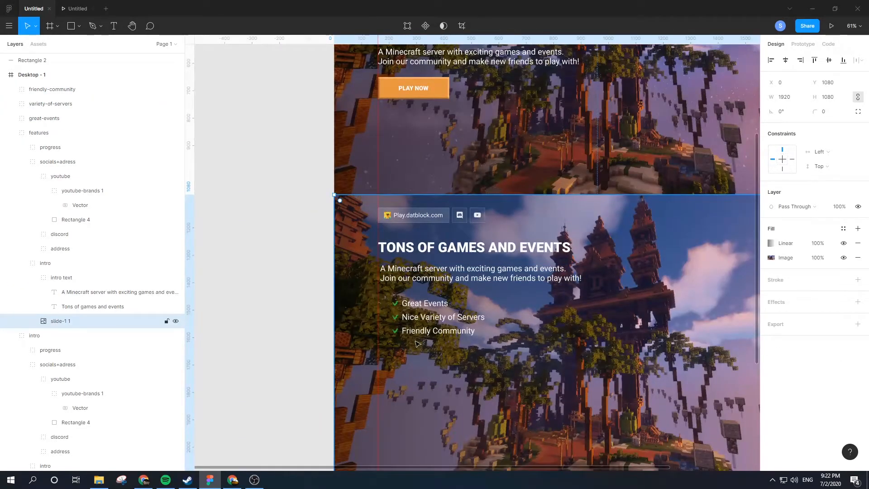
{"action": "scroll", "coordinate": [417, 344], "scroll_direction": "up", "scroll_amount": 4}
- Align the description text and the three feature rows with the heading's left edge at X 160
{"action": "double_click", "coordinate": [359, 206]}
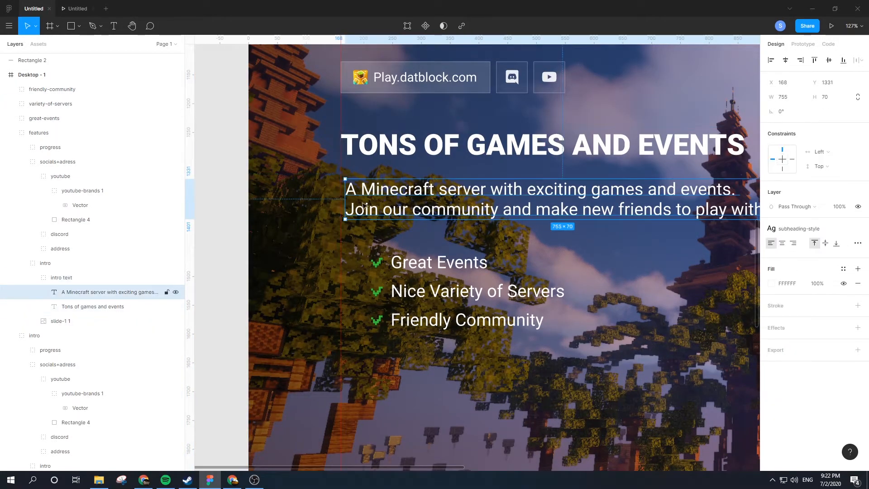
{"action": "left_click", "coordinate": [407, 262]}
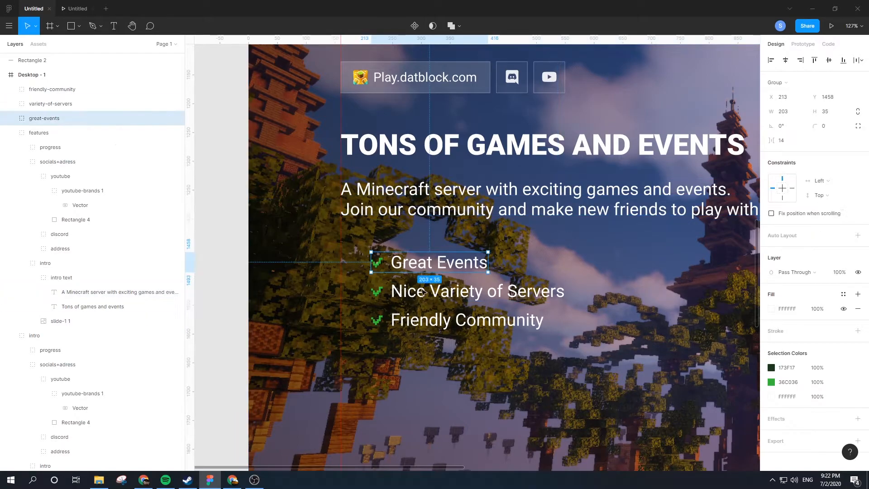
{"action": "left_click", "coordinate": [410, 291], "text": "shift"}
{"action": "left_click", "coordinate": [415, 332], "text": "shift"}
{"action": "left_click_drag", "start_coordinate": [420, 294], "coordinate": [373, 277]}
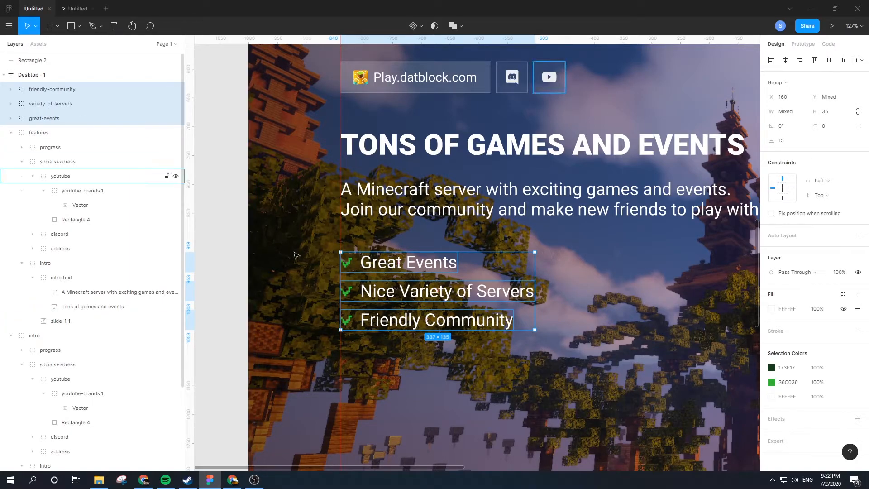
- Group the three feature rows together and name the group "feature-list"
{"action": "key", "text": "ctrl+g"}
{"action": "double_click", "coordinate": [38, 89]}
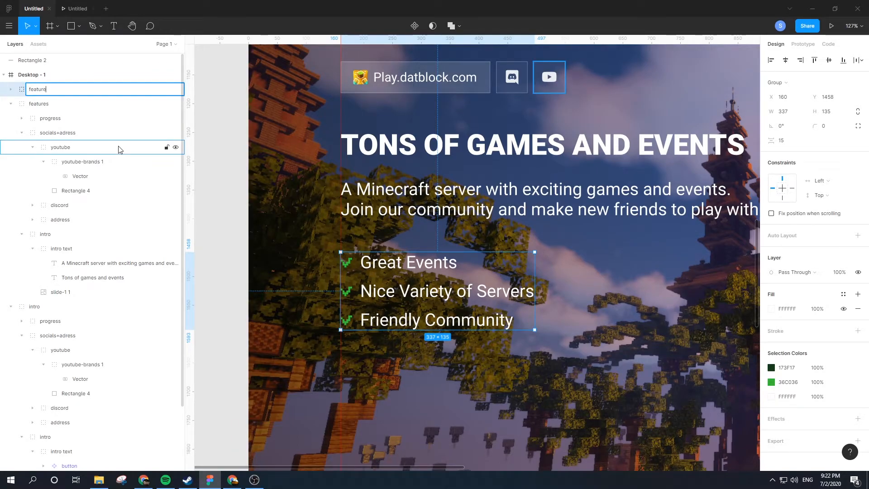
{"action": "type", "text": "feature-list"}
{"action": "key", "text": "Return"}
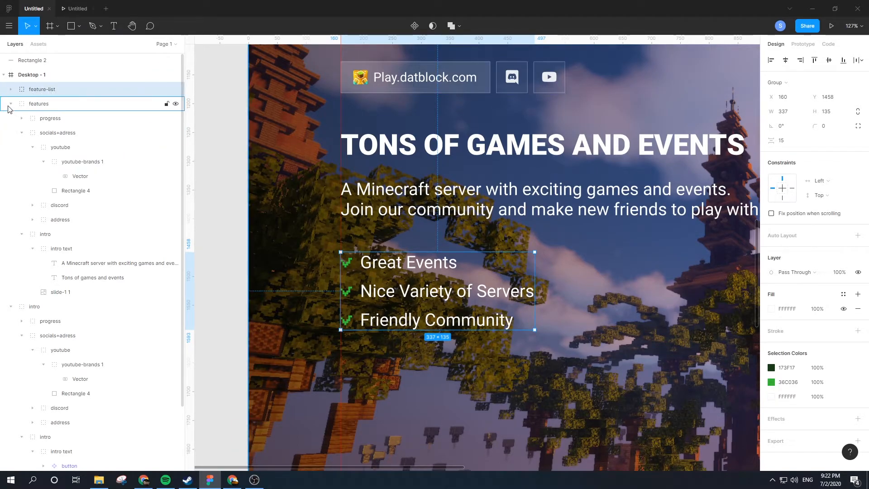
- Collapse the open layer groups and nest the feature-list group inside the intro group of the features section
{"action": "left_click", "coordinate": [11, 104]}
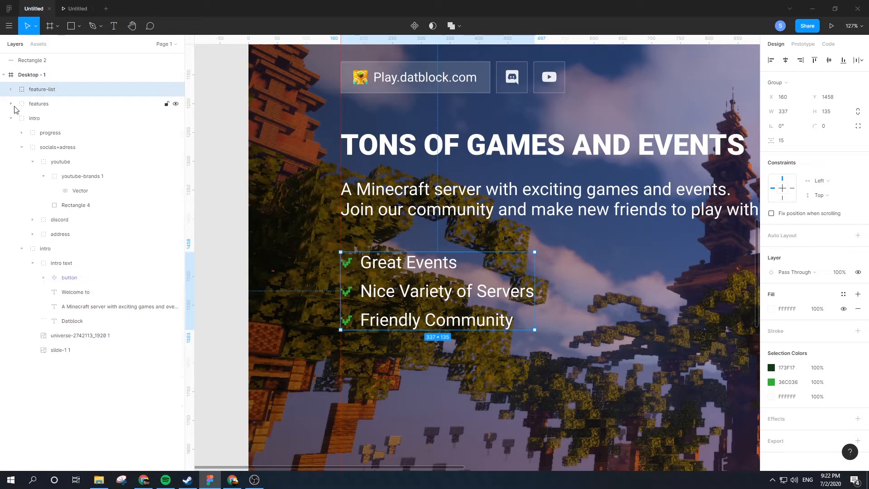
{"action": "left_click", "coordinate": [16, 119]}
{"action": "left_click", "coordinate": [10, 119]}
{"action": "left_click", "coordinate": [35, 89]}
{"action": "left_click", "coordinate": [11, 103]}
{"action": "left_click_drag", "start_coordinate": [53, 91], "coordinate": [45, 140]}
- Rename the intro group inside features as "text"
{"action": "left_click", "coordinate": [22, 133]}
{"action": "double_click", "coordinate": [44, 135]}
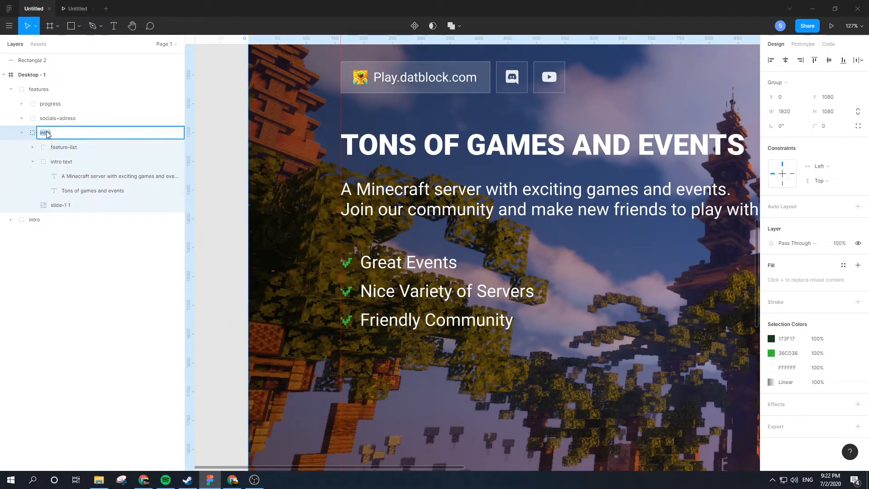
{"action": "scroll", "coordinate": [402, 235], "scroll_direction": "down", "scroll_amount": 6}
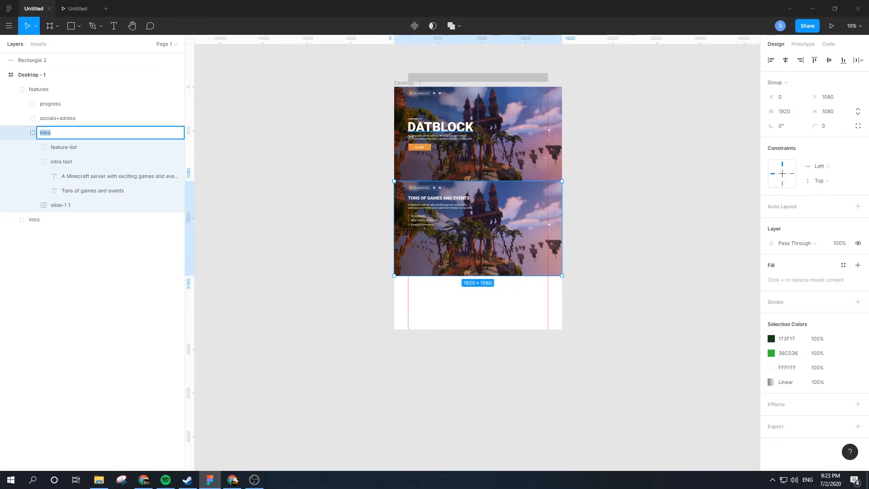
{"action": "scroll", "coordinate": [422, 227], "scroll_direction": "up", "scroll_amount": 3}
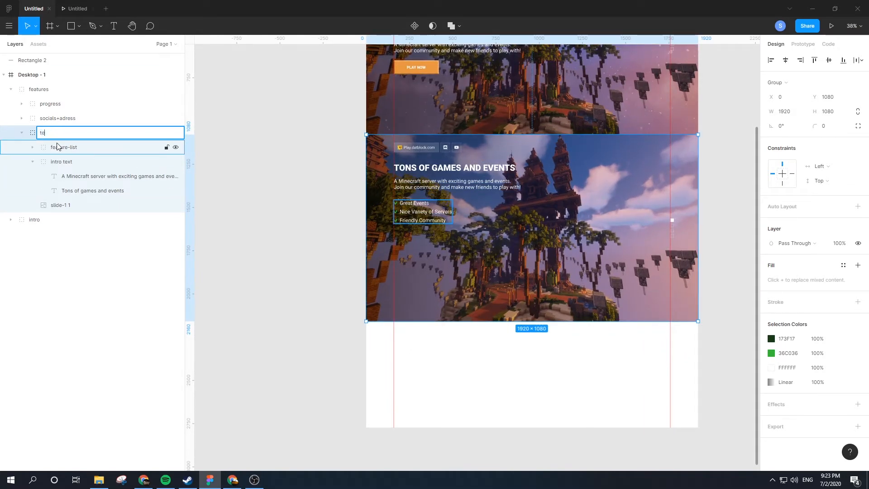
{"action": "key", "text": "Return"}
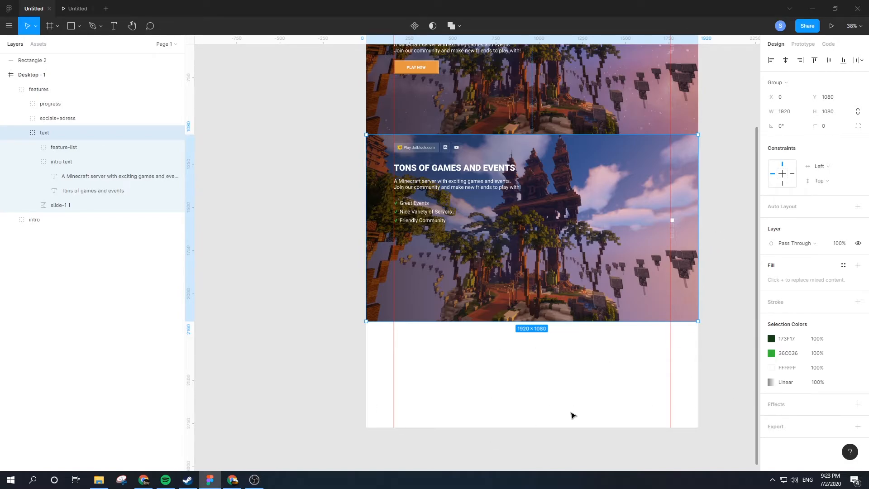
- Rename the "intro text" group as "text" and move the feature-list group into it
{"action": "double_click", "coordinate": [57, 162]}
{"action": "left_click", "coordinate": [61, 162]}
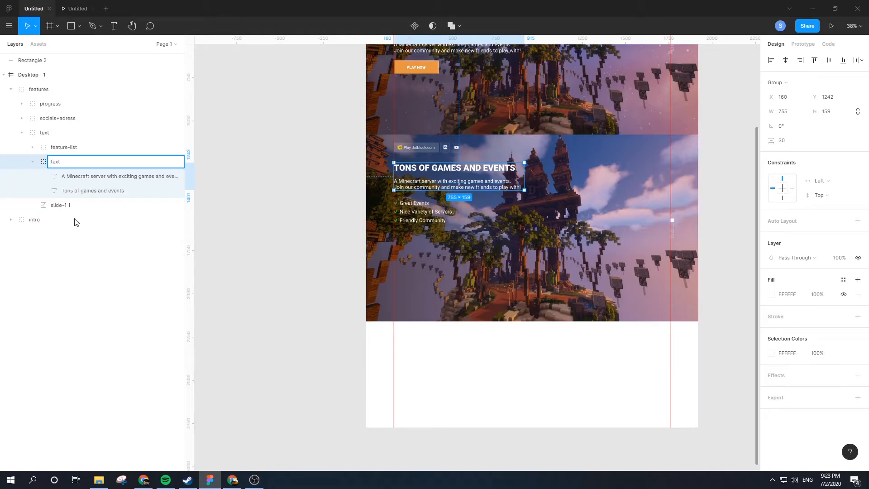
{"action": "left_click_drag", "start_coordinate": [38, 147], "coordinate": [66, 168]}
{"action": "left_click", "coordinate": [52, 147]}
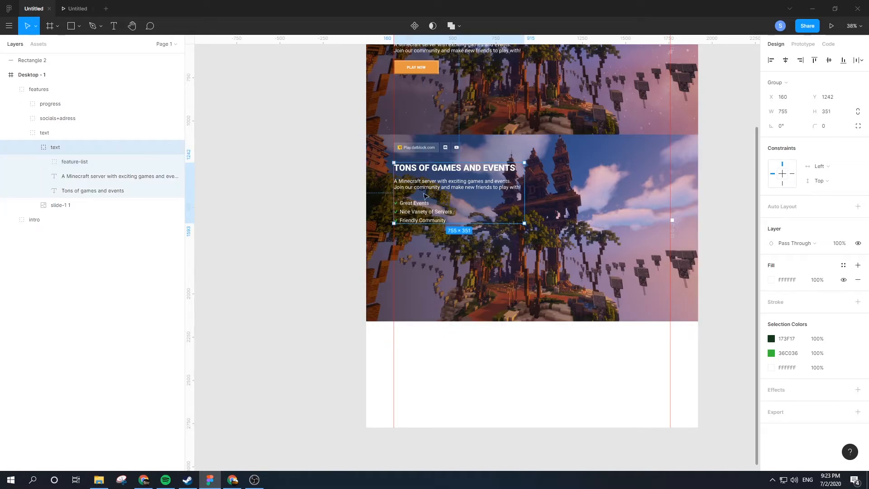
{"action": "left_click_drag", "start_coordinate": [423, 188], "coordinate": [430, 271]}
{"action": "key", "text": "ctrl+z"}
{"action": "left_click", "coordinate": [428, 328]}
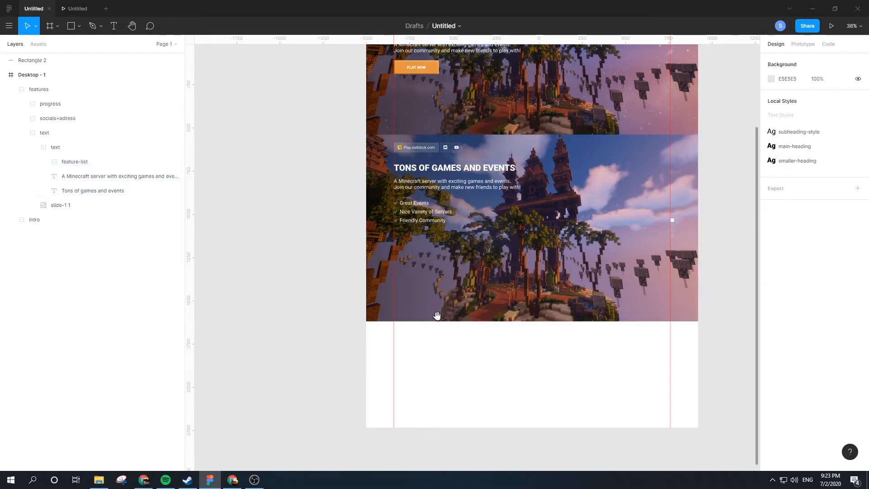
- Move the feature-list group up so it sits about 30 px below the description text
{"action": "left_click_drag", "start_coordinate": [428, 329], "coordinate": [379, 346]}
{"action": "scroll", "coordinate": [384, 227], "scroll_direction": "up", "scroll_amount": 5}
{"action": "left_click", "coordinate": [335, 224]}
{"action": "key", "text": "alt"}
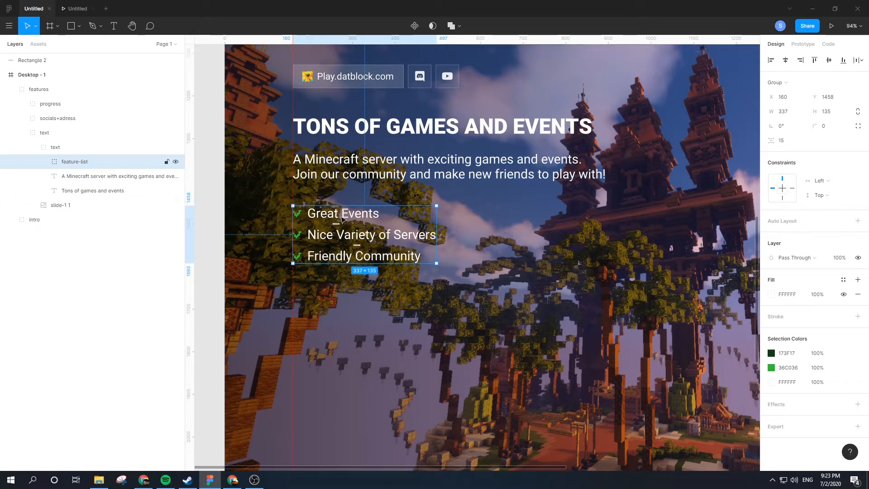
{"action": "left_click_drag", "start_coordinate": [345, 213], "coordinate": [366, 169]}
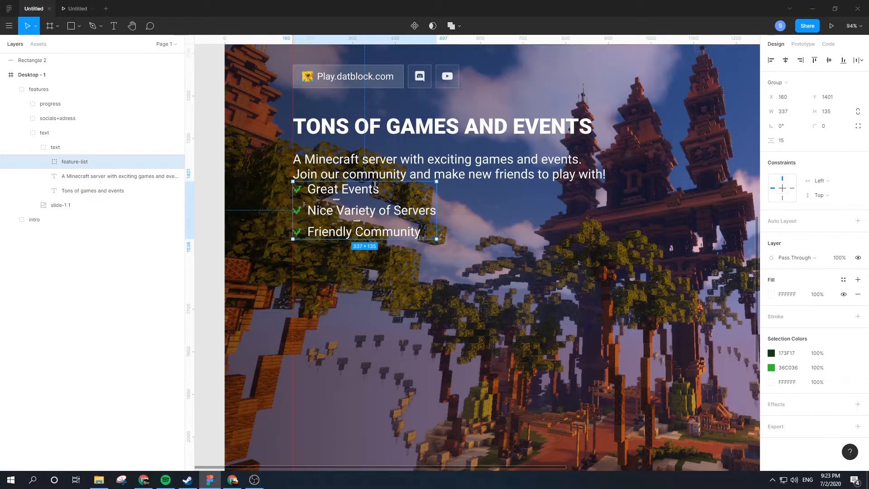
{"action": "key", "text": "shift+Down"}
{"action": "key", "text": "shift+Down"}
{"action": "key", "text": "alt"}
{"action": "left_click", "coordinate": [534, 257]}
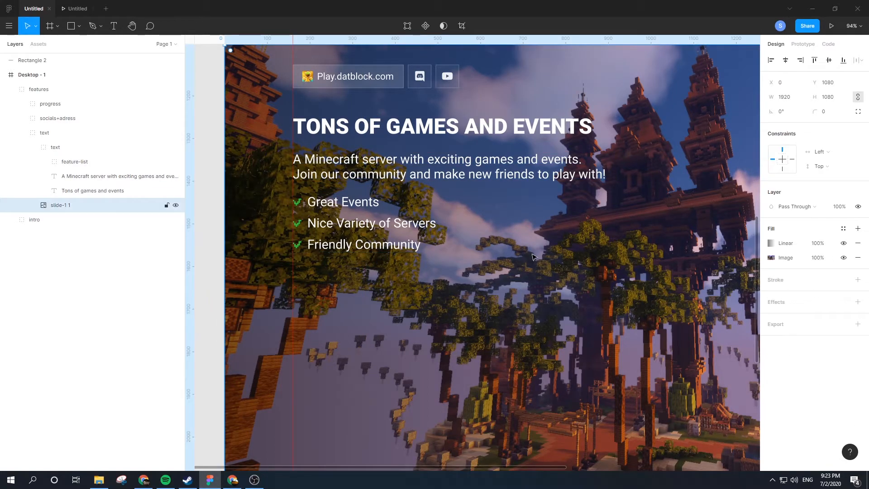
{"action": "left_click", "coordinate": [425, 174]}
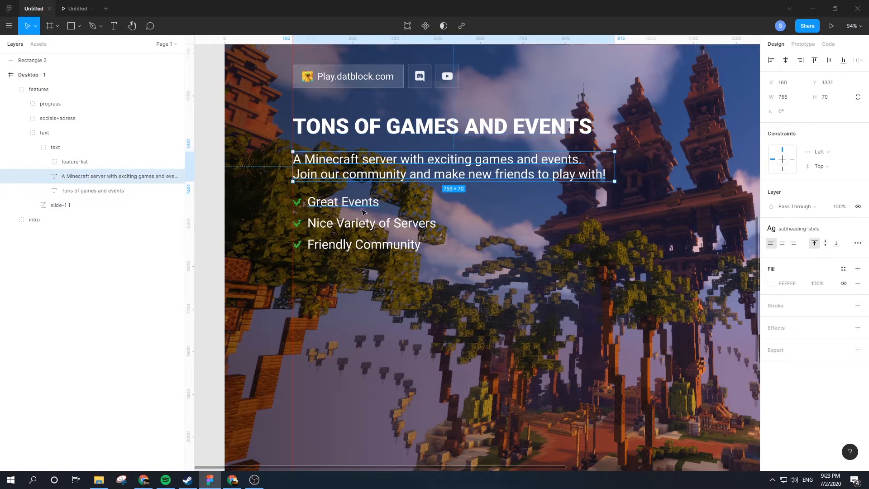
- Swap the active progress bullet with the bullet below it so the second position of the features section's indicator is active
{"action": "scroll", "coordinate": [407, 235], "scroll_direction": "down", "scroll_amount": 5}
{"action": "left_click", "coordinate": [545, 262]}
{"action": "left_click_drag", "start_coordinate": [547, 264], "coordinate": [535, 246]}
{"action": "scroll", "coordinate": [407, 208], "scroll_direction": "up", "scroll_amount": 5}
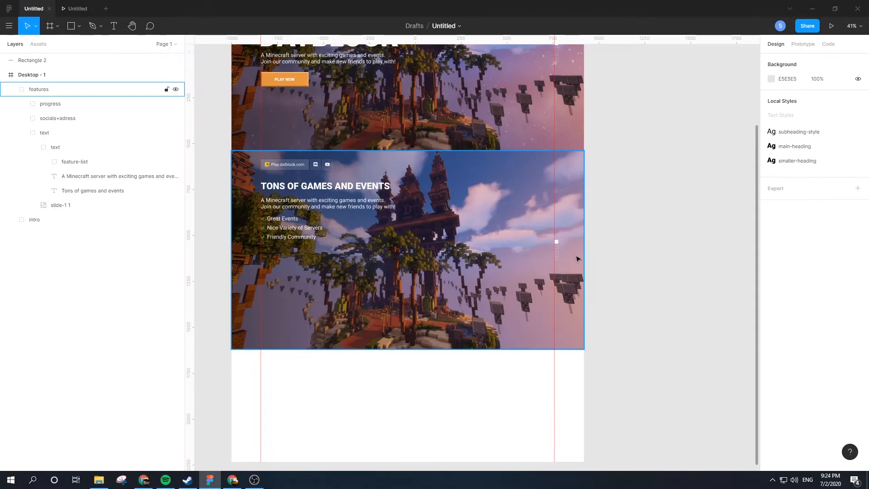
{"action": "scroll", "coordinate": [559, 244], "scroll_direction": "up", "scroll_amount": 4}
{"action": "scroll", "coordinate": [559, 244], "scroll_direction": "down", "scroll_amount": 3}
{"action": "scroll", "coordinate": [560, 243], "scroll_direction": "up", "scroll_amount": 3}
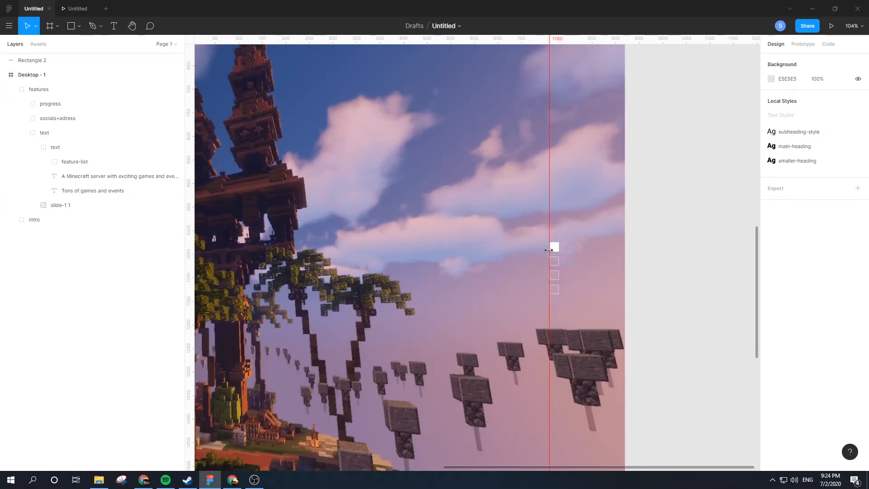
{"action": "scroll", "coordinate": [549, 248], "scroll_direction": "down", "scroll_amount": 5}
{"action": "scroll", "coordinate": [549, 254], "scroll_direction": "up", "scroll_amount": 8}
{"action": "left_click", "coordinate": [542, 258], "text": "ctrl"}
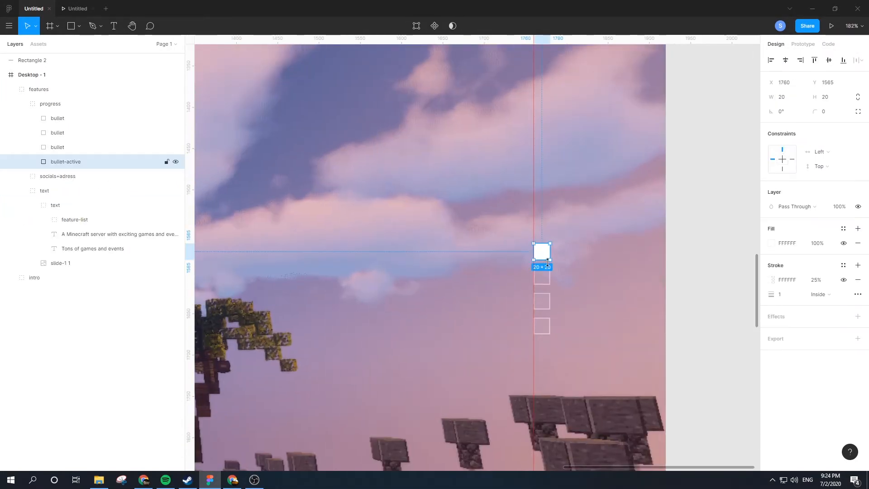
{"action": "left_click", "coordinate": [543, 295]}
{"action": "left_click_drag", "start_coordinate": [548, 295], "coordinate": [540, 253]}
{"action": "key", "text": "ctrl+z"}
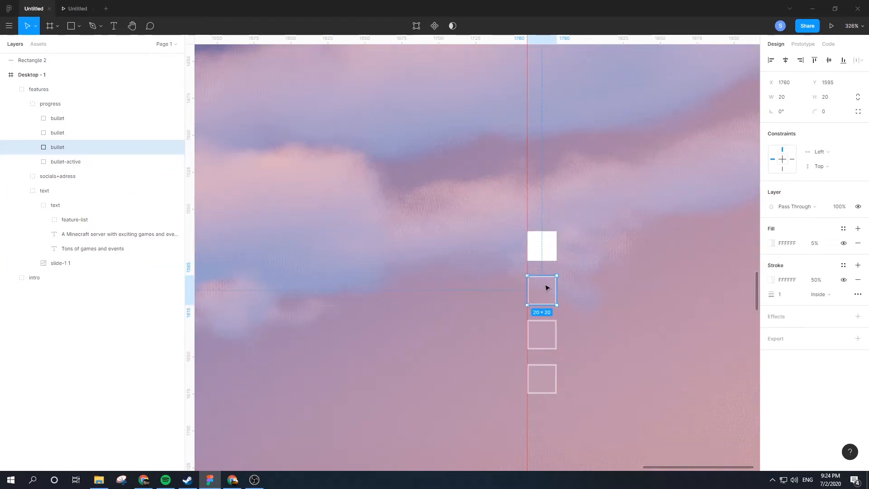
{"action": "left_click", "coordinate": [546, 249], "text": "shift"}
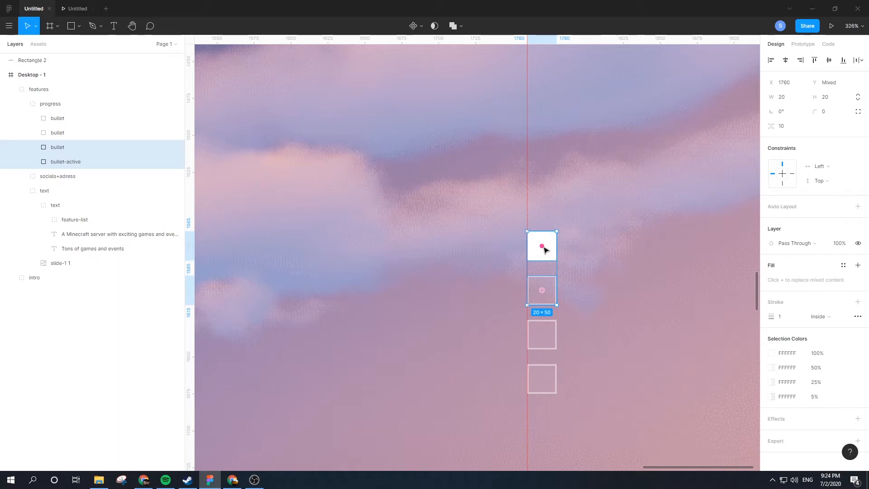
{"action": "left_click_drag", "start_coordinate": [545, 249], "coordinate": [545, 291]}
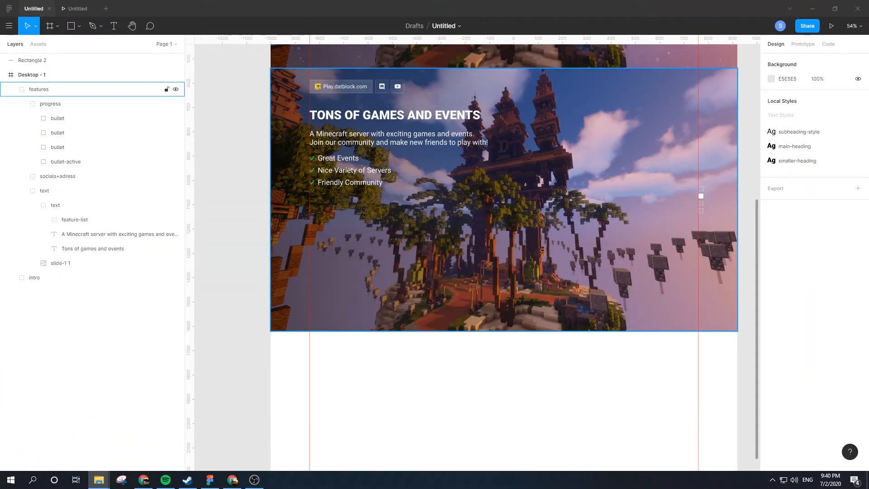
- Switch to the datblock image folder in File Explorer, select Section2-bg.jpg and enlarge the thumbnails to examine it
{"action": "left_click_drag", "start_coordinate": [868, 97], "coordinate": [447, 98]}
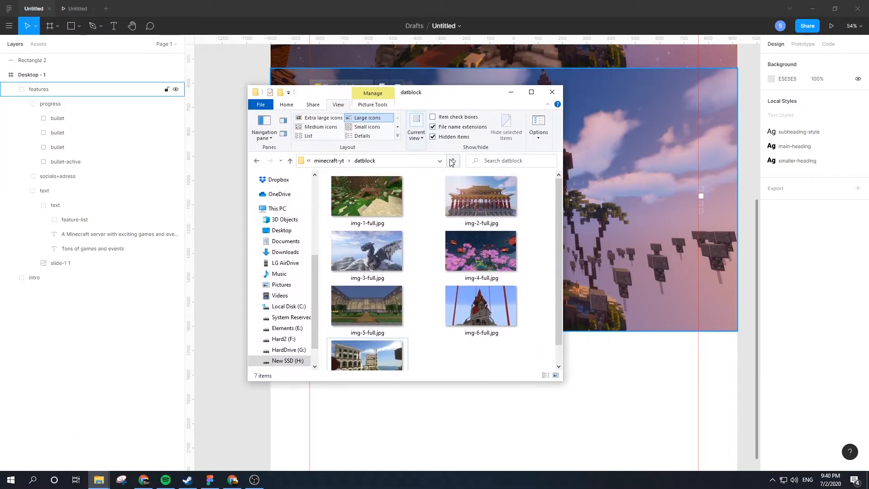
{"action": "scroll", "coordinate": [399, 303], "scroll_direction": "down", "scroll_amount": 1}
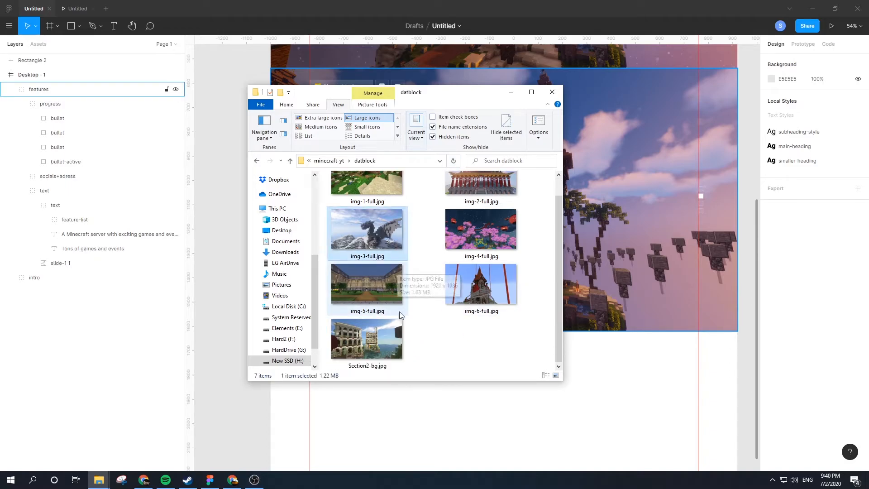
{"action": "left_click", "coordinate": [338, 335]}
{"action": "scroll", "coordinate": [370, 340], "scroll_direction": "up", "scroll_amount": 3}
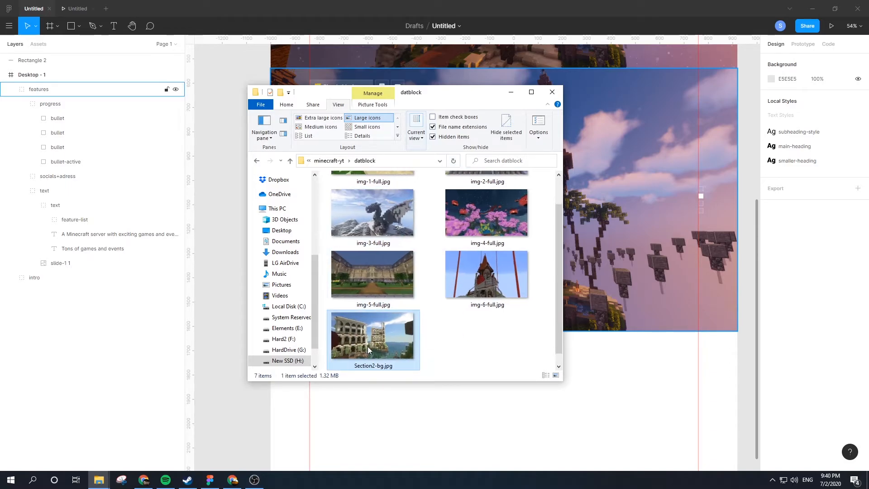
{"action": "scroll", "coordinate": [470, 309], "scroll_direction": "down", "scroll_amount": 4}
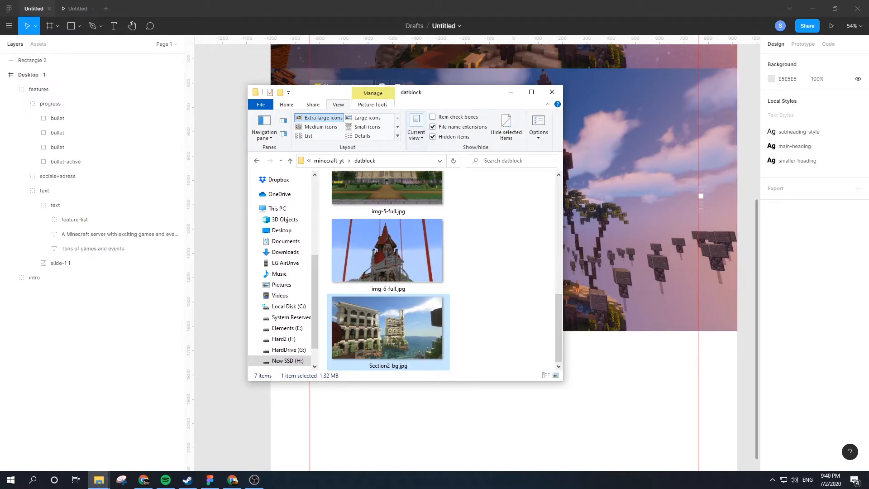
- Switch to the browser and look through the r/Datblock Reddit posts for the source screenshots, including the Venice palazzo image
{"action": "key", "text": "alt+Tab"}
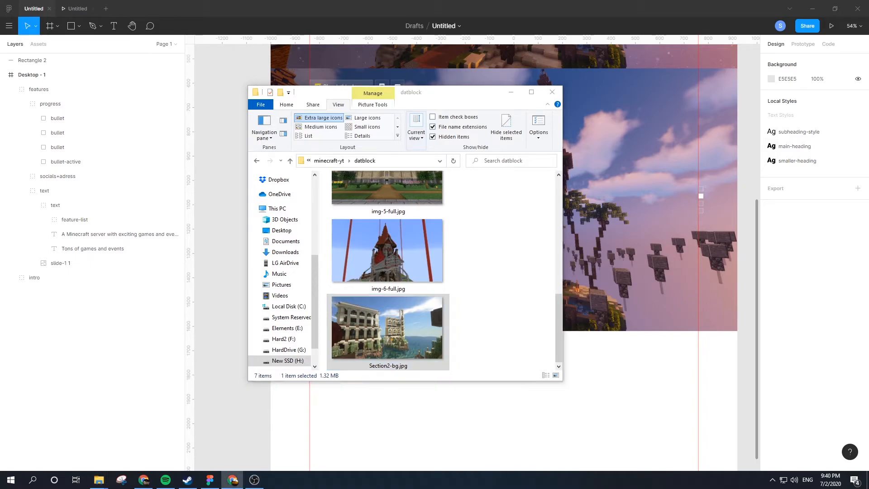
{"action": "left_click_drag", "start_coordinate": [868, 3], "coordinate": [665, 0]}
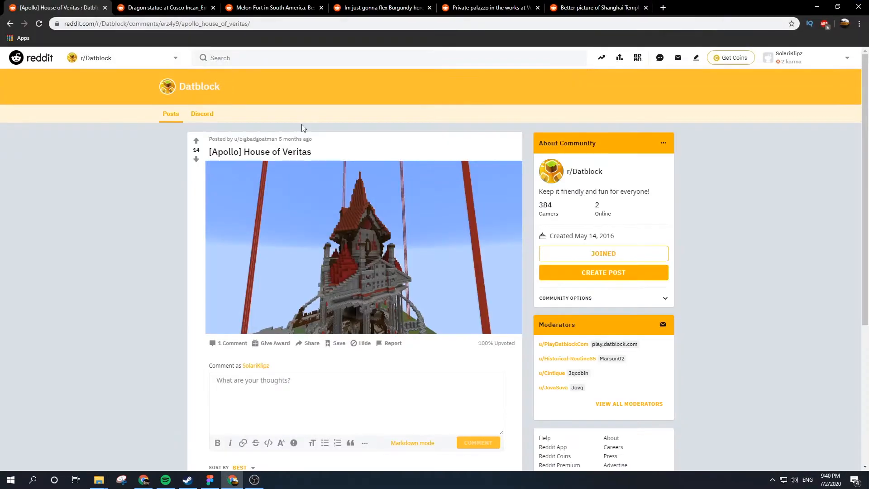
{"action": "scroll", "coordinate": [104, 192], "scroll_direction": "down", "scroll_amount": 1}
{"action": "scroll", "coordinate": [104, 196], "scroll_direction": "up", "scroll_amount": 1}
{"action": "key", "text": "ctrl+Tab"}
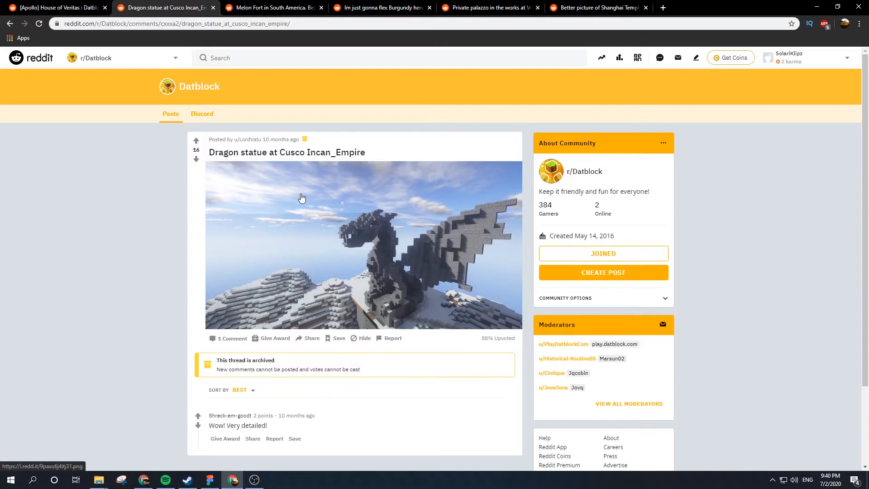
{"action": "key", "text": "ctrl+Tab"}
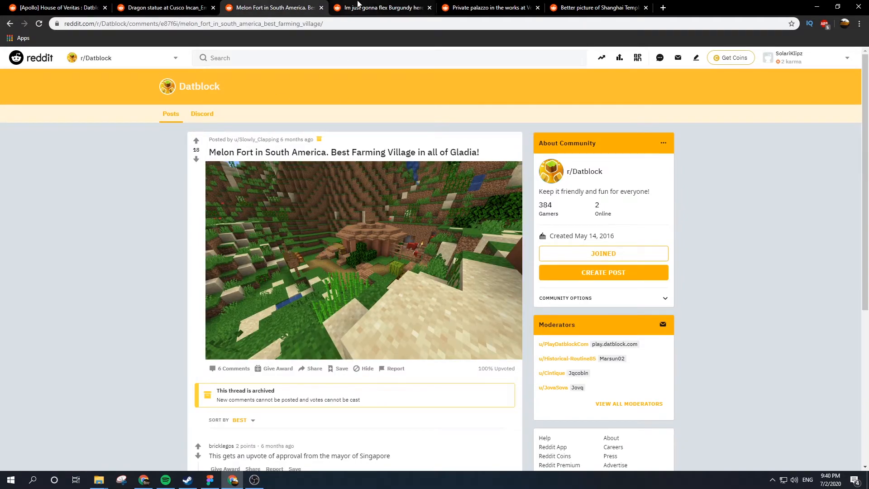
{"action": "left_click", "coordinate": [380, 7]}
{"action": "left_click", "coordinate": [489, 5]}
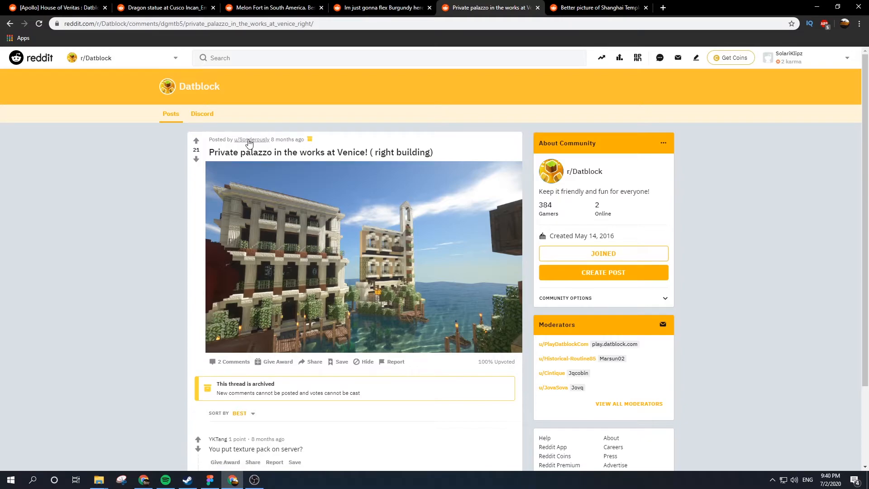
{"action": "mouse_move", "coordinate": [247, 144]}
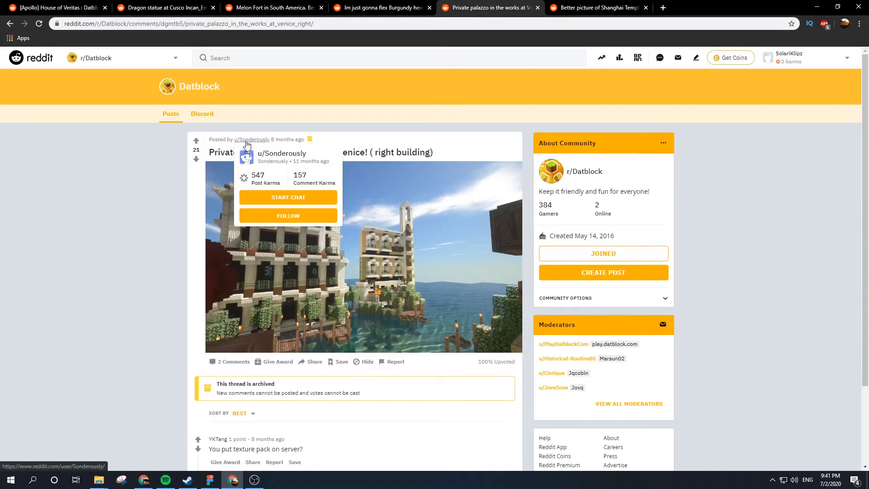
{"action": "left_click", "coordinate": [348, 257]}
{"action": "left_click", "coordinate": [646, 8]}
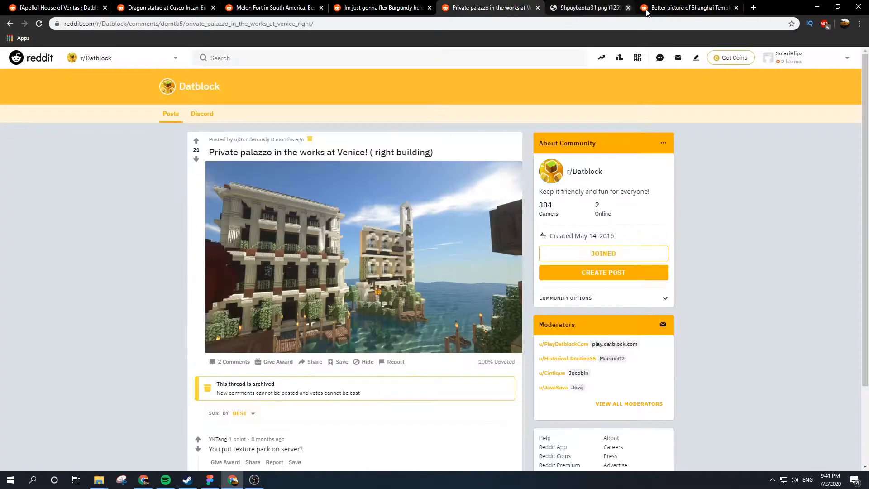
{"action": "left_click", "coordinate": [595, 10]}
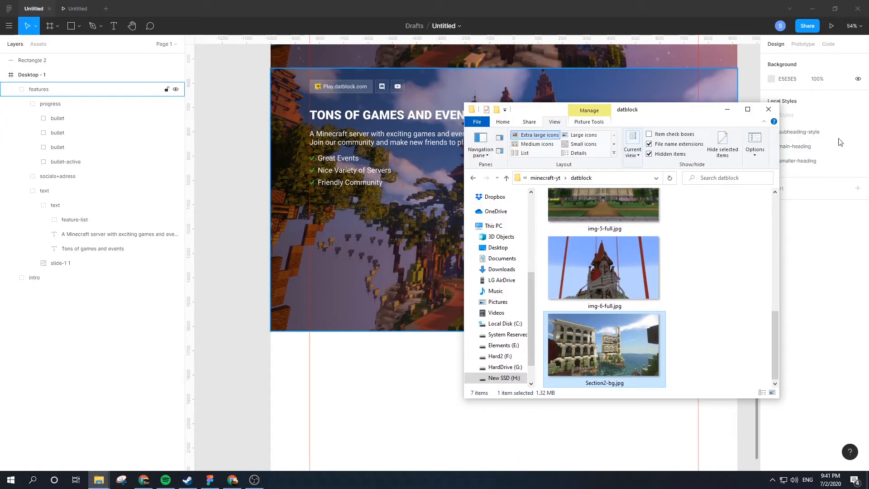
- Return to the design and replace the image fill of the features section's slide-1 1 background with Section2-bg.jpg
{"action": "left_click_drag", "start_coordinate": [681, 112], "coordinate": [682, 89]}
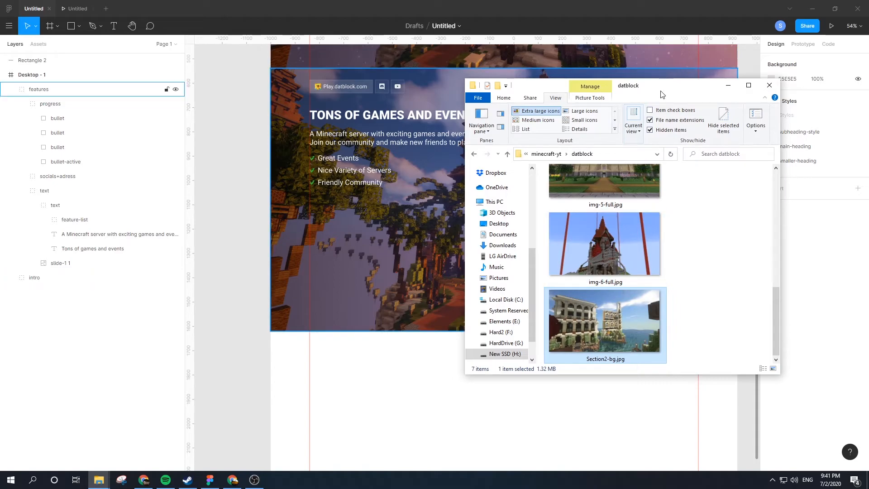
{"action": "left_click", "coordinate": [670, 77]}
{"action": "left_click", "coordinate": [593, 250]}
{"action": "double_click", "coordinate": [553, 239]}
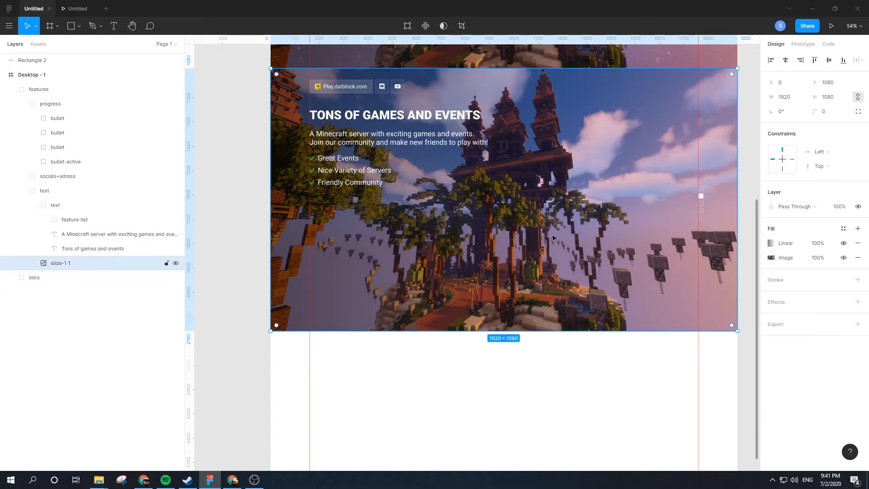
{"action": "double_click", "coordinate": [512, 244]}
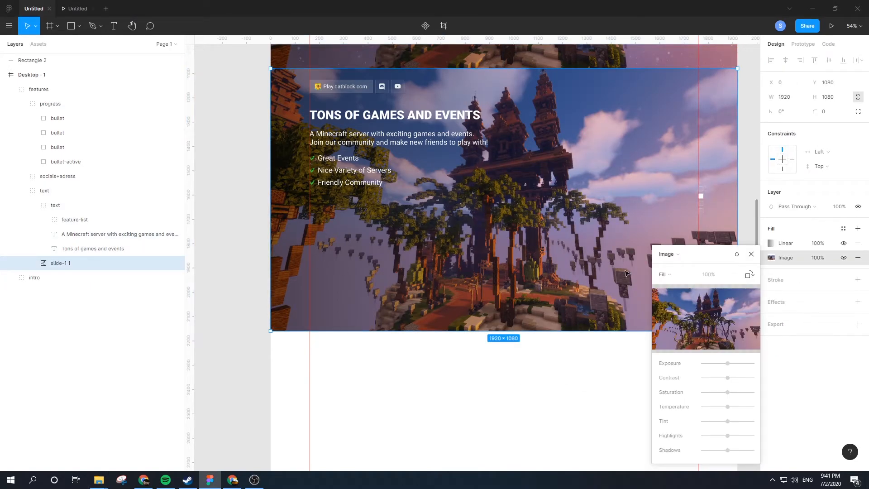
{"action": "left_click_drag", "start_coordinate": [868, 317], "coordinate": [695, 335]}
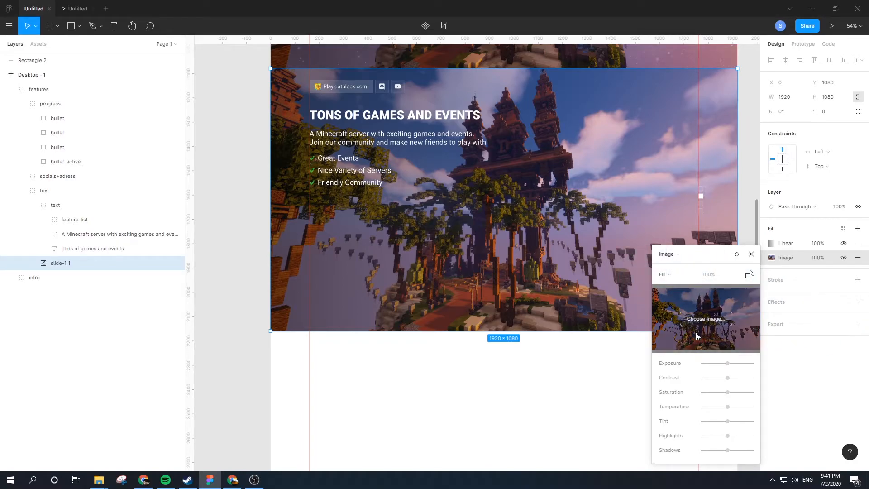
{"action": "left_click", "coordinate": [590, 369]}
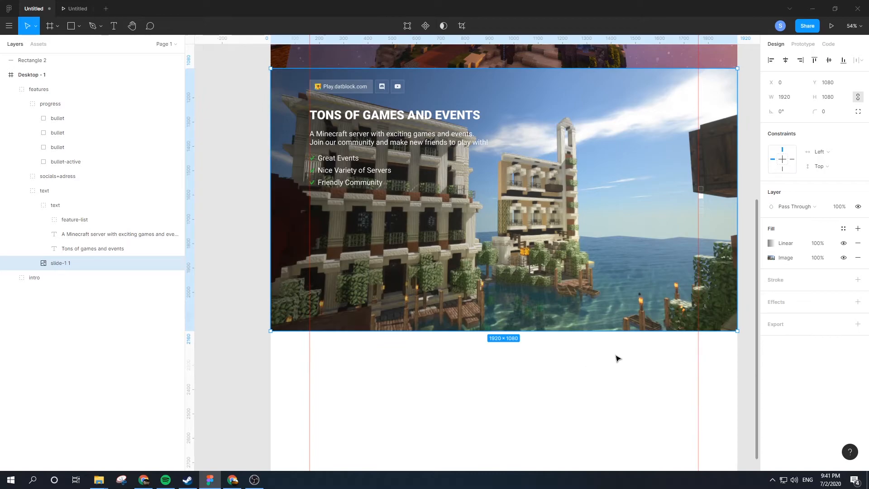
- Slightly lower the exposure of the features section's background image and preview the section in the prototype
{"action": "double_click", "coordinate": [620, 300]}
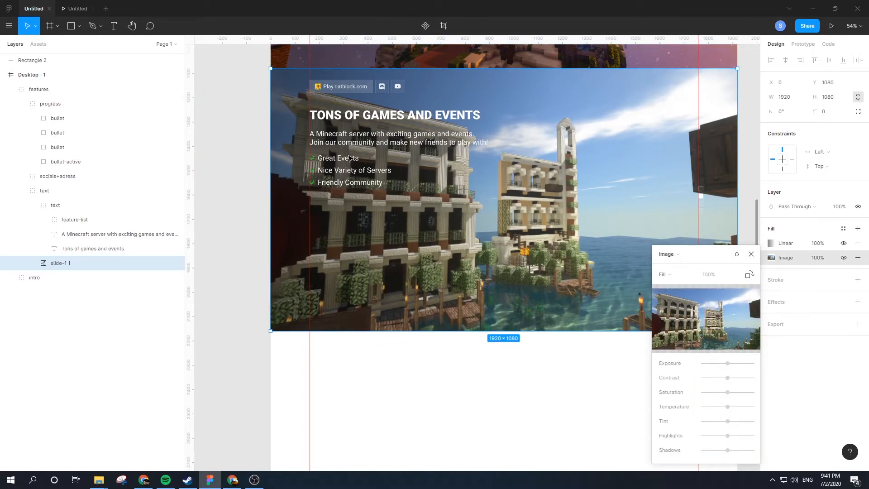
{"action": "left_click_drag", "start_coordinate": [729, 363], "coordinate": [721, 364]}
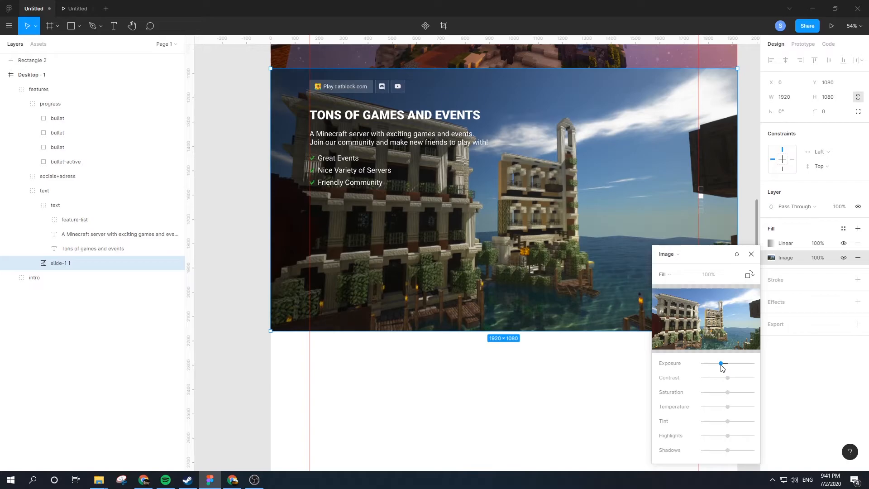
{"action": "key", "text": "Escape"}
{"action": "left_click", "coordinate": [76, 7]}
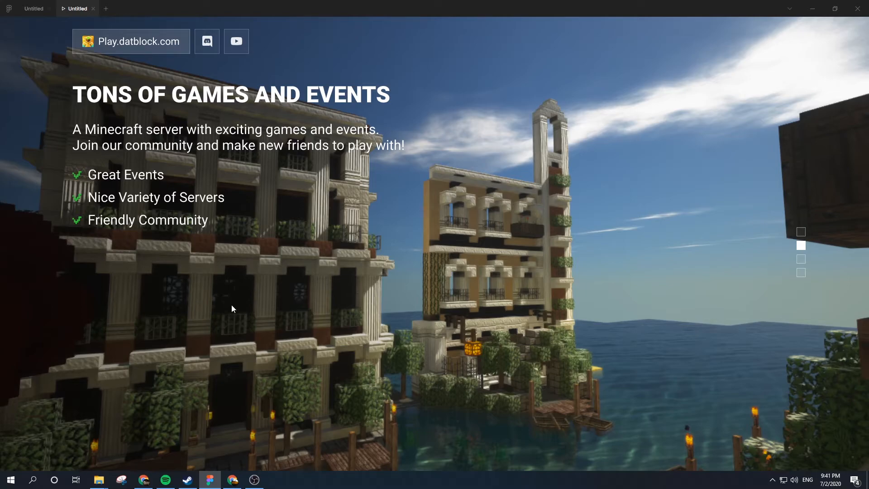
- Return to the design, strongly lower the background image's contrast and preview the section in the prototype
{"action": "left_click", "coordinate": [34, 8]}
{"action": "left_click", "coordinate": [770, 257]}
{"action": "left_click_drag", "start_coordinate": [726, 380], "coordinate": [710, 379]}
{"action": "left_click", "coordinate": [565, 394]}
{"action": "left_click", "coordinate": [565, 395]}
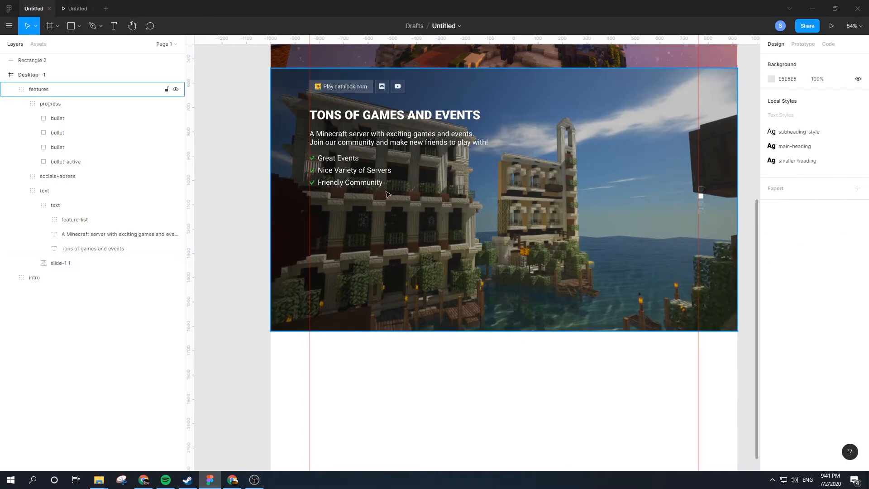
{"action": "left_click", "coordinate": [86, 6]}
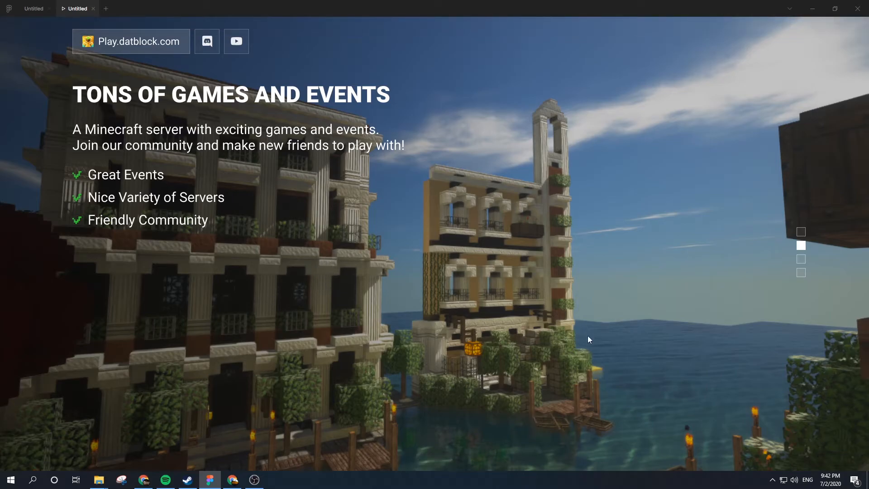
- Raise the background image's contrast to just below neutral and check the page in the prototype
{"action": "left_click", "coordinate": [34, 5]}
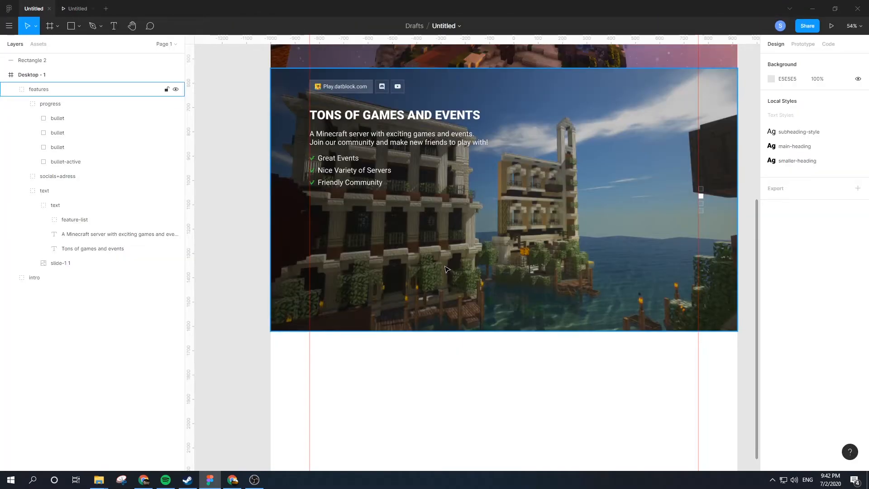
{"action": "double_click", "coordinate": [620, 207], "text": "ctrl"}
{"action": "left_click_drag", "start_coordinate": [710, 378], "coordinate": [723, 377]}
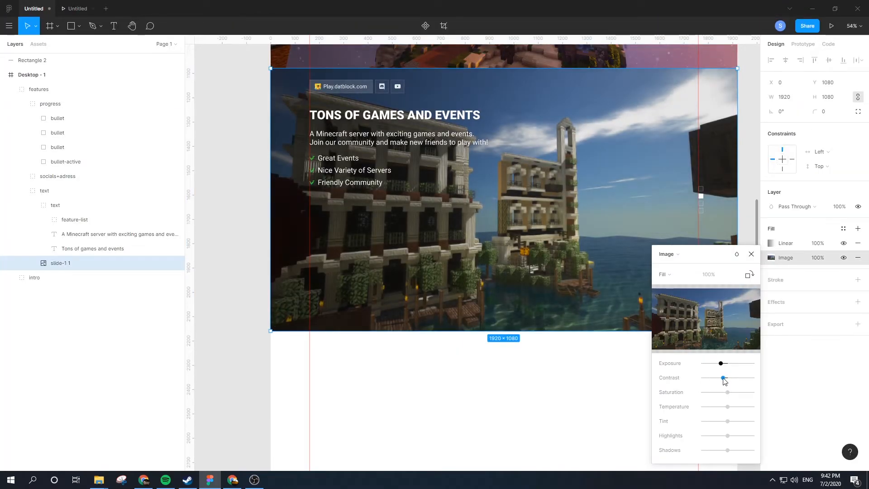
{"action": "left_click", "coordinate": [485, 379]}
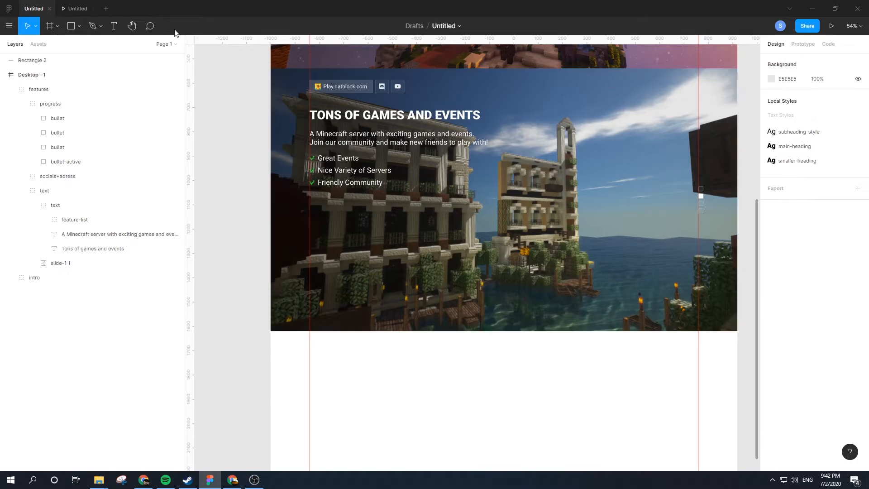
{"action": "left_click", "coordinate": [88, 5]}
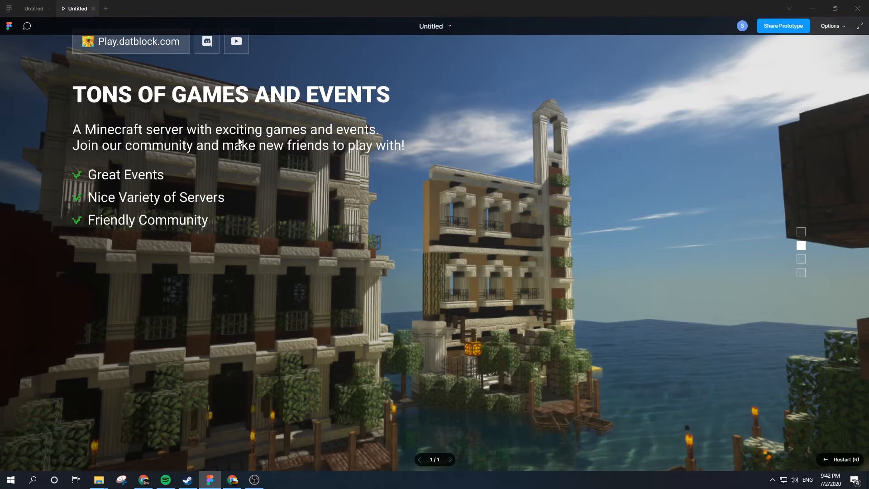
{"action": "scroll", "coordinate": [388, 140], "scroll_direction": "up", "scroll_amount": 4}
{"action": "scroll", "coordinate": [387, 161], "scroll_direction": "down", "scroll_amount": 3}
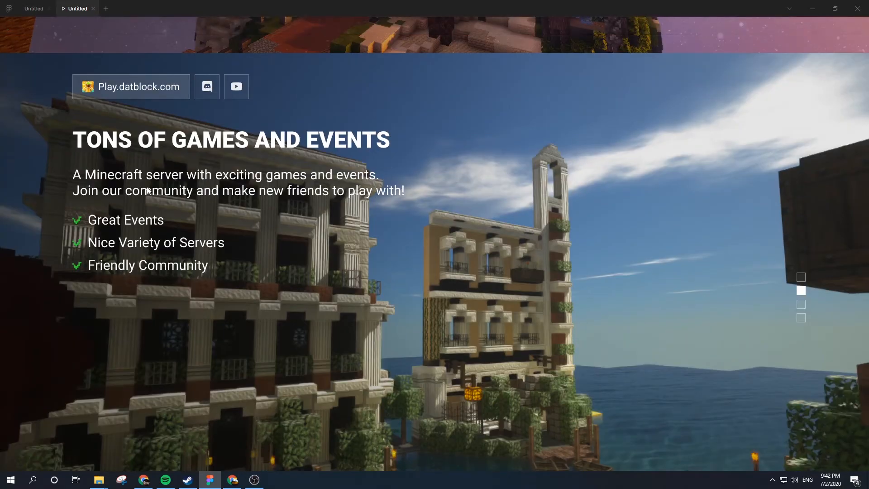
{"action": "scroll", "coordinate": [136, 247], "scroll_direction": "down", "scroll_amount": 1}
- Return to the design and build a row of three 309 × 179 rectangles, 16 px apart, below the feature list from the left guide
{"action": "left_click", "coordinate": [34, 8]}
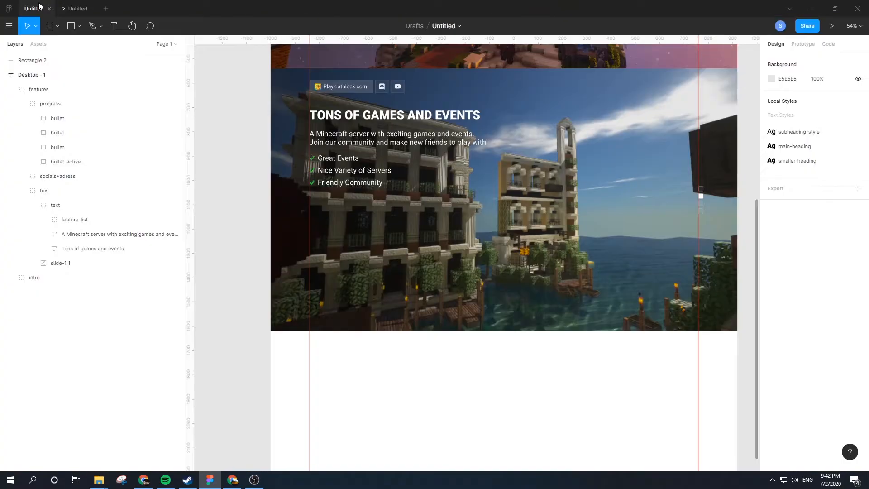
{"action": "left_click_drag", "start_coordinate": [387, 246], "coordinate": [372, 274]}
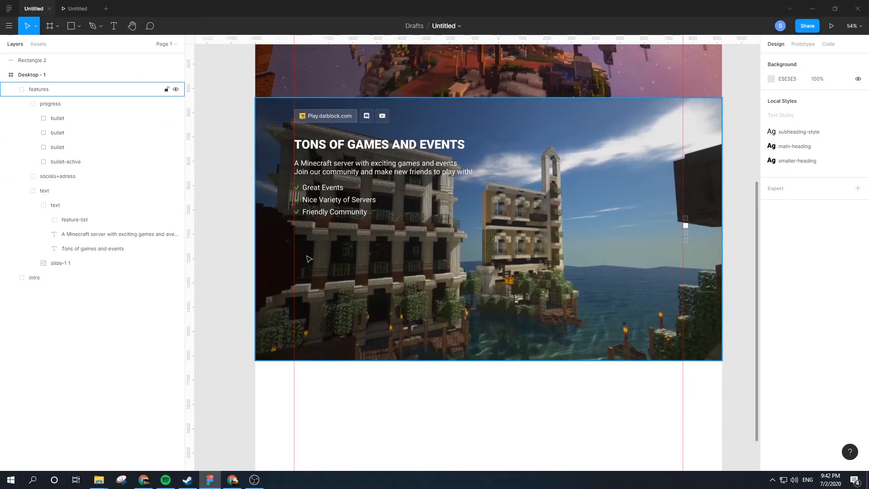
{"action": "left_click", "coordinate": [71, 26]}
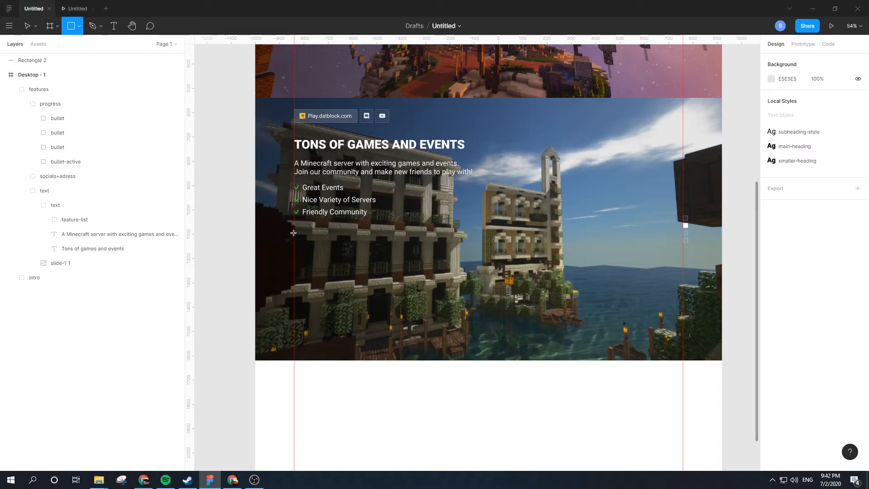
{"action": "mouse_move", "coordinate": [294, 243]}
{"action": "left_mouse_down"}
{"action": "mouse_move", "coordinate": [369, 286]}
{"action": "mouse_move", "coordinate": [400, 273]}
{"action": "left_mouse_up"}
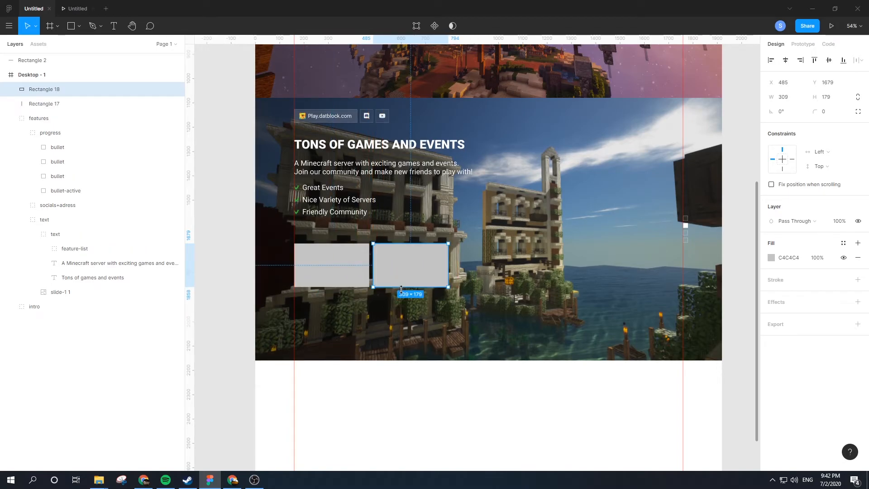
{"action": "key", "text": "ctrl+d"}
- Duplicate the three rectangles as a second row directly below the first
{"action": "left_click", "coordinate": [398, 273], "text": "shift"}
{"action": "left_click", "coordinate": [328, 275], "text": "shift"}
{"action": "left_click_drag", "start_coordinate": [348, 273], "coordinate": [359, 318]}
{"action": "key", "text": "ctrl+z"}
{"action": "key", "text": "ctrl+d"}
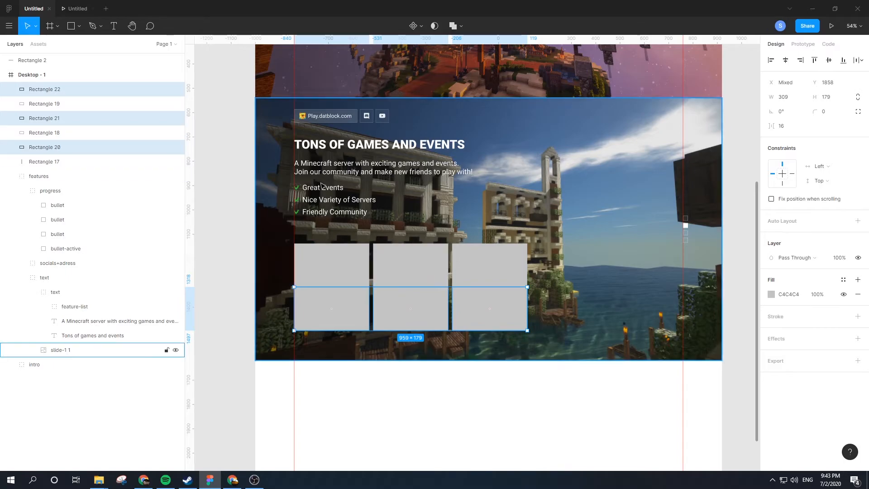
- Select the three lower rectangles and nudge them down to Y 1873, leaving a 15 px gap below the upper row
{"action": "left_click", "coordinate": [322, 186], "text": "ctrl"}
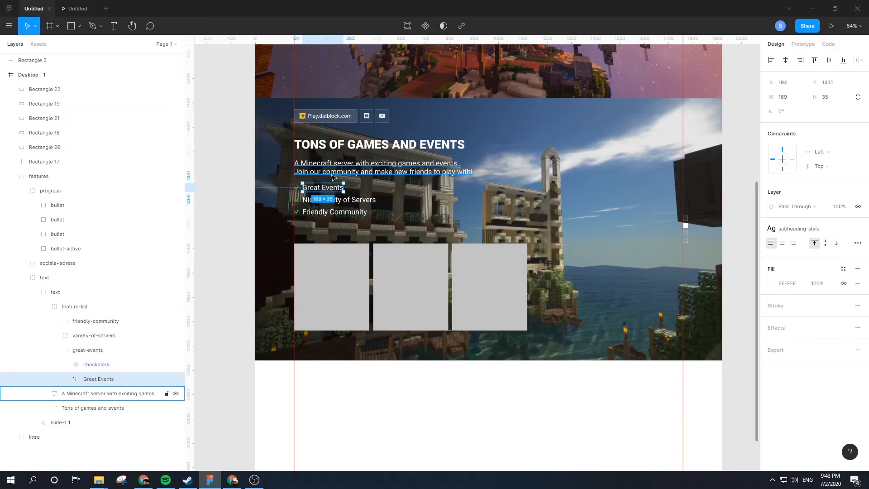
{"action": "left_click", "coordinate": [353, 303]}
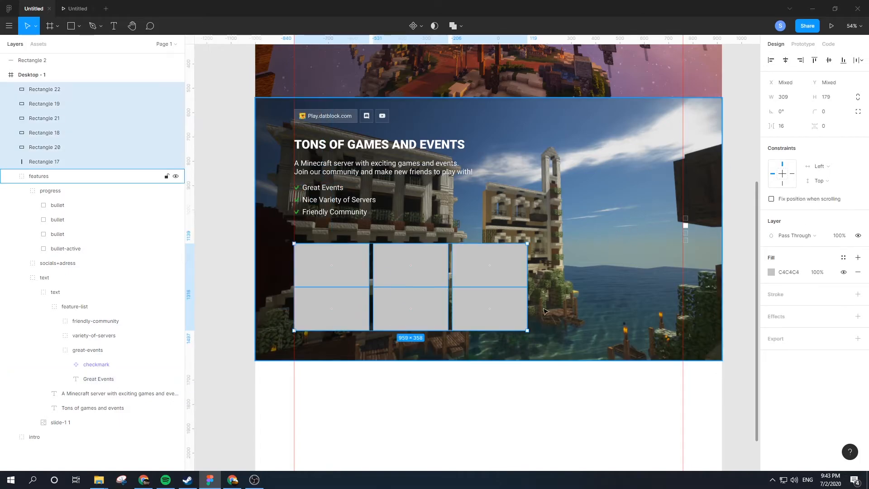
{"action": "left_click", "coordinate": [481, 314]}
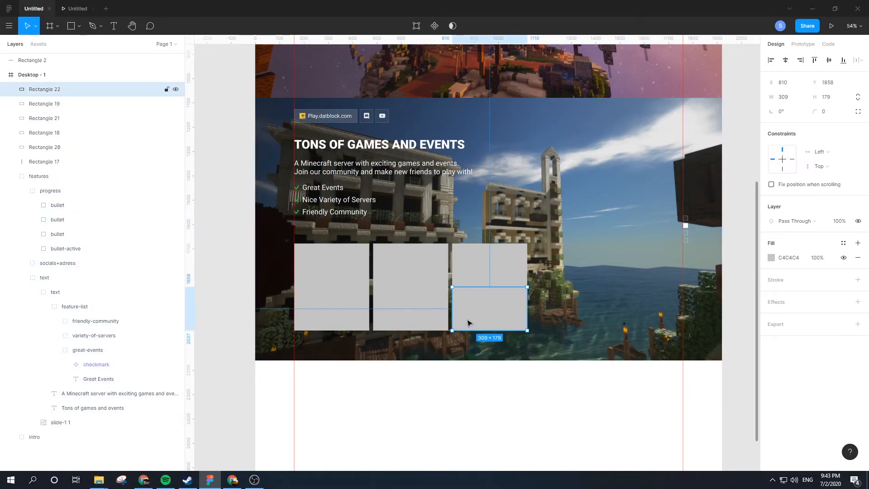
{"action": "left_click", "coordinate": [421, 316], "text": "shift"}
{"action": "left_click", "coordinate": [353, 312], "text": "shift"}
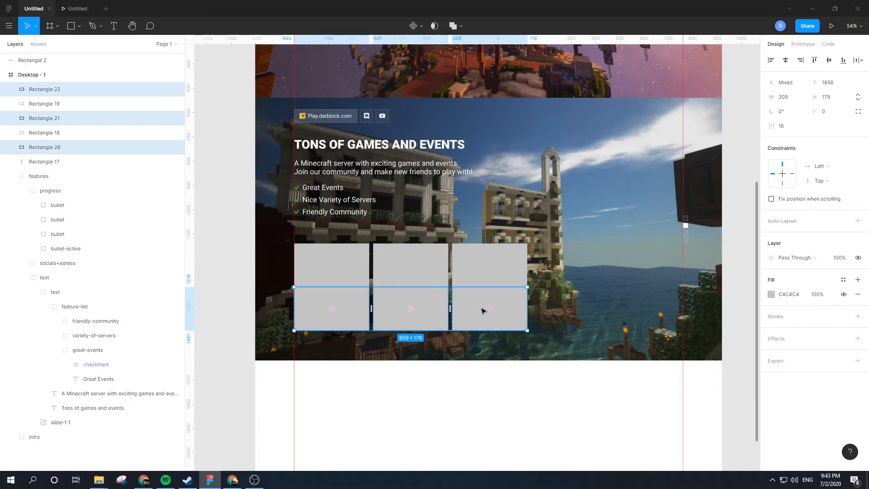
{"action": "left_click_drag", "start_coordinate": [482, 309], "coordinate": [482, 311]}
{"action": "scroll", "coordinate": [457, 295], "scroll_direction": "up", "scroll_amount": 5}
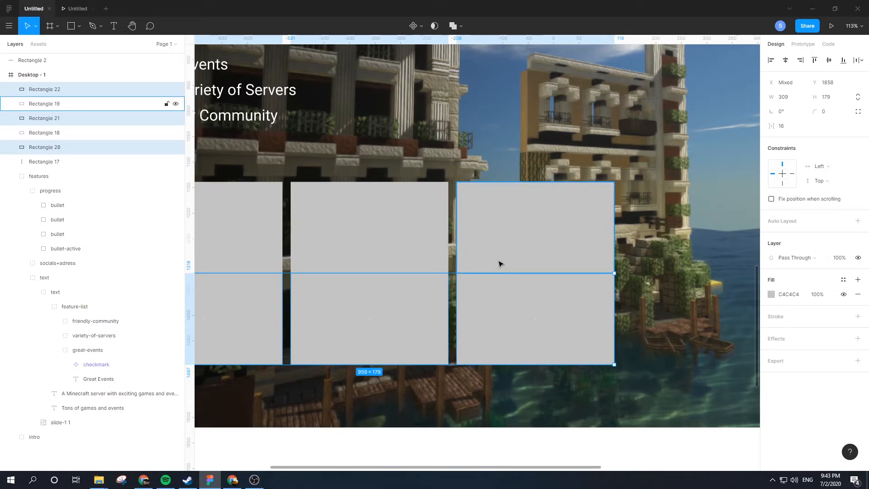
{"action": "key", "text": "shift+Down"}
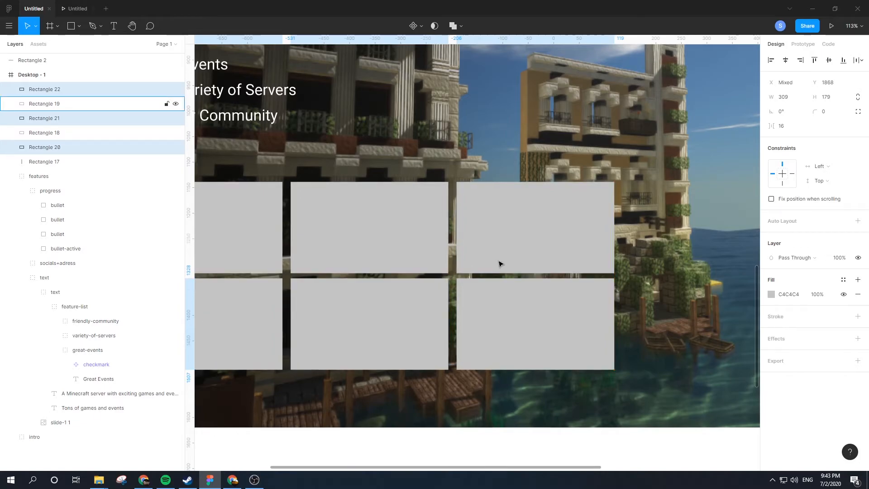
{"action": "key", "text": "Down"}
{"action": "key", "text": "Down"}
{"action": "key", "text": "Down"}
{"action": "key", "text": "Down"}
{"action": "key", "text": "Down"}
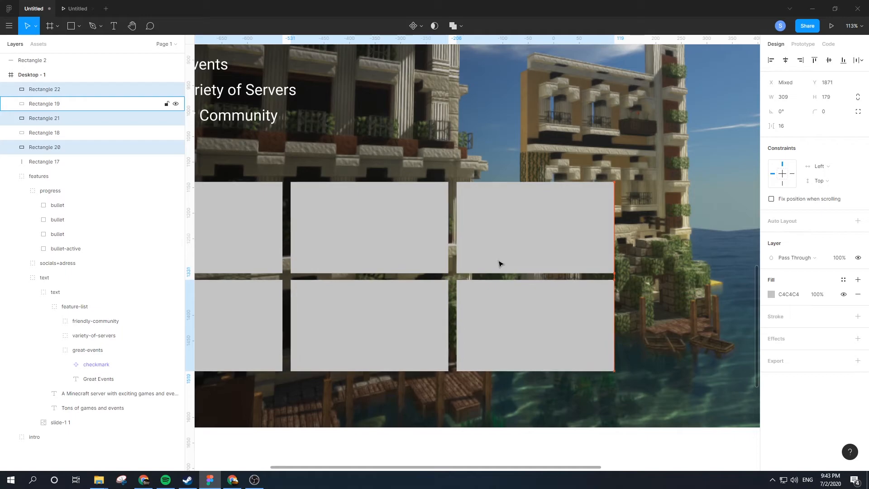
- Compare the gaps between the rectangles and set the horizontal spacing of all six to 15
{"action": "scroll", "coordinate": [446, 288], "scroll_direction": "down", "scroll_amount": 5}
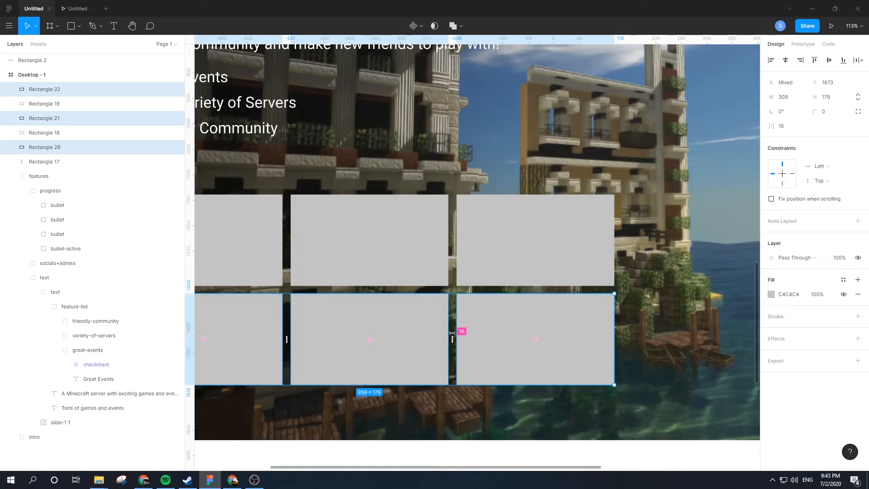
{"action": "scroll", "coordinate": [450, 311], "scroll_direction": "up", "scroll_amount": 10}
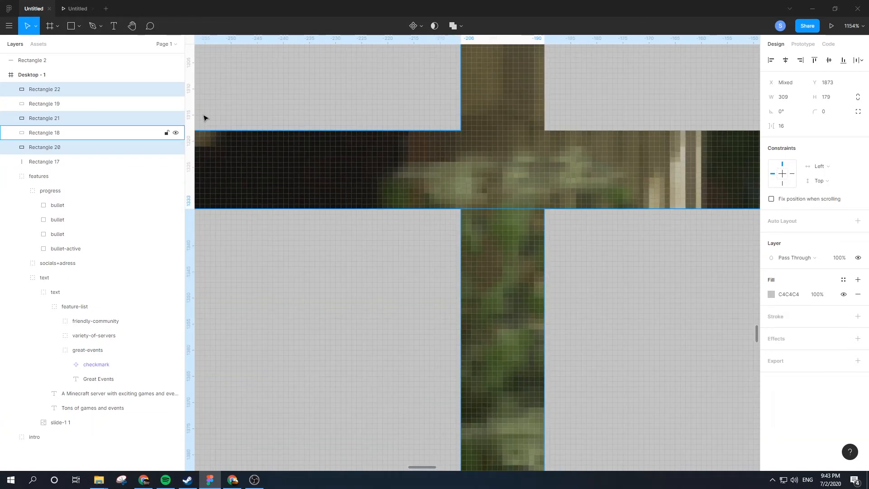
{"action": "left_click_drag", "start_coordinate": [508, 133], "coordinate": [190, 170]}
{"action": "scroll", "coordinate": [418, 180], "scroll_direction": "down", "scroll_amount": 4}
{"action": "scroll", "coordinate": [422, 180], "scroll_direction": "down", "scroll_amount": 13}
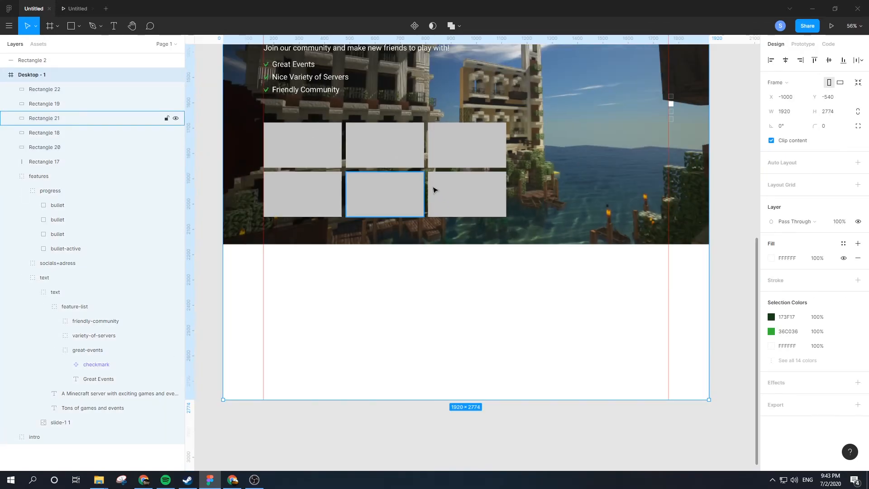
{"action": "left_click", "coordinate": [443, 194]}
{"action": "left_click", "coordinate": [388, 201], "text": "shift"}
{"action": "left_click", "coordinate": [321, 192], "text": "shift"}
{"action": "left_click", "coordinate": [323, 148], "text": "shift"}
{"action": "left_click", "coordinate": [384, 145], "text": "shift"}
{"action": "left_click", "coordinate": [469, 145], "text": "shift"}
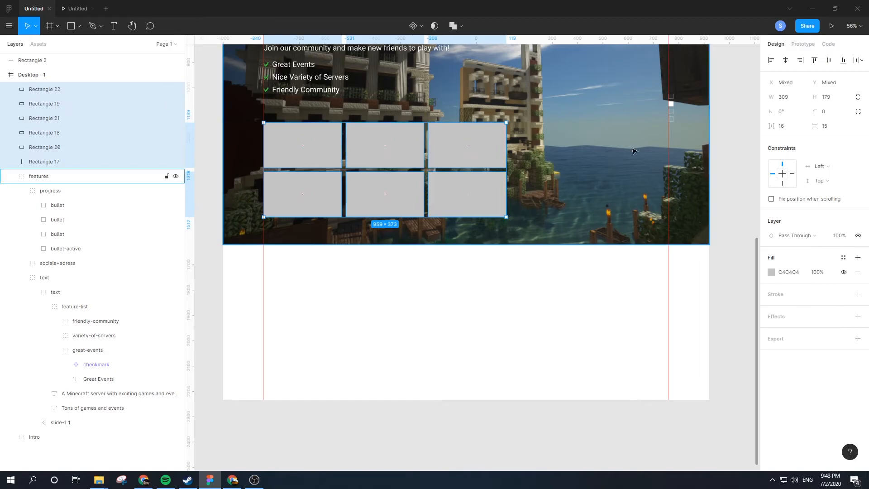
{"action": "left_click", "coordinate": [781, 126]}
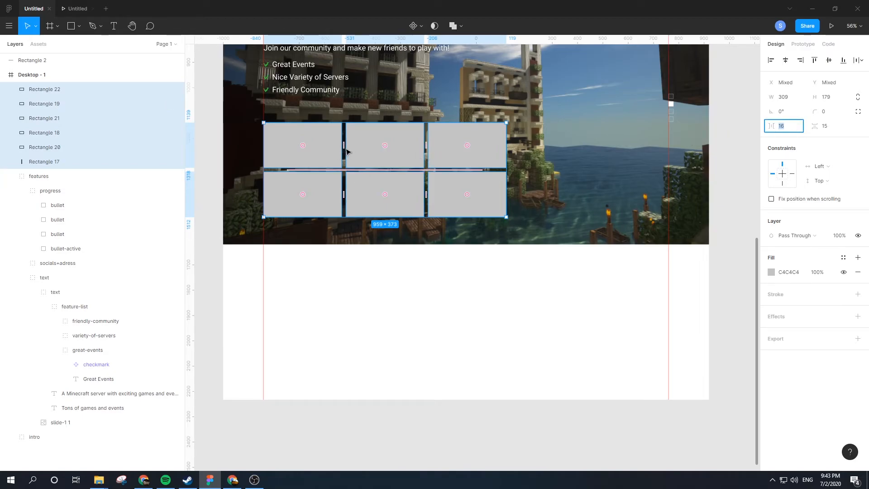
{"action": "type", "text": "15"}
{"action": "key", "text": "Return"}
{"action": "left_click", "coordinate": [415, 307]}
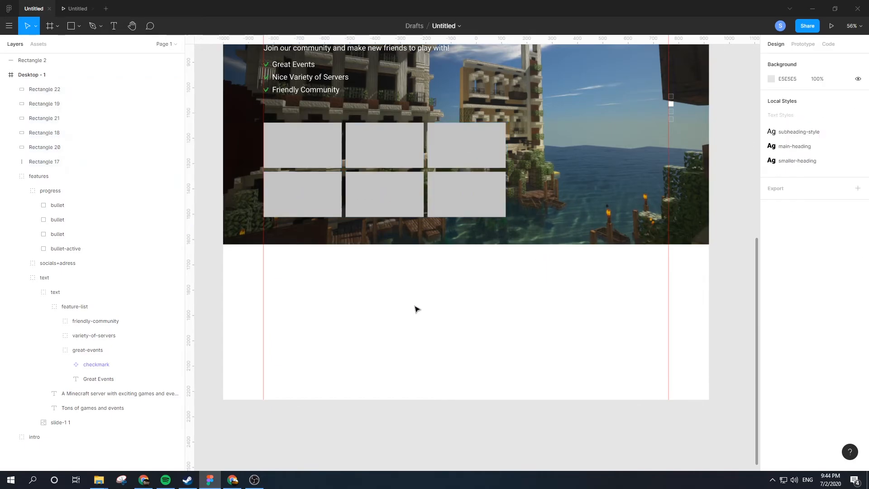
- Select all six rectangles together to check the grid's overall size and spacing
{"action": "scroll", "coordinate": [376, 153], "scroll_direction": "up", "scroll_amount": 3}
{"action": "left_click", "coordinate": [285, 223]}
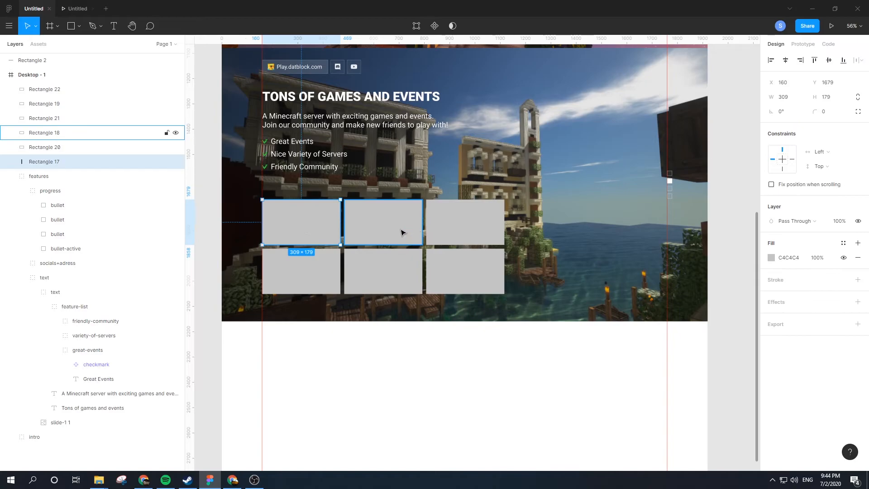
{"action": "left_click", "coordinate": [408, 229], "text": "shift"}
{"action": "left_click", "coordinate": [455, 233], "text": "shift"}
{"action": "left_click", "coordinate": [457, 278], "text": "shift"}
{"action": "left_click", "coordinate": [382, 279], "text": "shift"}
{"action": "left_click", "coordinate": [286, 285], "text": "shift"}
{"action": "mouse_move", "coordinate": [305, 283]}
{"action": "left_mouse_down"}
{"action": "mouse_move", "coordinate": [308, 269]}
{"action": "mouse_move", "coordinate": [302, 285]}
{"action": "left_mouse_up"}
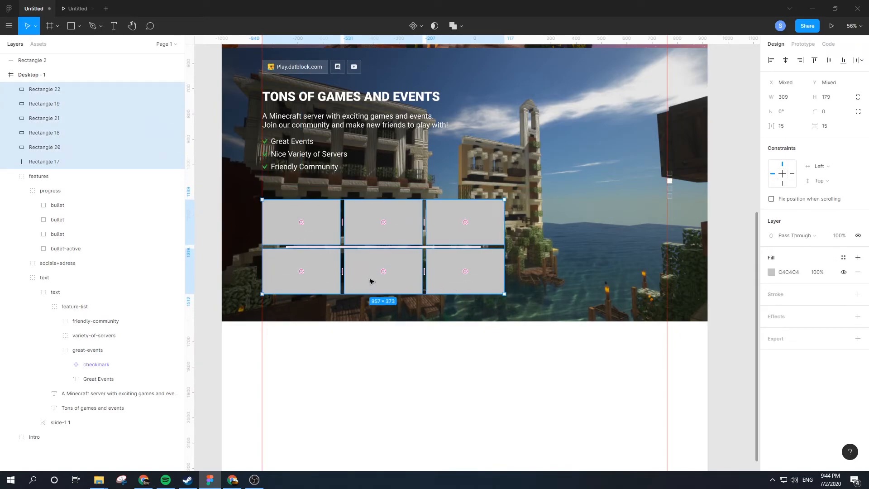
- Switch the first upper rectangle's fill to an image fill and remove its grey C4C4C4 fill
{"action": "left_click", "coordinate": [294, 233]}
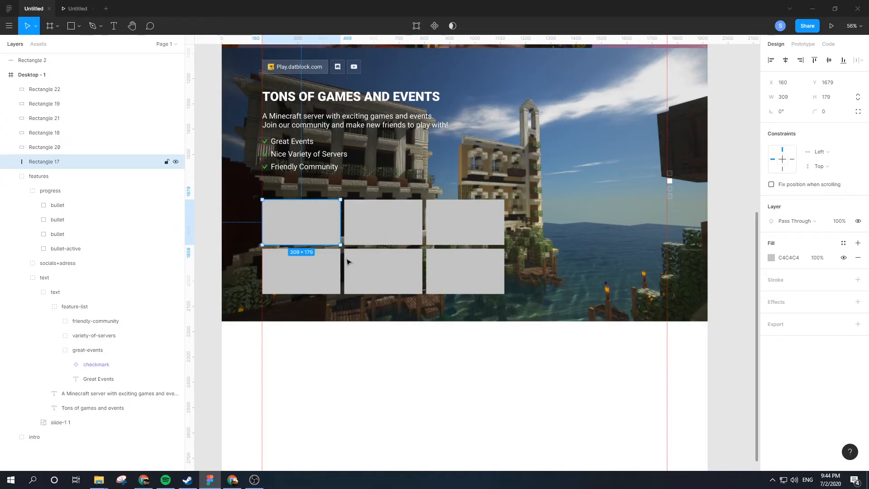
{"action": "left_click", "coordinate": [857, 243]}
{"action": "left_click", "coordinate": [771, 258]}
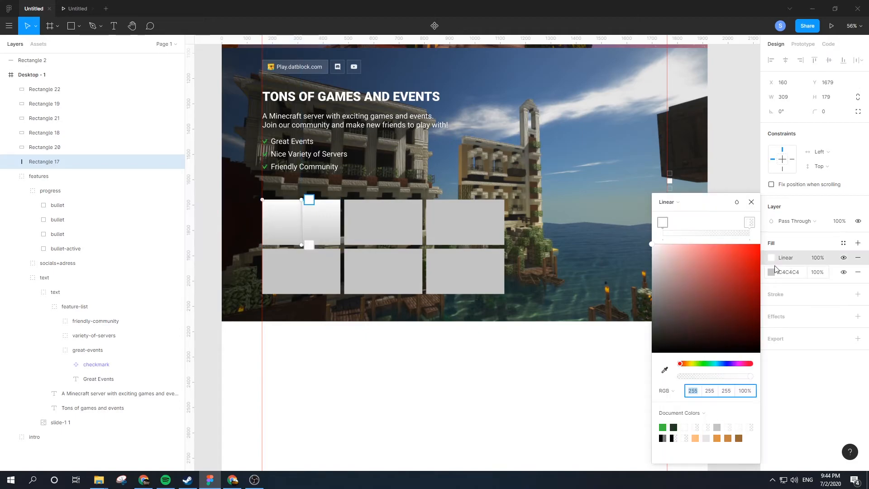
{"action": "left_click", "coordinate": [676, 201]}
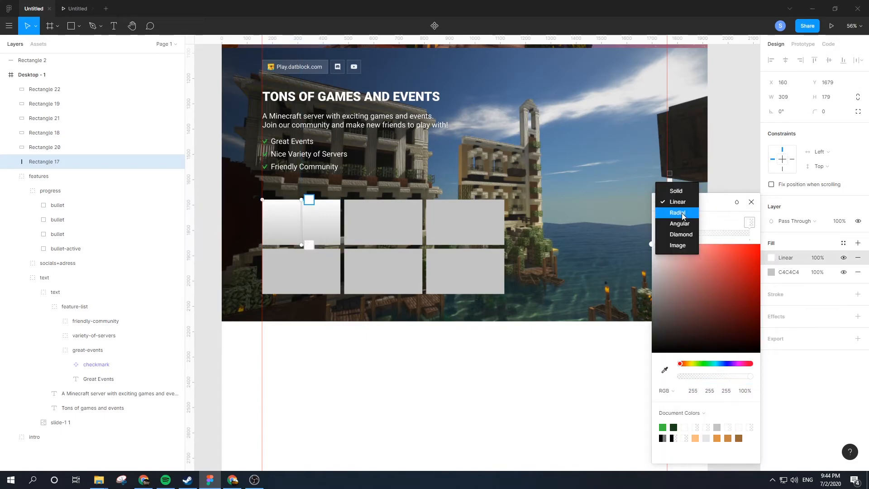
{"action": "left_click", "coordinate": [678, 245]}
{"action": "left_click", "coordinate": [857, 272]}
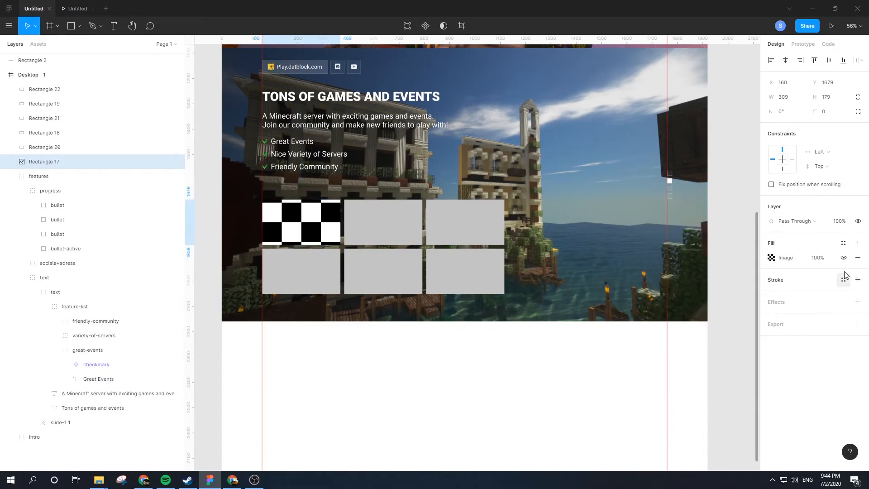
{"action": "left_click", "coordinate": [771, 258]}
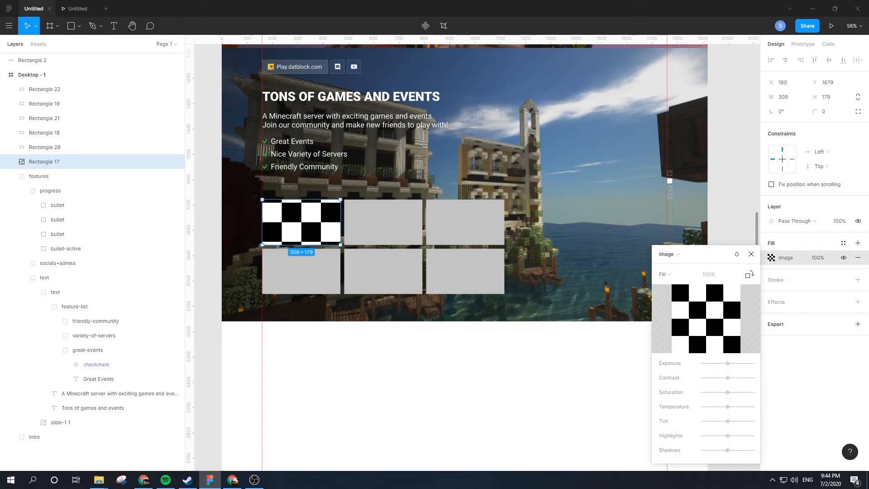
- Fill the first tile with the forest image and the tile beside it with the temple image, removing the remaining grey rectangles
{"action": "key", "text": "alt+Tab"}
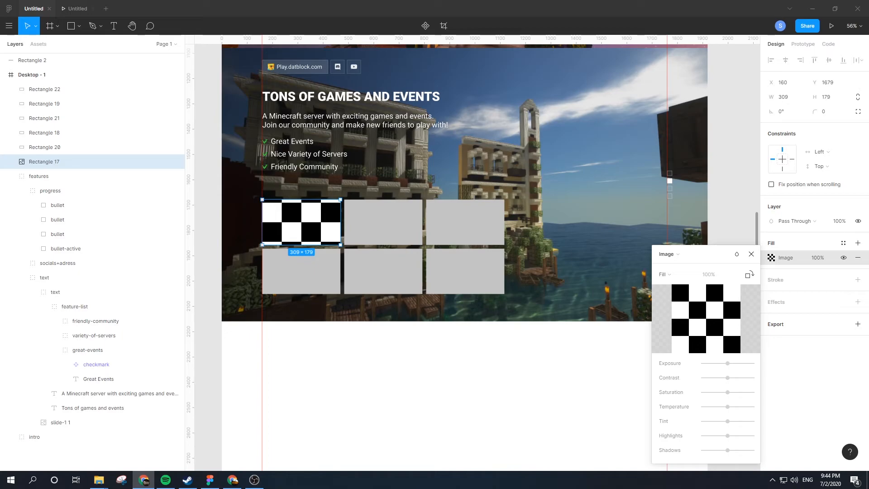
{"action": "left_click", "coordinate": [99, 479]}
{"action": "left_click_drag", "start_coordinate": [240, 220], "coordinate": [720, 328]}
{"action": "left_click", "coordinate": [483, 102]}
{"action": "left_click", "coordinate": [383, 223], "text": "shift"}
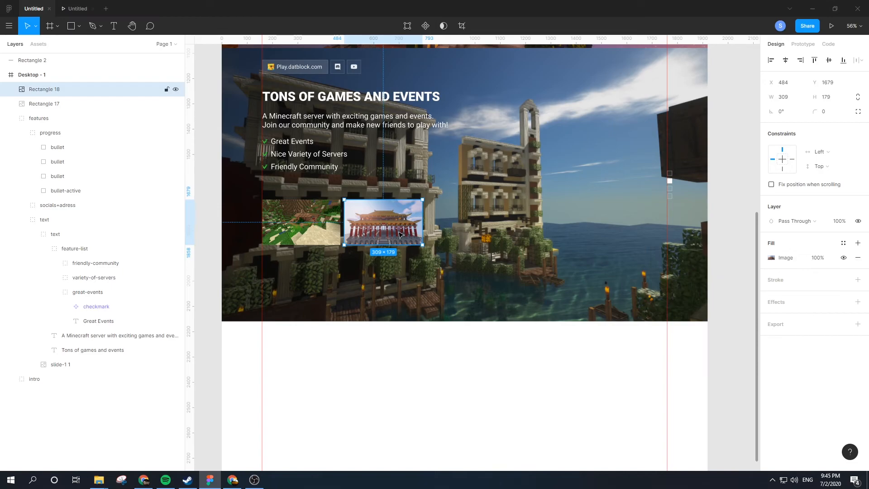
- Duplicate the temple tile as a third tile with 15 px spacing, and copy all three as a second row at Y 1873
{"action": "key", "text": "ctrl+d"}
{"action": "left_click", "coordinate": [312, 226], "text": "shift"}
{"action": "left_click", "coordinate": [383, 226], "text": "shift"}
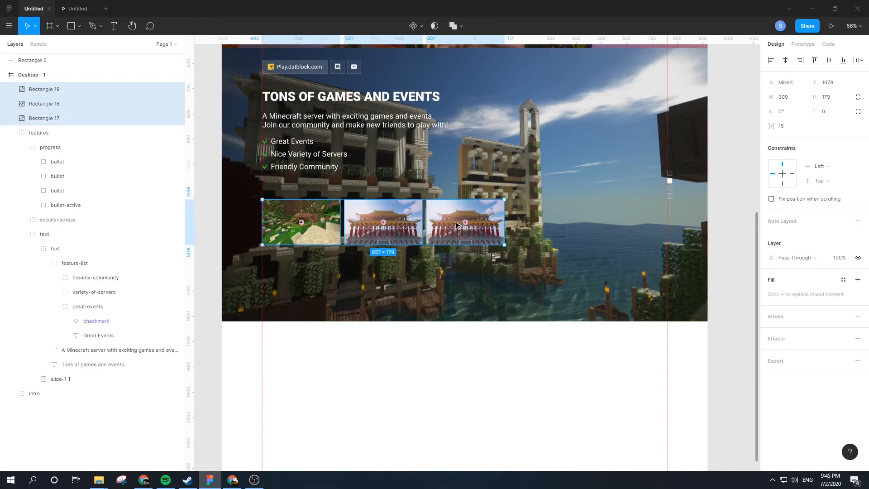
{"action": "left_click_drag", "start_coordinate": [457, 225], "coordinate": [464, 274]}
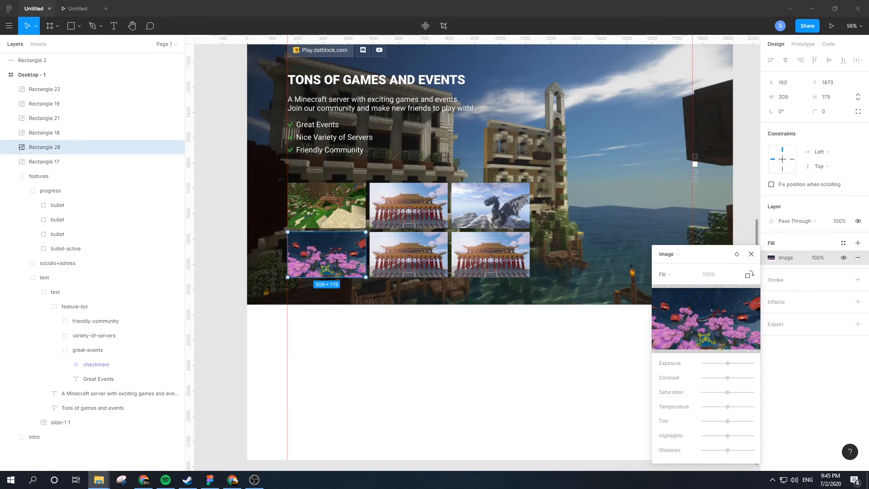
- Replace the image fills of the lower row's second and third tiles with the mansion garden and red-roofed tower images
{"action": "left_click", "coordinate": [409, 254]}
{"action": "left_click", "coordinate": [770, 257]}
{"action": "left_click", "coordinate": [490, 254]}
{"action": "left_click", "coordinate": [771, 258]}
{"action": "left_click", "coordinate": [542, 353]}
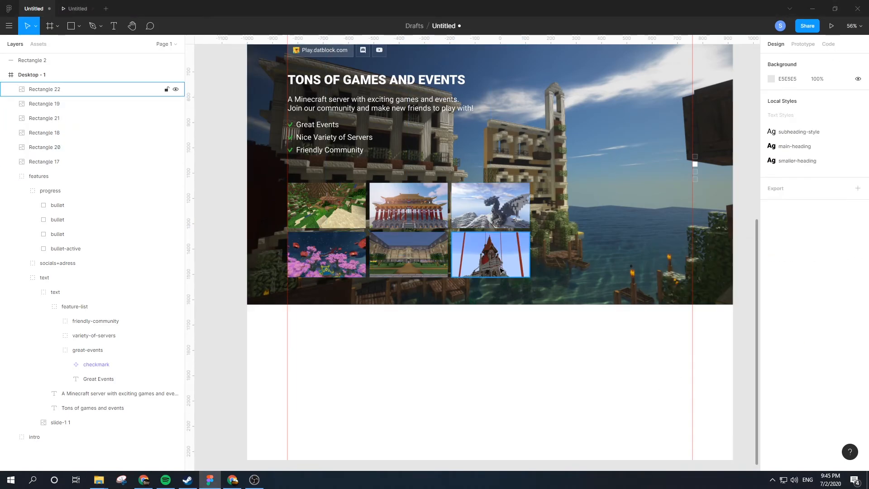
- Select all six image tiles and group them
{"action": "left_click", "coordinate": [498, 269]}
{"action": "left_click", "coordinate": [409, 260], "text": "shift"}
{"action": "left_click", "coordinate": [332, 256], "text": "shift"}
{"action": "left_click", "coordinate": [330, 210], "text": "shift"}
{"action": "left_click", "coordinate": [407, 208], "text": "shift"}
{"action": "left_click", "coordinate": [487, 209], "text": "shift"}
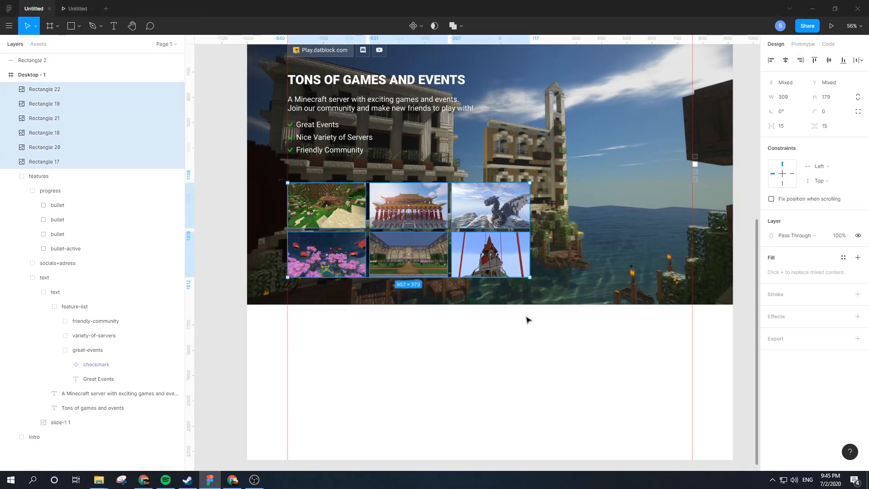
{"action": "key", "text": "ctrl+g"}
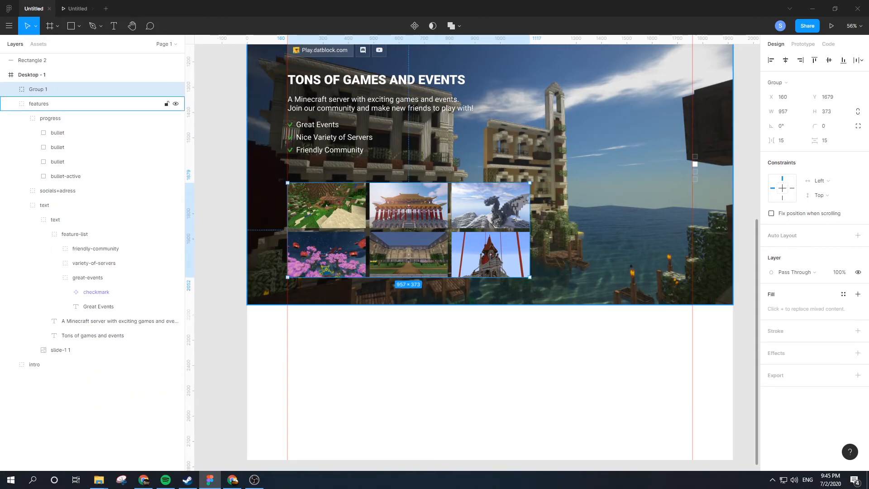
{"action": "key", "text": "alt+Tab"}
{"action": "key", "text": "alt"}
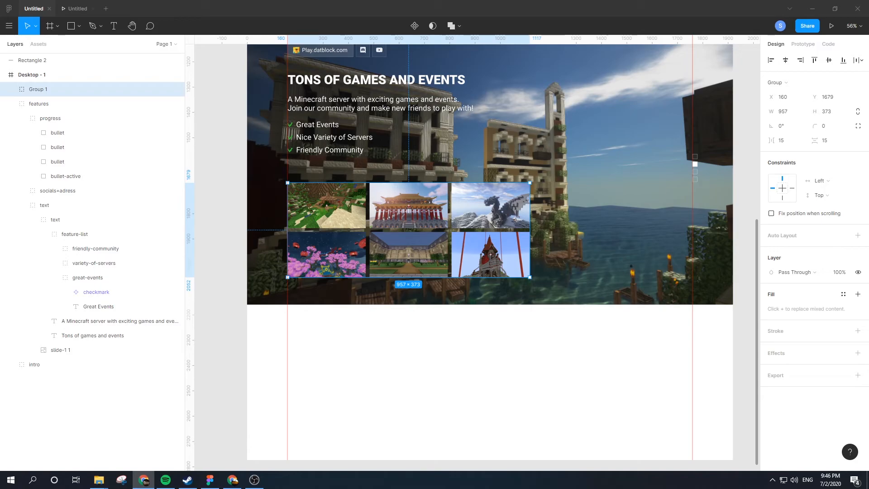
{"action": "key", "text": "alt+Tab"}
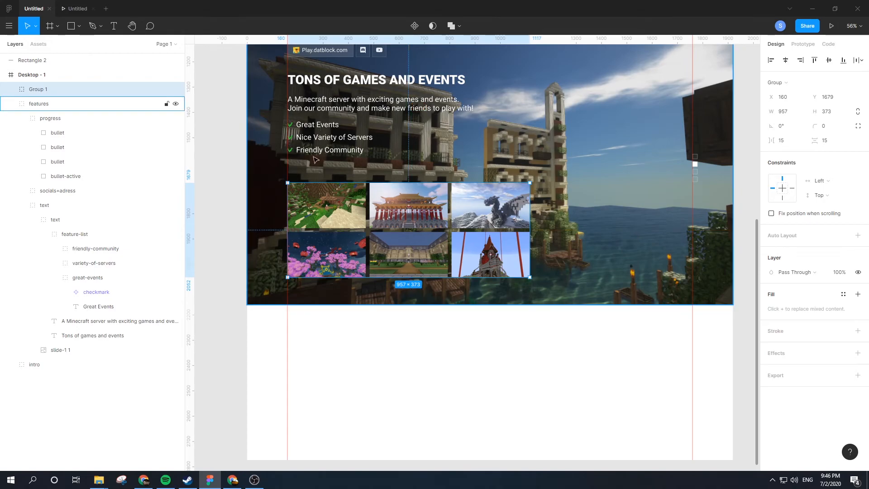
- Move the image group up to Y 1566 so it touches the underside of the Friendly Community line
{"action": "left_click", "coordinate": [337, 151], "text": "ctrl"}
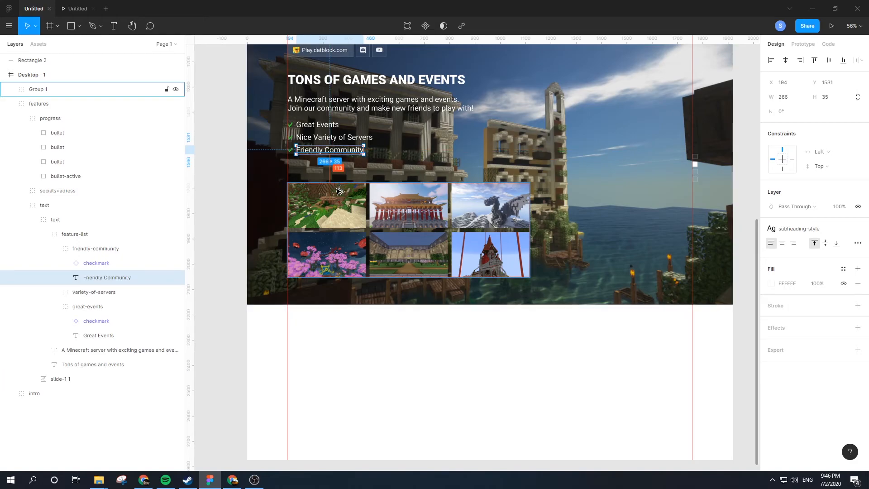
{"action": "left_click", "coordinate": [366, 226]}
{"action": "left_click_drag", "start_coordinate": [348, 222], "coordinate": [349, 195]}
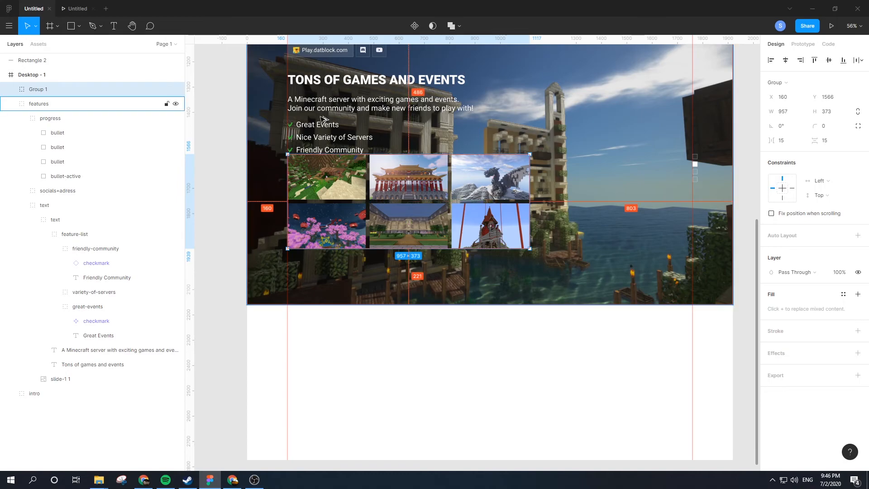
- Check the gap between heading and paragraph, and nudge the image group down 90 px to Y 1656
{"action": "left_click", "coordinate": [320, 102], "text": "ctrl"}
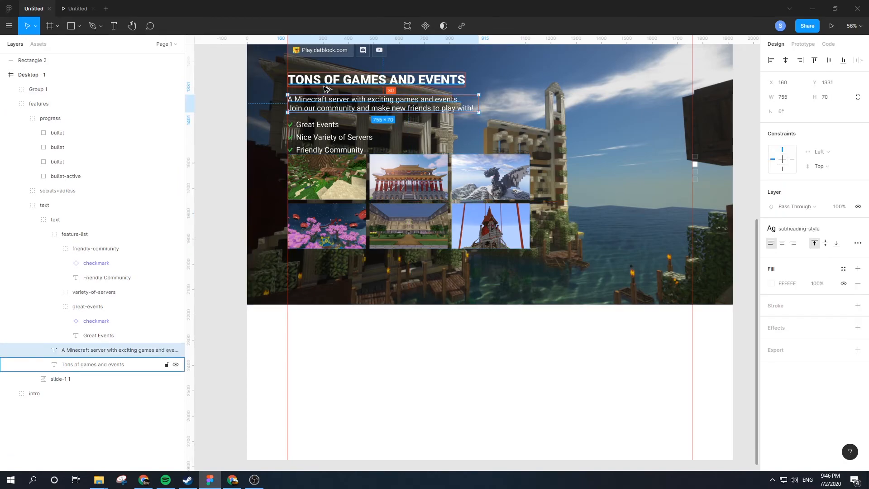
{"action": "left_click", "coordinate": [353, 185]}
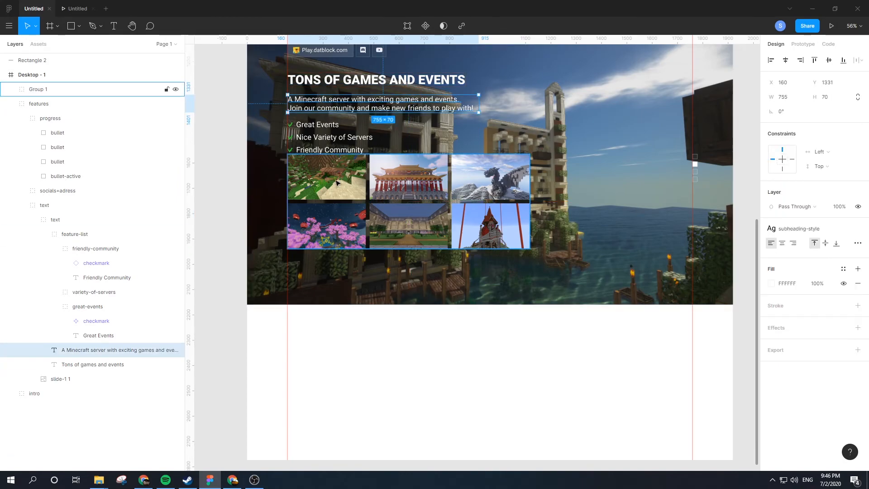
{"action": "key", "text": "shift+Down"}
{"action": "key", "text": "shift+Down"}
{"action": "key", "text": "shift+Down"}
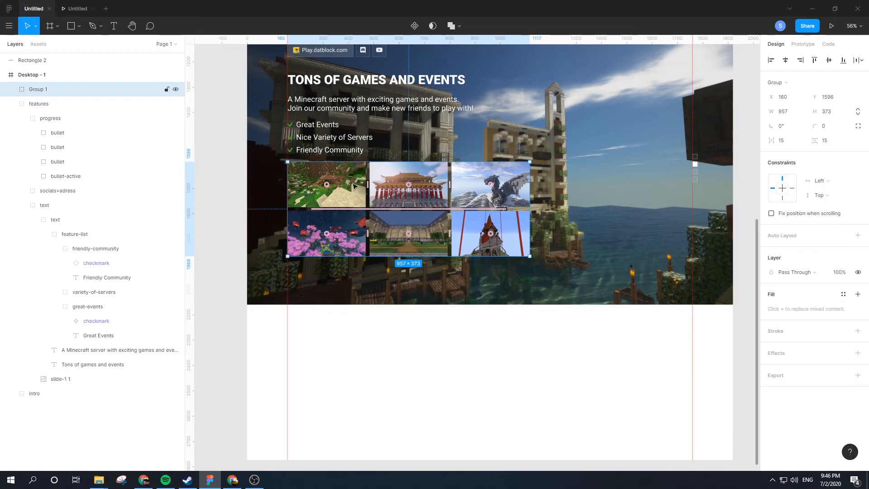
{"action": "key", "text": "shift+Down"}
{"action": "key", "text": "shift+Down"}
{"action": "key", "text": "shift+Down"}
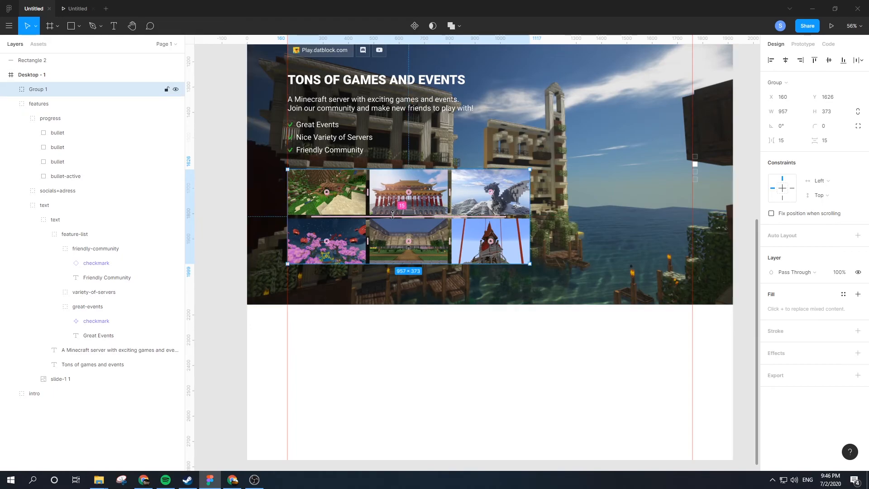
{"action": "key", "text": "shift+Down"}
{"action": "key", "text": "shift+Down"}
{"action": "key", "text": "shift+Down"}
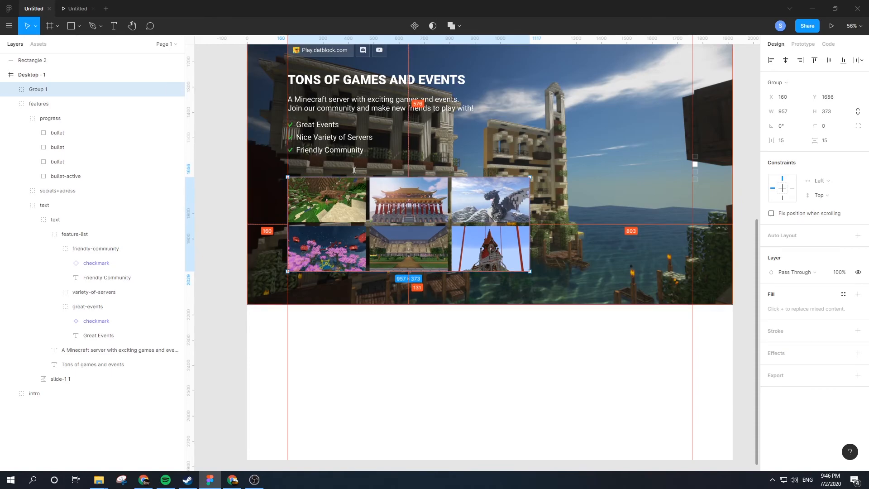
- Preview the features section in the prototype to check the image grid's placement
{"action": "scroll", "coordinate": [308, 226], "scroll_direction": "up", "scroll_amount": 3}
{"action": "scroll", "coordinate": [307, 228], "scroll_direction": "down", "scroll_amount": 3}
{"action": "left_click", "coordinate": [78, 9]}
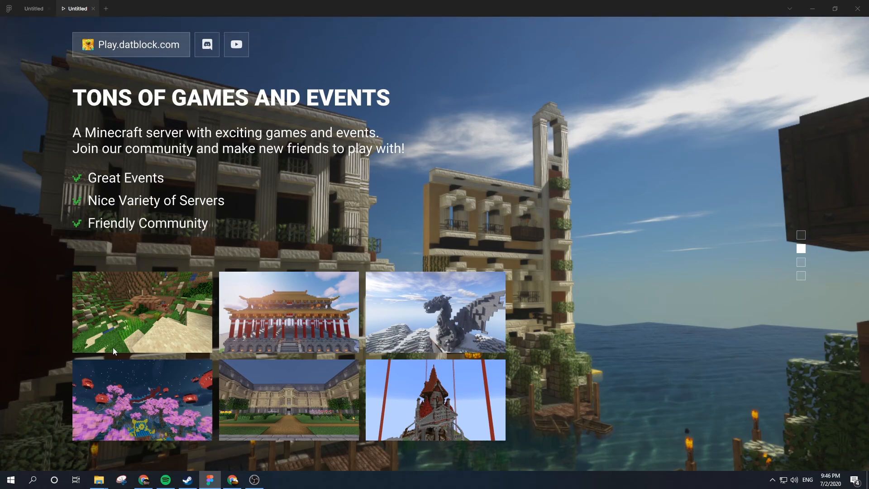
{"action": "left_click", "coordinate": [34, 9]}
- Fine-tune the image group's position to X 160, Y 1654, undoing the accidental sideways shift
{"action": "scroll", "coordinate": [298, 216], "scroll_direction": "up", "scroll_amount": 3}
{"action": "scroll", "coordinate": [298, 217], "scroll_direction": "down", "scroll_amount": 3}
{"action": "scroll", "coordinate": [297, 214], "scroll_direction": "up", "scroll_amount": 4}
{"action": "left_click_drag", "start_coordinate": [277, 206], "coordinate": [280, 206]}
{"action": "key", "text": "ctrl+z"}
{"action": "left_click_drag", "start_coordinate": [331, 200], "coordinate": [332, 199]}
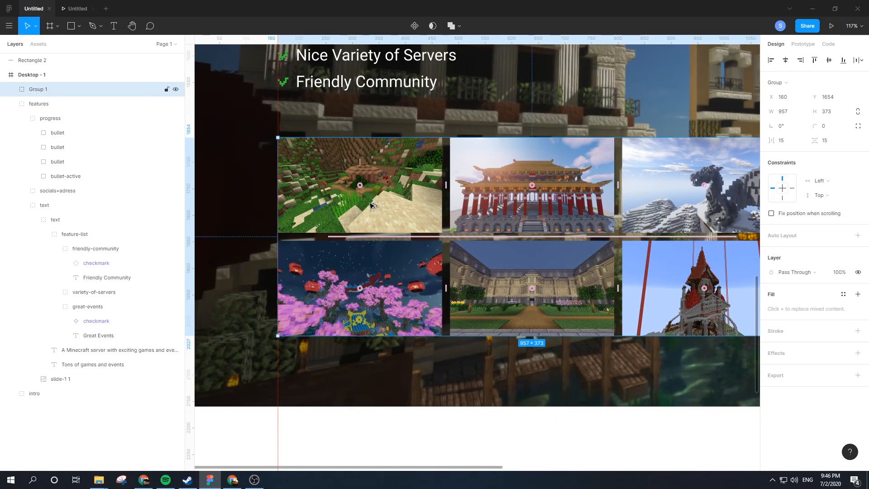
- Deselect the image group and review the intro and features sections of the whole page design
{"action": "scroll", "coordinate": [368, 203], "scroll_direction": "down", "scroll_amount": 5}
{"action": "scroll", "coordinate": [370, 205], "scroll_direction": "down", "scroll_amount": 5}
{"action": "scroll", "coordinate": [452, 280], "scroll_direction": "down", "scroll_amount": 5}
{"action": "left_click", "coordinate": [452, 281]}
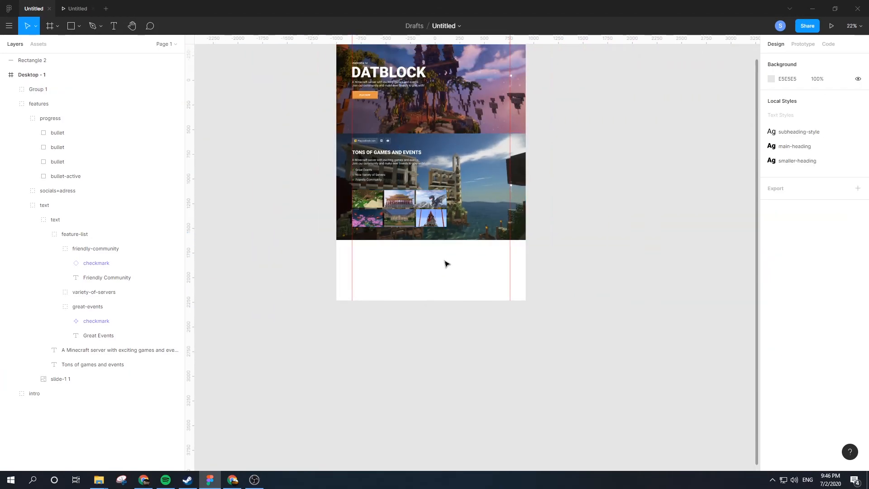
{"action": "scroll", "coordinate": [446, 263], "scroll_direction": "down", "scroll_amount": 4}
{"action": "left_click", "coordinate": [358, 117]}
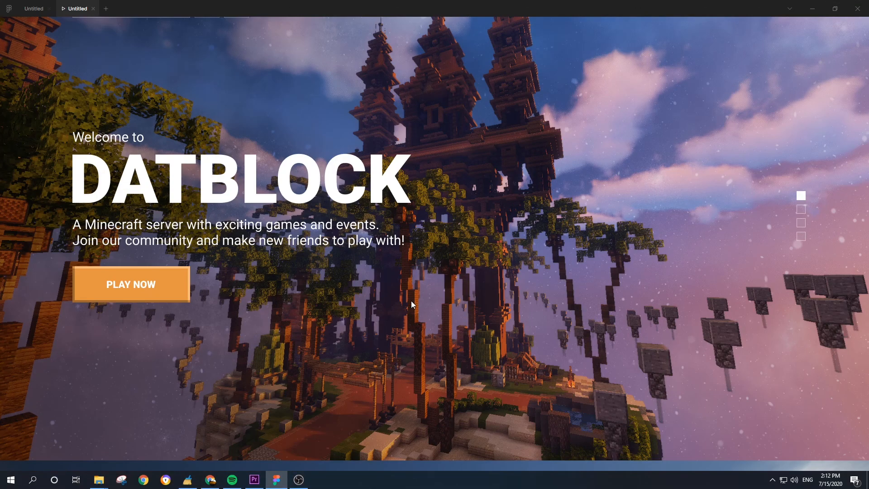
- Browse the finished Datblock site in the browser from Features to Game Modes and view the Skyblock and Creative modes
{"action": "scroll", "coordinate": [410, 301], "scroll_direction": "down", "scroll_amount": 9}
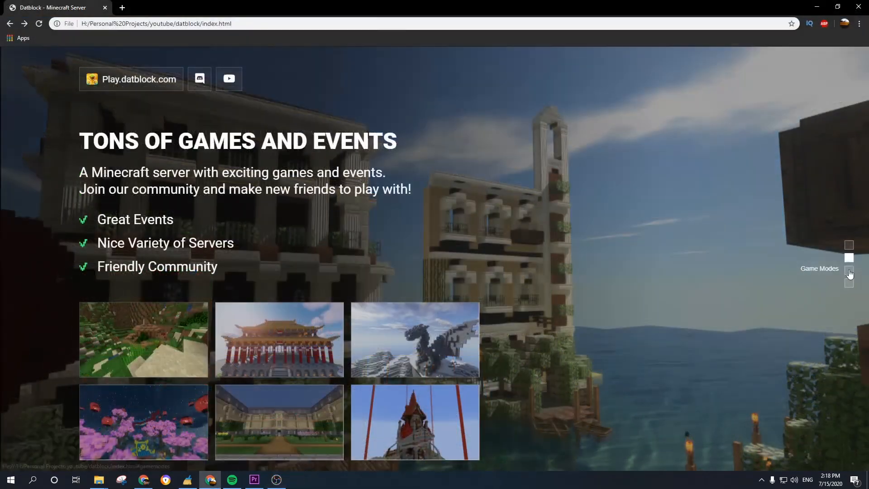
{"action": "scroll", "coordinate": [421, 317], "scroll_direction": "down", "scroll_amount": 1}
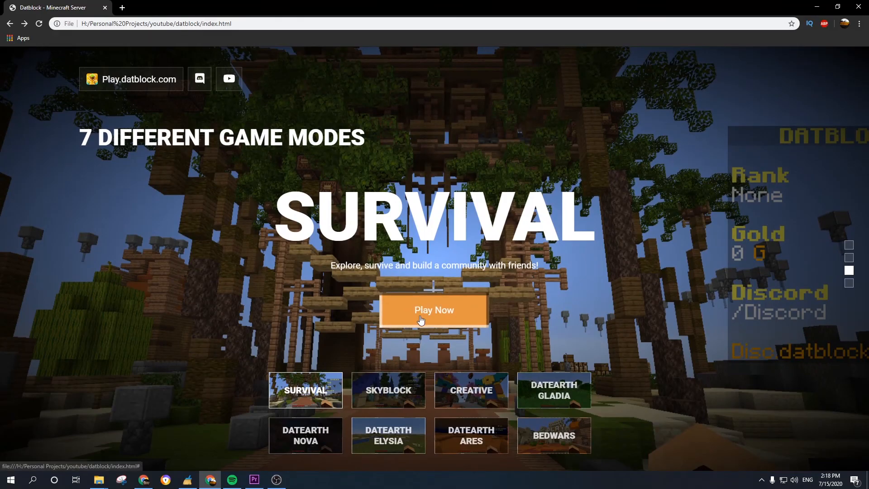
{"action": "left_click", "coordinate": [393, 392]}
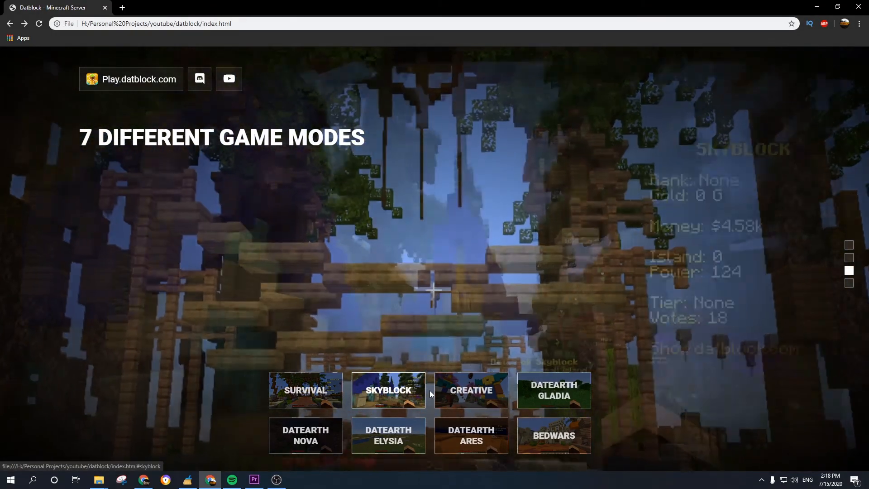
{"action": "left_click", "coordinate": [452, 390]}
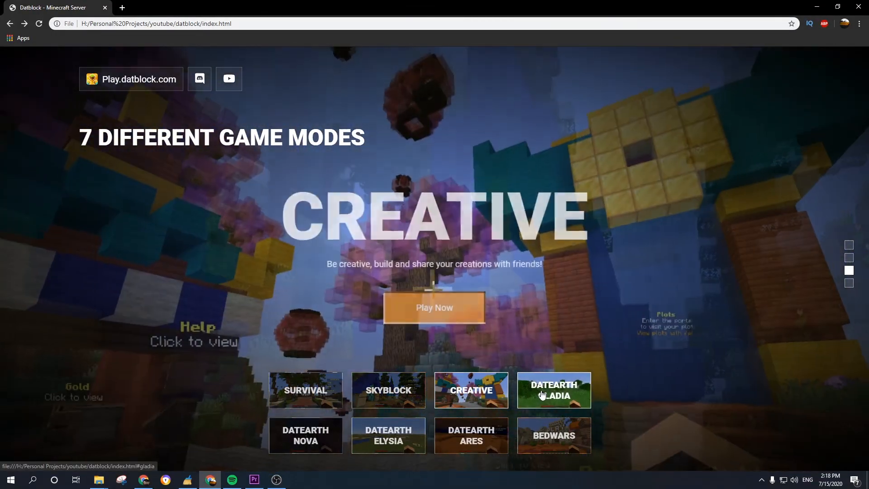